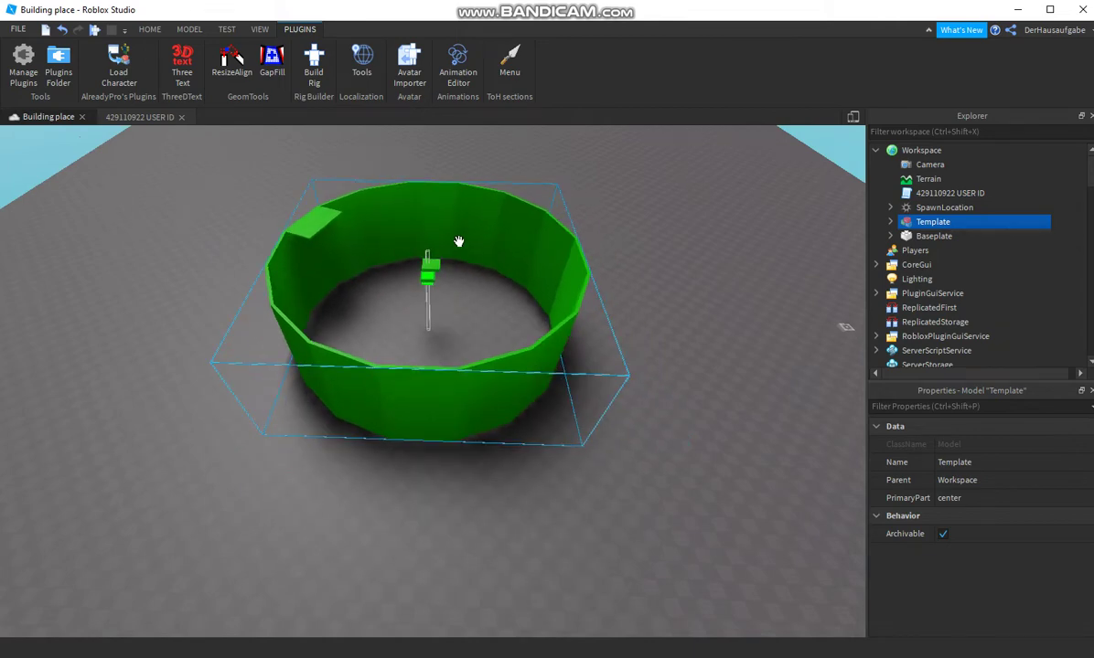
Ungroup the Template model into its separate objects.
right_click(461, 233)
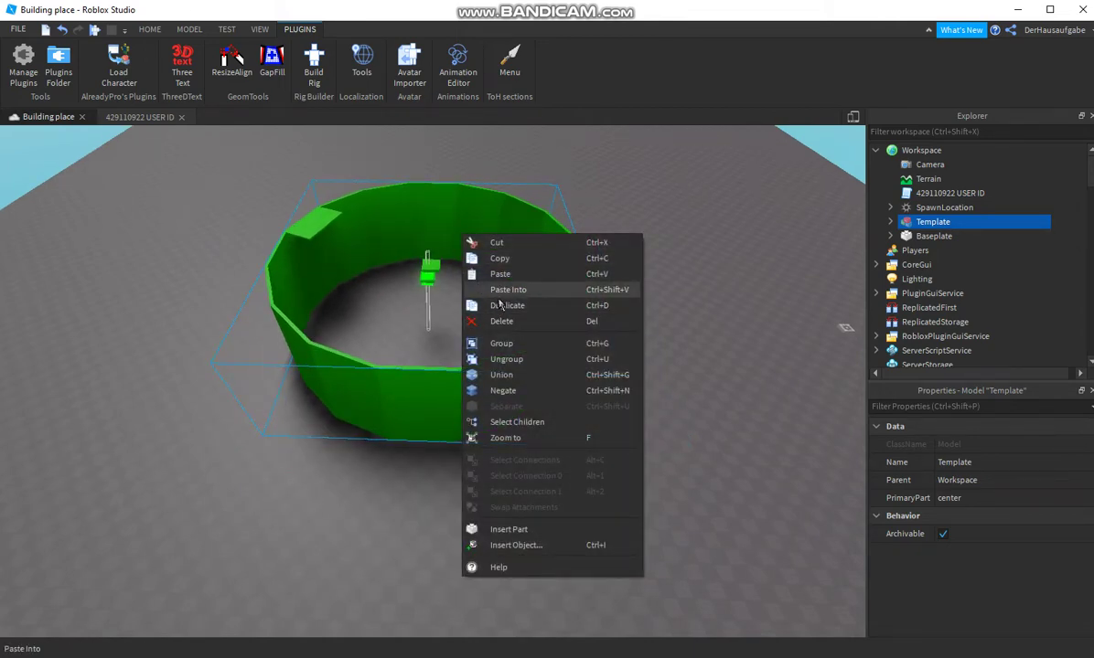
click(595, 432)
click(581, 432)
right_drag(581, 431, 582, 430)
key(w)
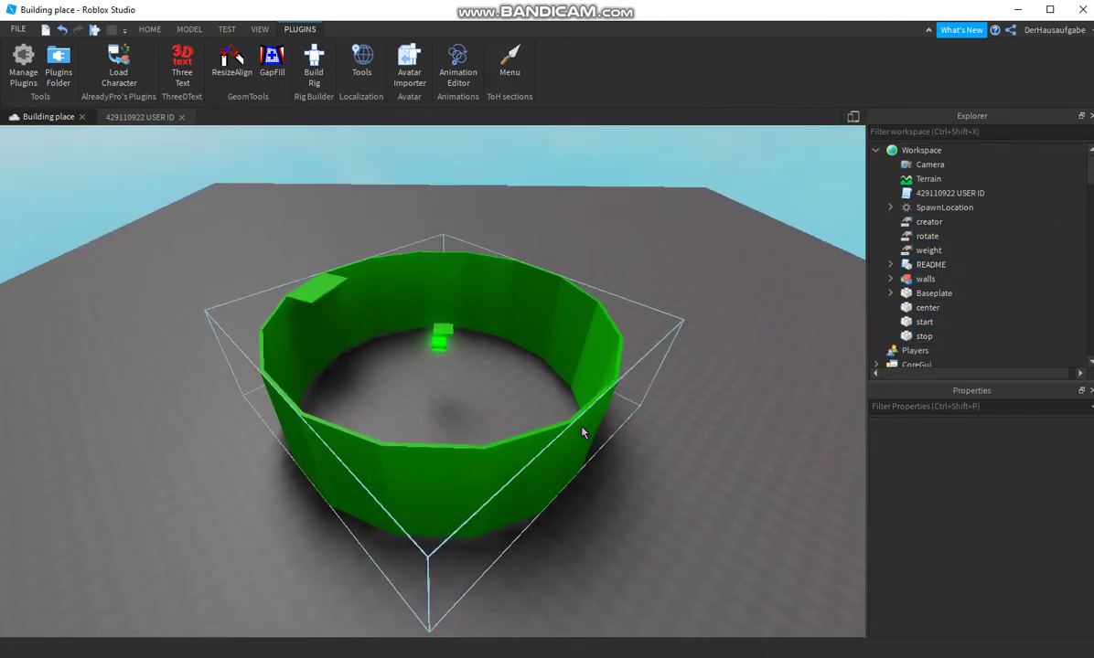
Delete the sample obstacles inside the ring: sliding platform, Disappearing Platform, conveyor and killPart.
click(149, 28)
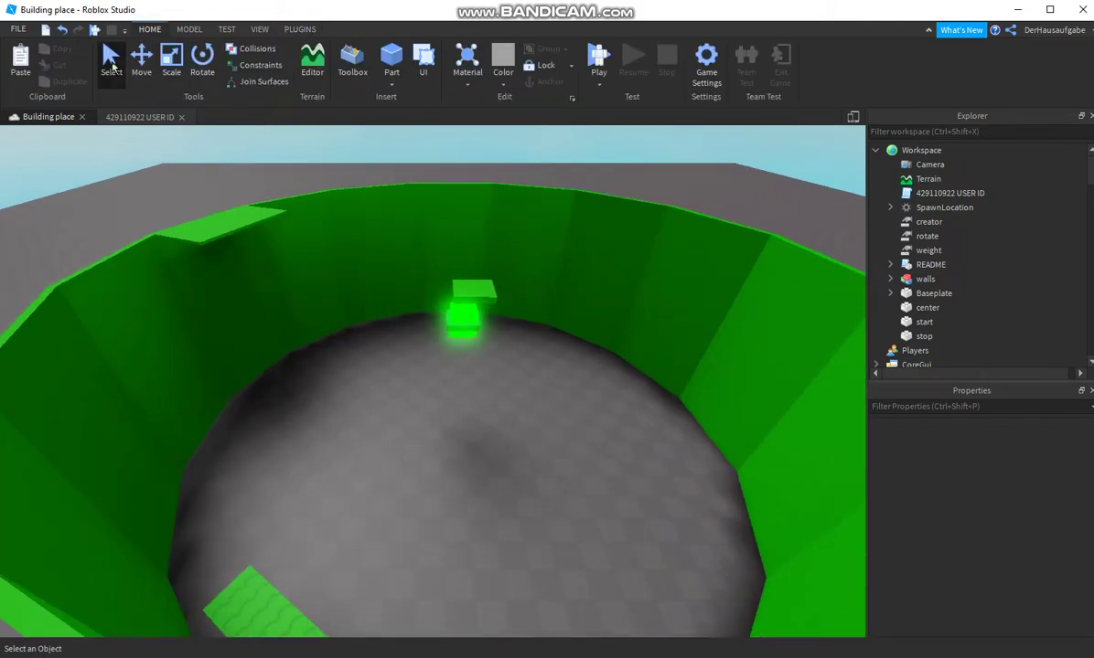
click(487, 287)
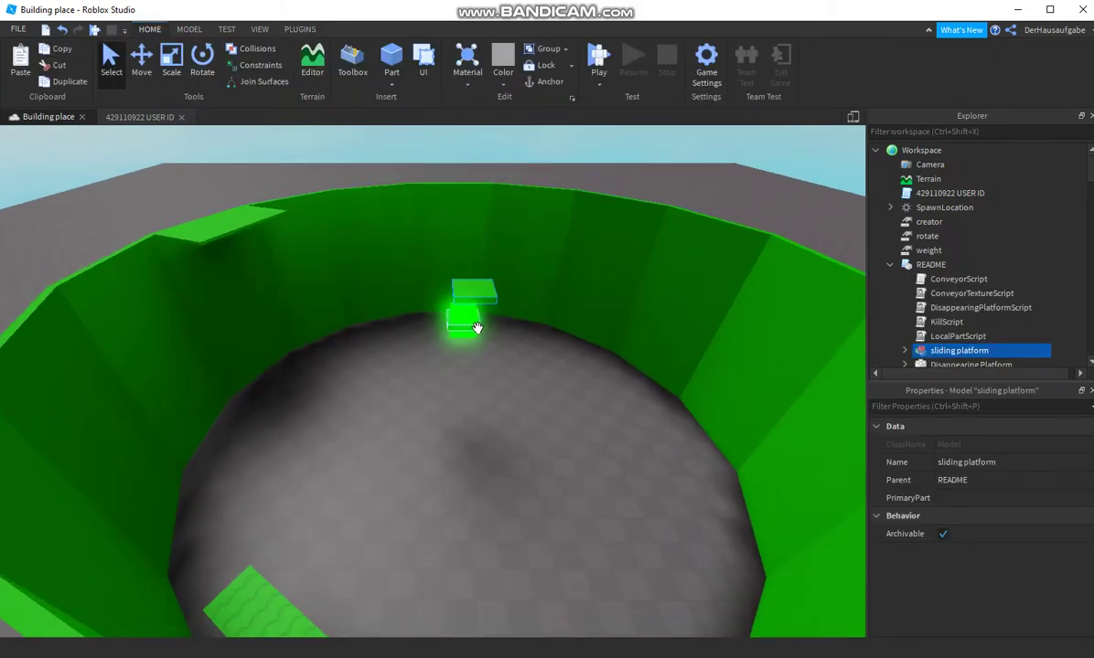
ctrl+click(477, 326)
ctrl+click(471, 316)
ctrl+click(261, 609)
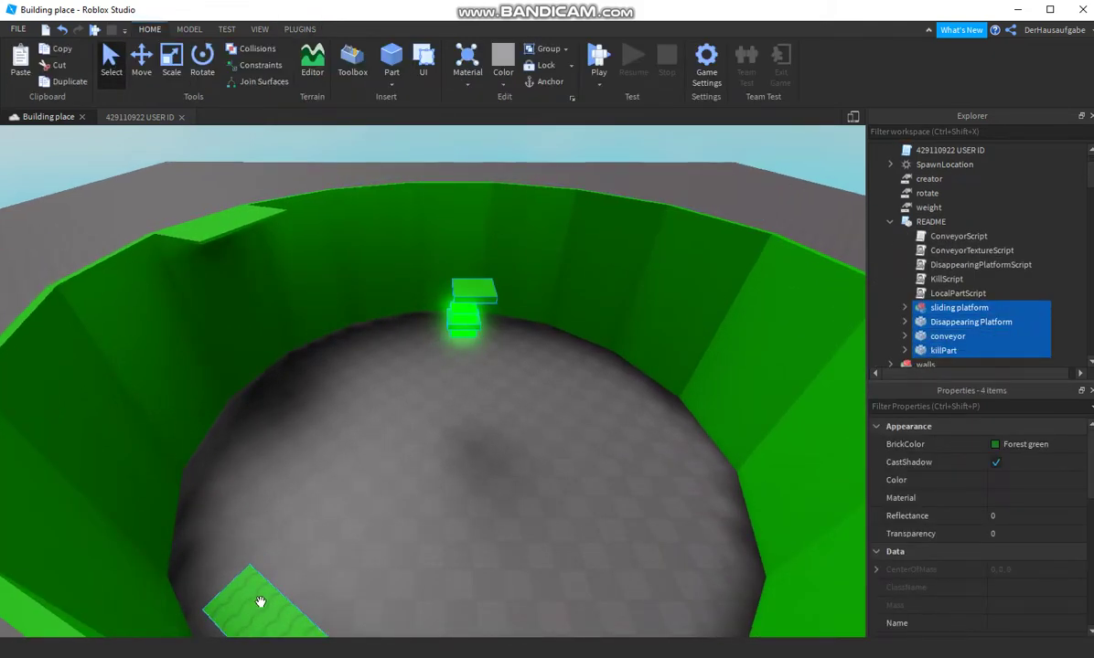
right_click(257, 587)
click(291, 254)
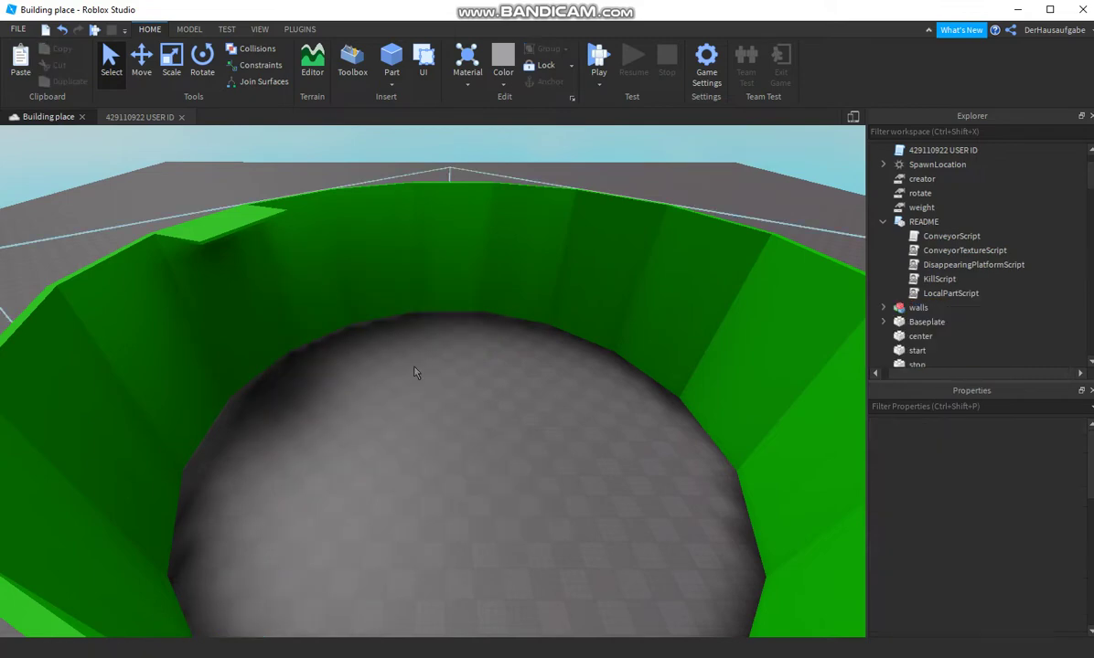
Insert a new block part and give it the start platform's color, 35, 175, 9.
scroll(498, 474, up, 6)
click(604, 377)
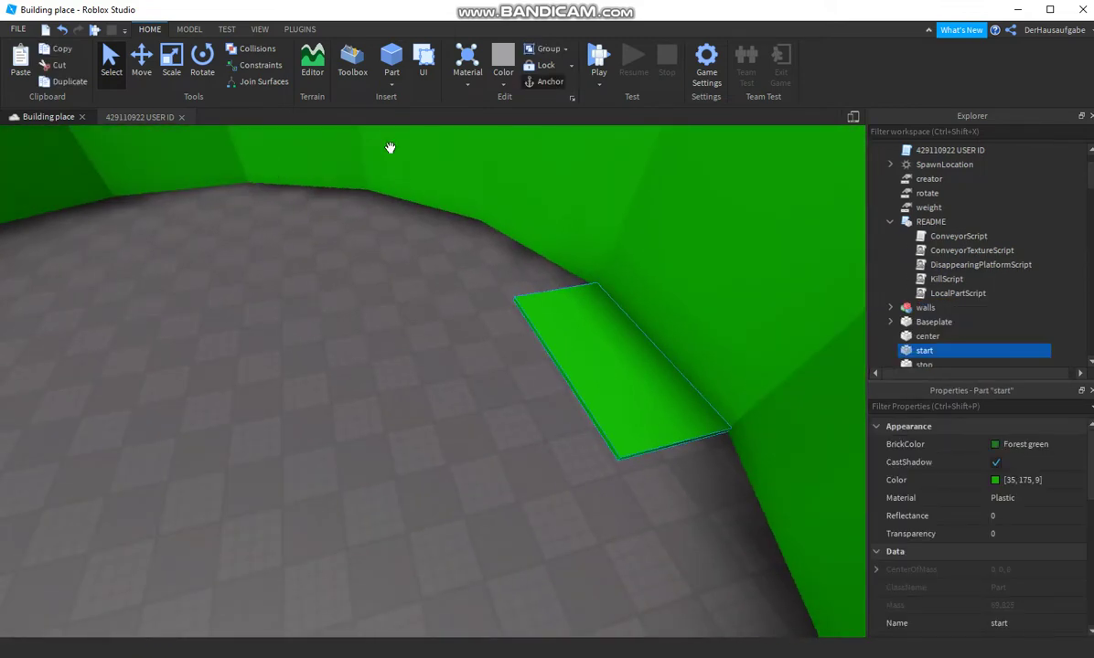
click(390, 59)
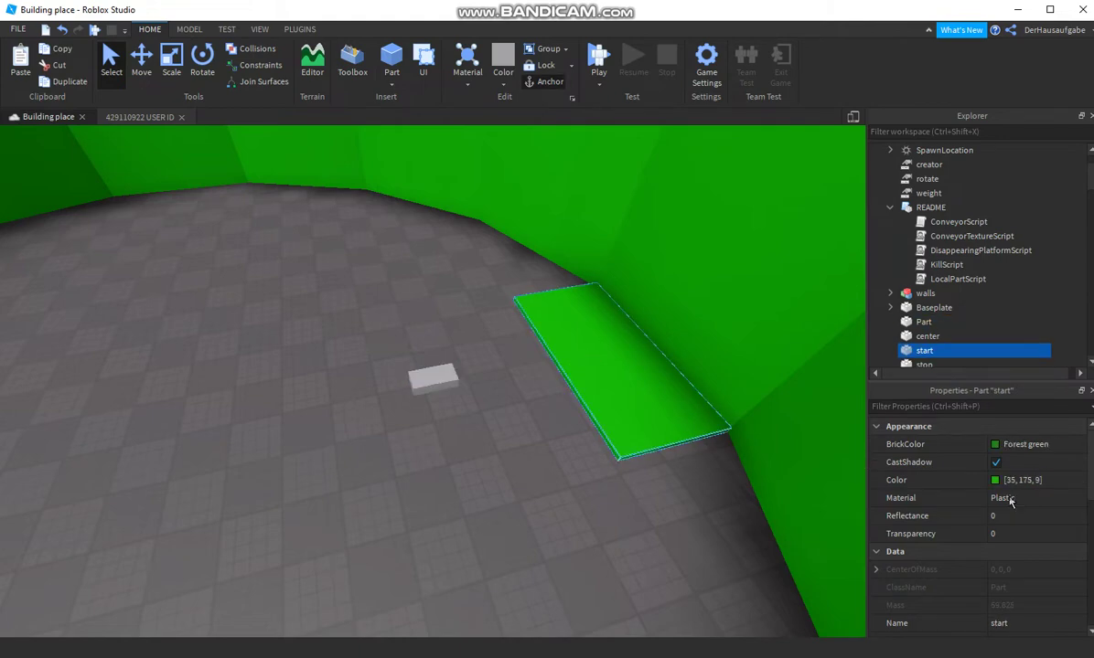
click(442, 384)
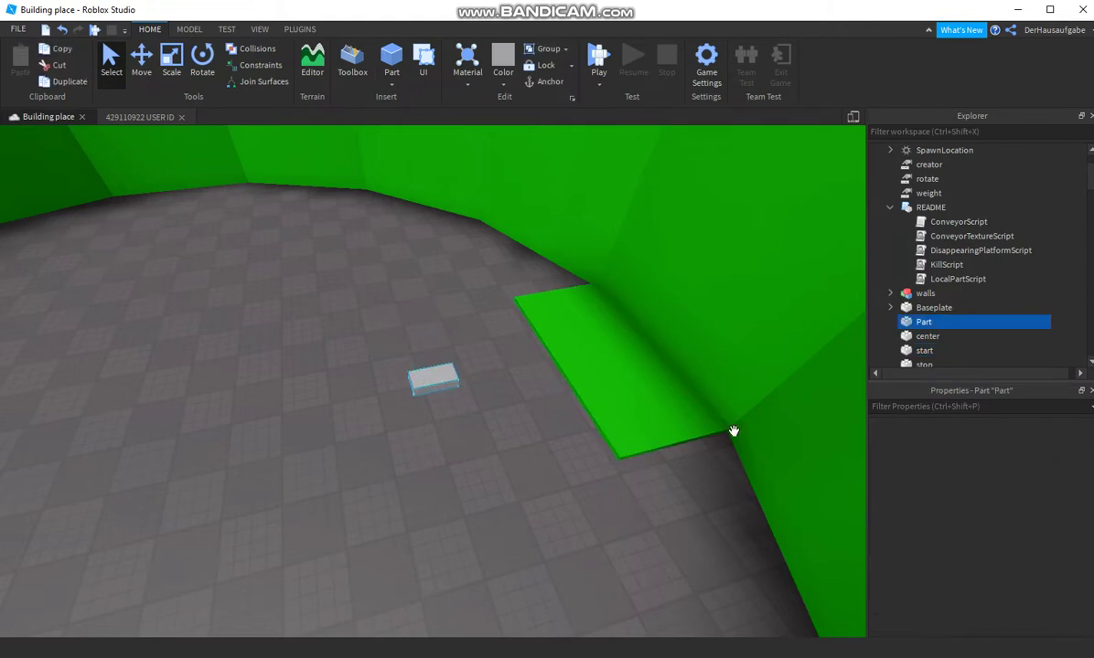
key(Return)
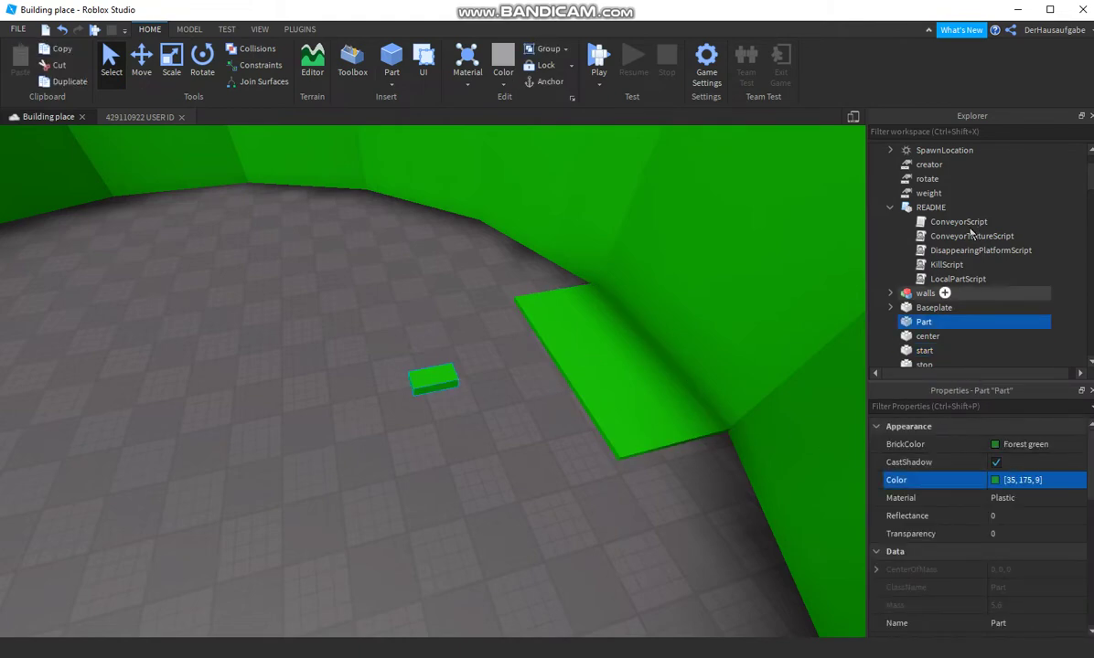
Delete the README module together with the scripts inside it.
click(930, 207)
right_click(919, 208)
click(941, 243)
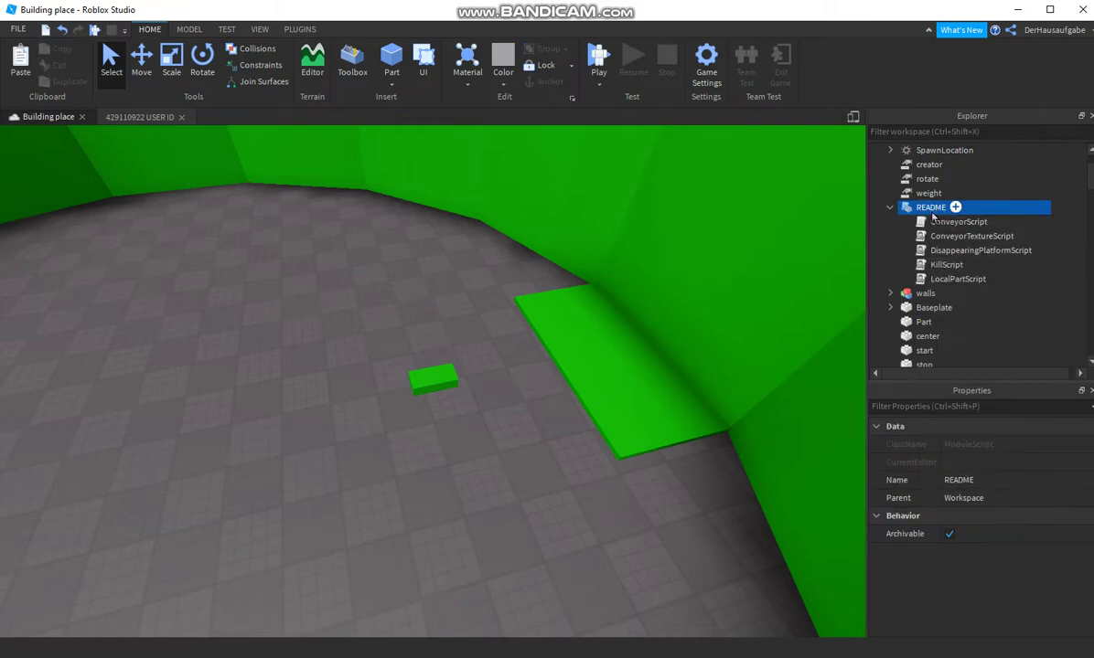
Copy the user ID from the USER ID script's name into the value of the creator object.
scroll(932, 217, up, 2)
click(922, 195)
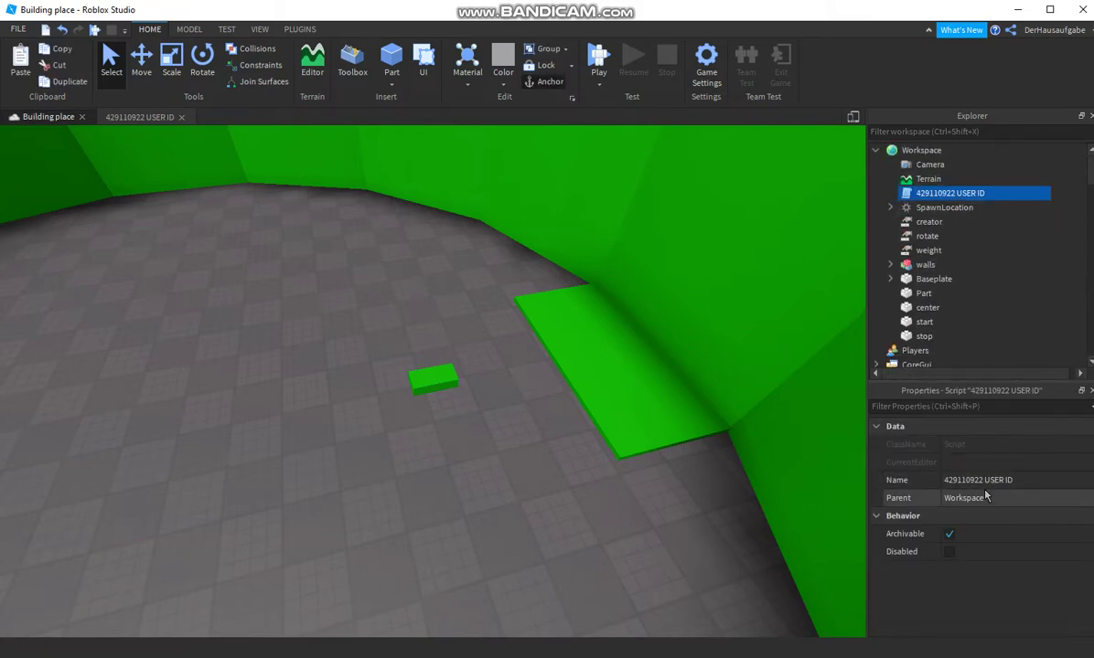
click(984, 480)
key(ctrl+c)
click(929, 221)
click(981, 498)
key(ctrl+v)
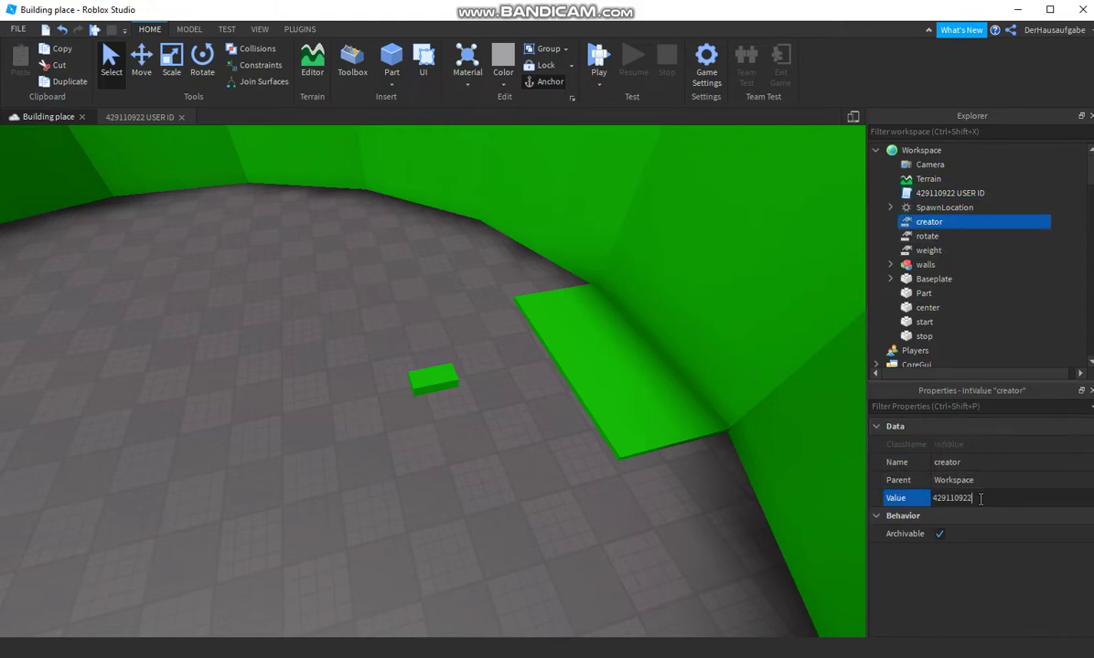
Anchor the new green part and reposition it on the floor near the start platform.
click(432, 378)
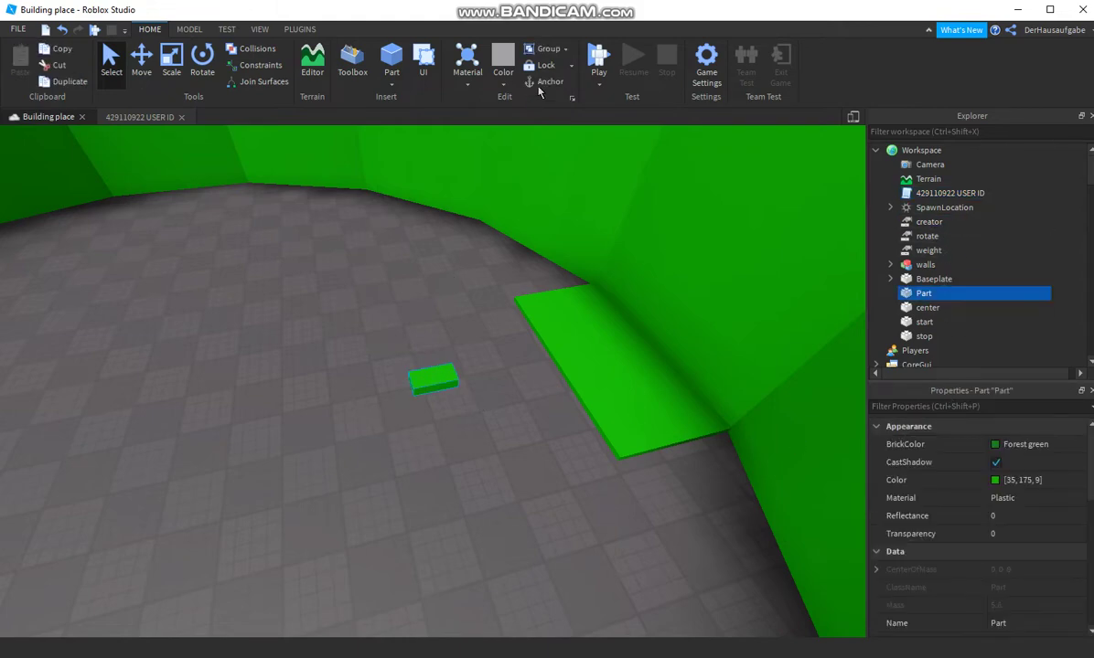
drag(437, 376, 403, 334)
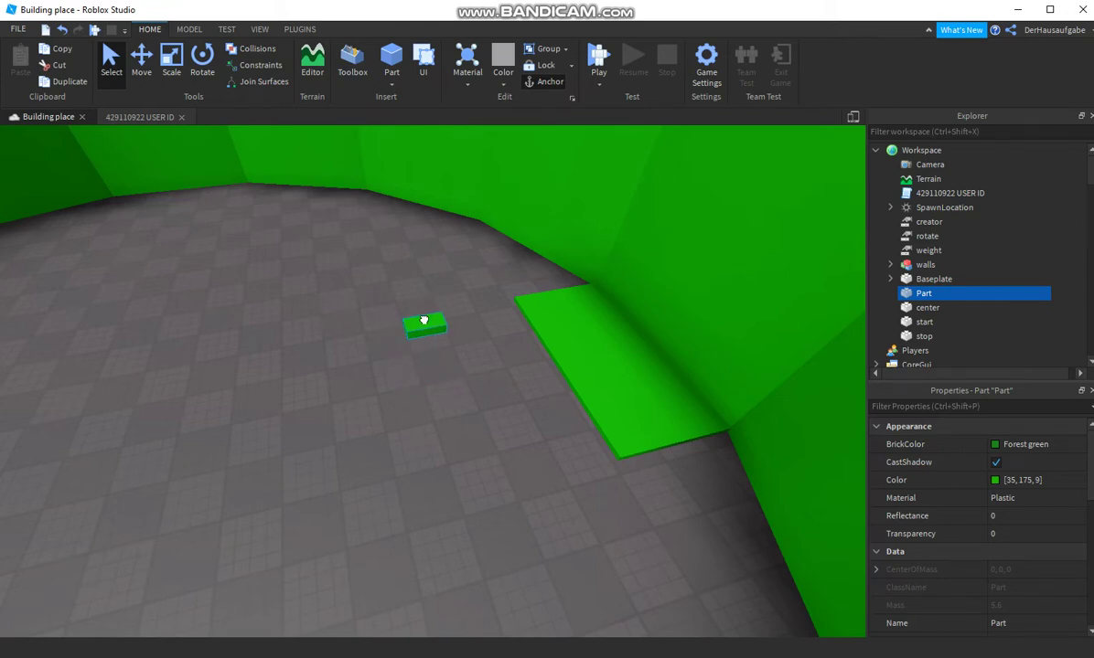
key(f)
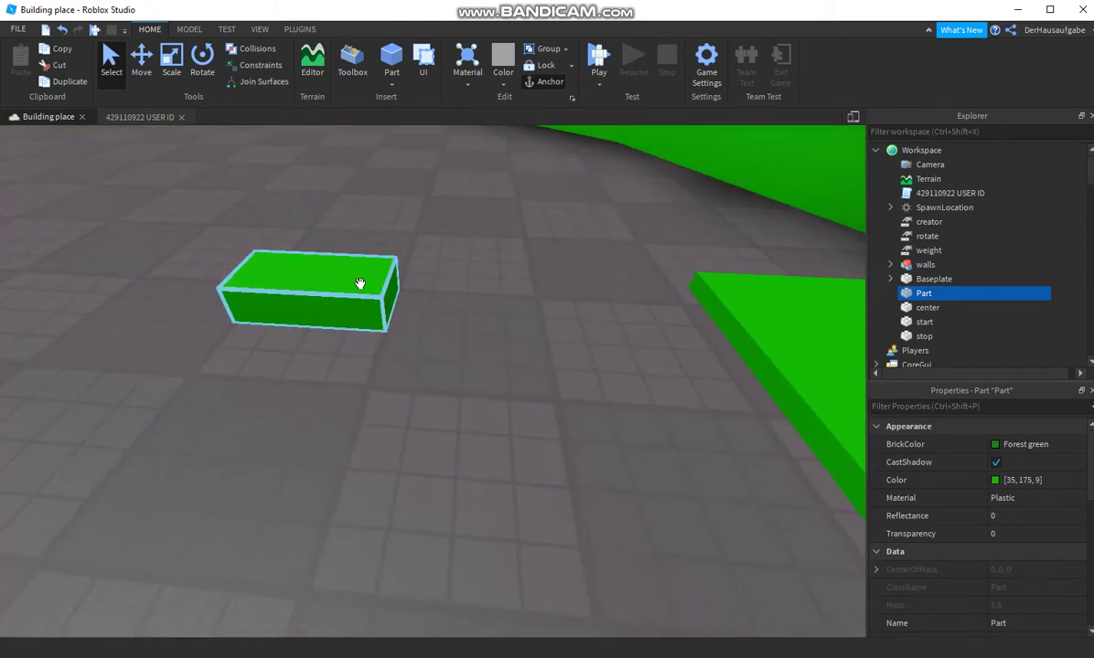
drag(378, 287, 432, 275)
right_drag(434, 280, 427, 267)
scroll(427, 267, down, 4)
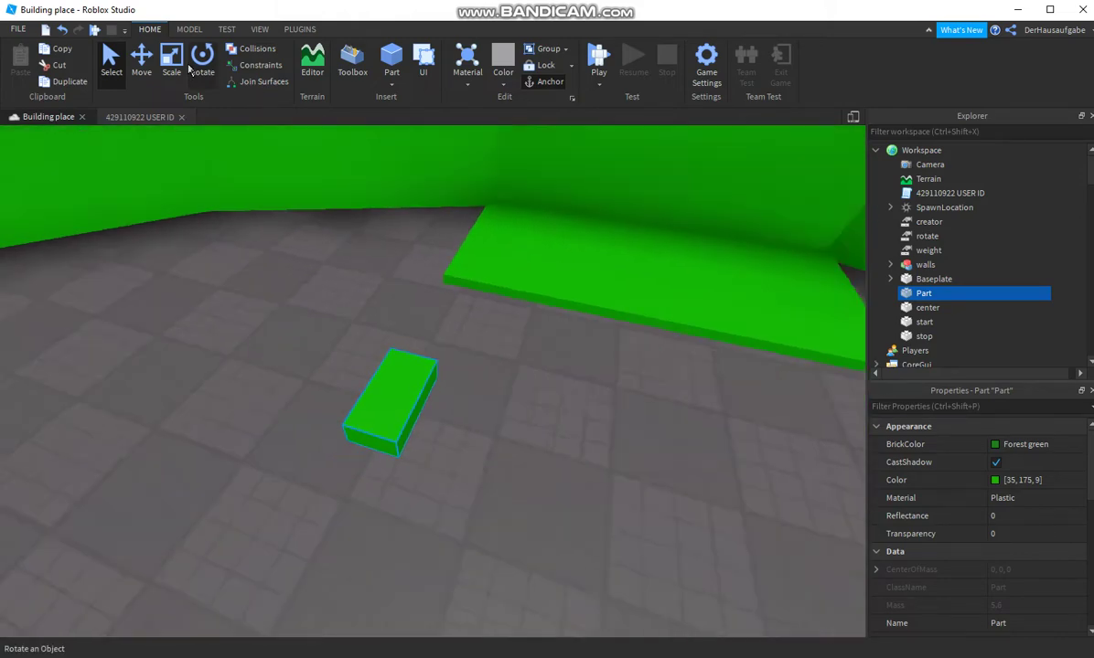
Scale the green part into a narrow, upright slab that serves as a leg.
click(171, 63)
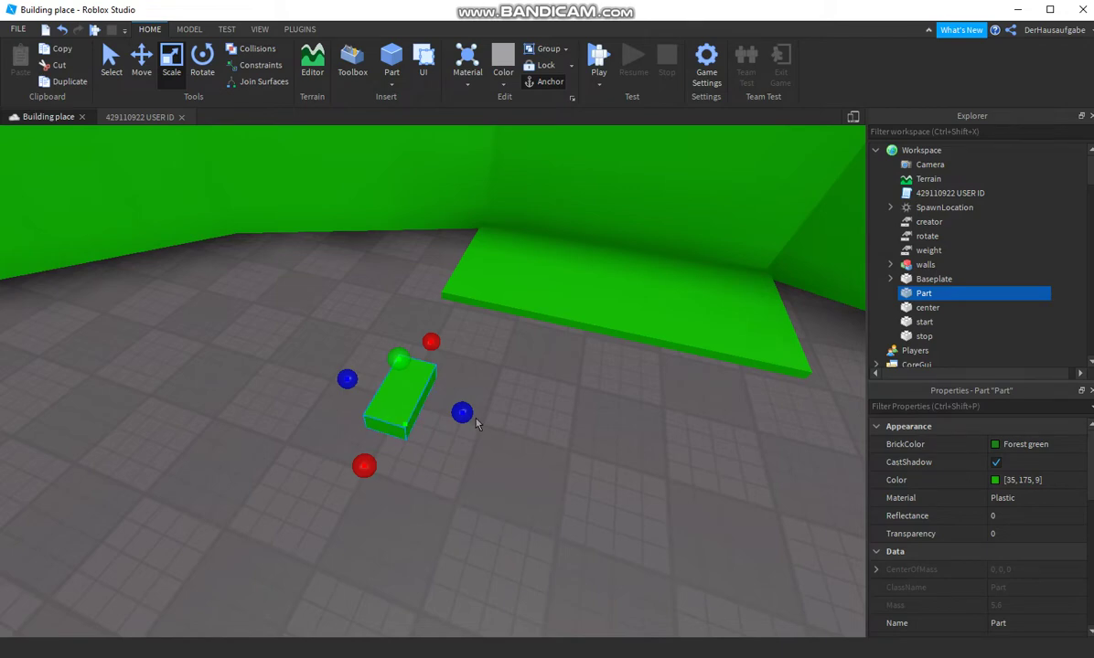
drag(455, 411, 442, 408)
drag(390, 354, 389, 292)
Duplicate the upright slab and resize the copy into a flat top extending sideways over the leg.
click(60, 87)
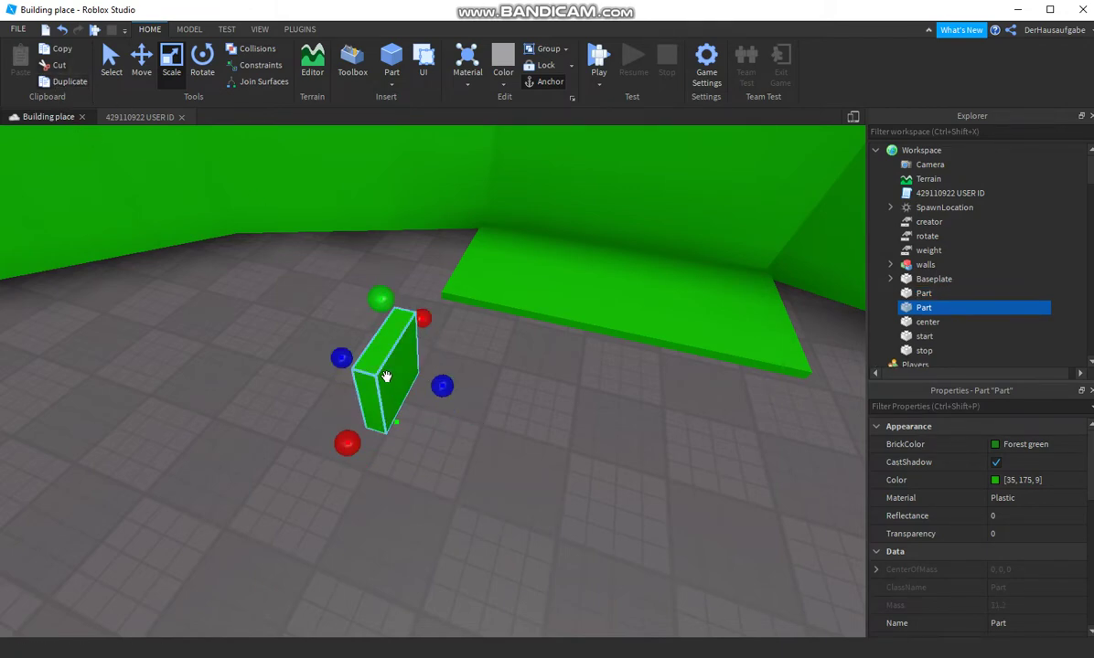
drag(380, 289, 377, 273)
drag(395, 416, 560, 372)
click(604, 443)
key(d)
right_drag(604, 444, 599, 439)
Select the leg and its flat top together and move them closer to the start platform.
click(474, 306)
ctrl+click(416, 226)
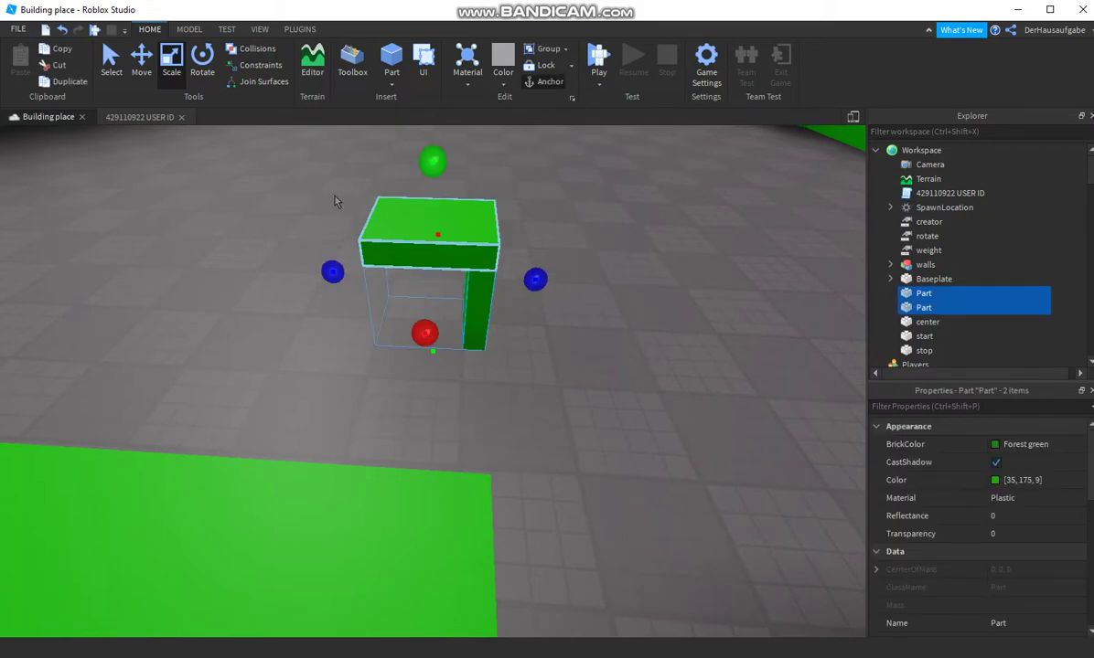
click(141, 62)
drag(421, 346, 431, 369)
right_drag(432, 368, 442, 349)
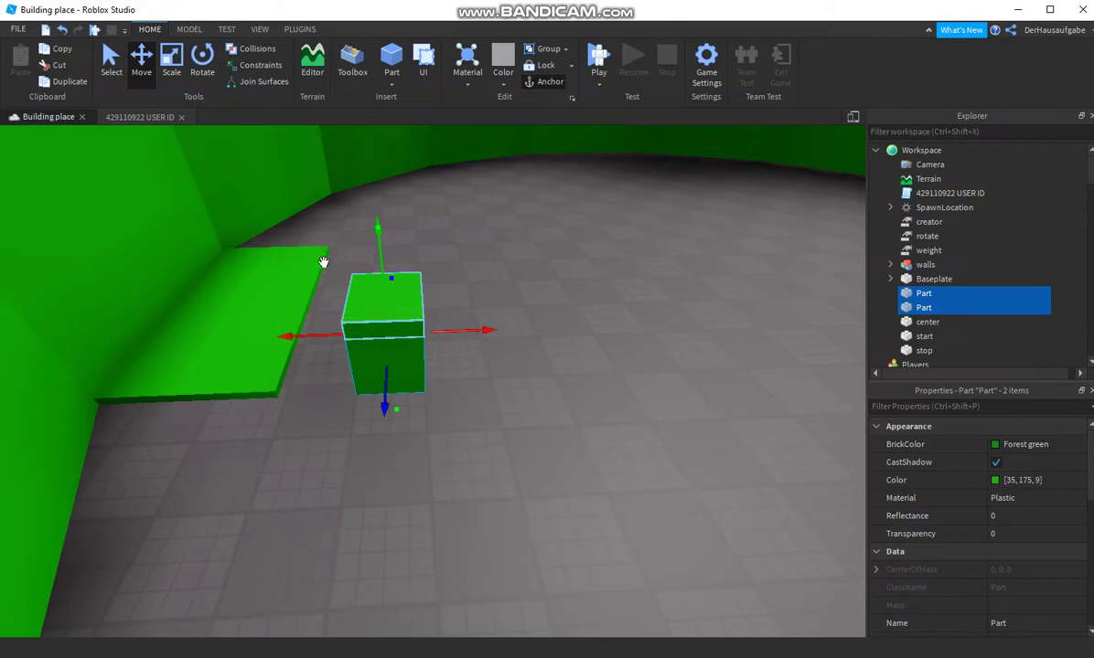
Duplicate the leg and top, and rotate the copy half a turn so its leg stands on the opposite side.
click(391, 338)
shift+click(348, 317)
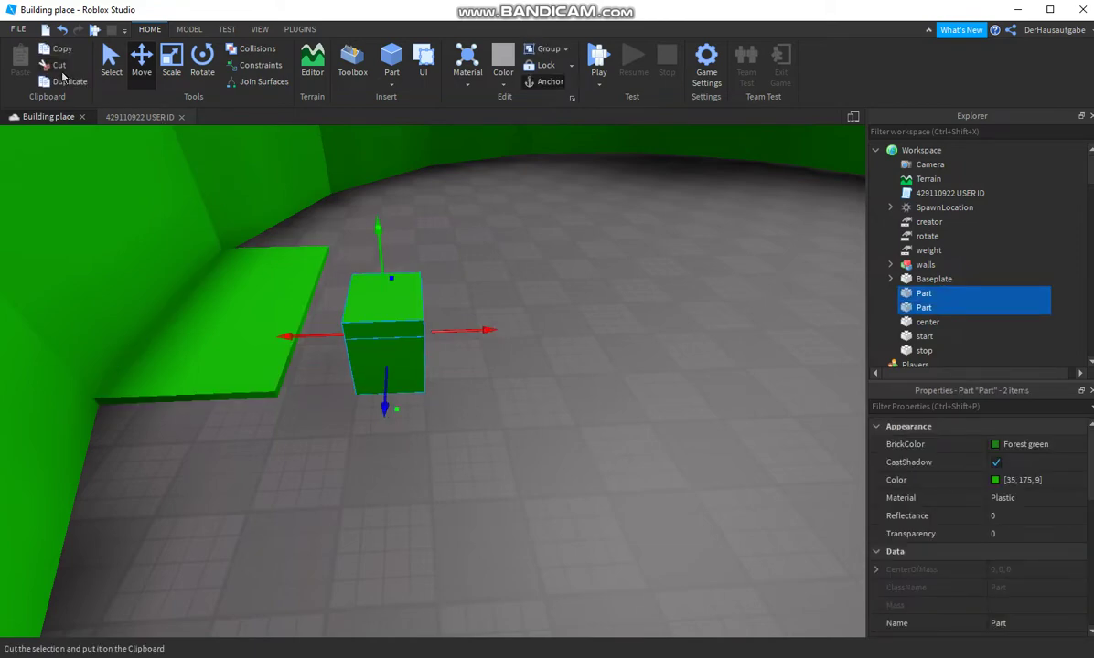
click(64, 83)
click(203, 71)
right_drag(567, 307, 459, 342)
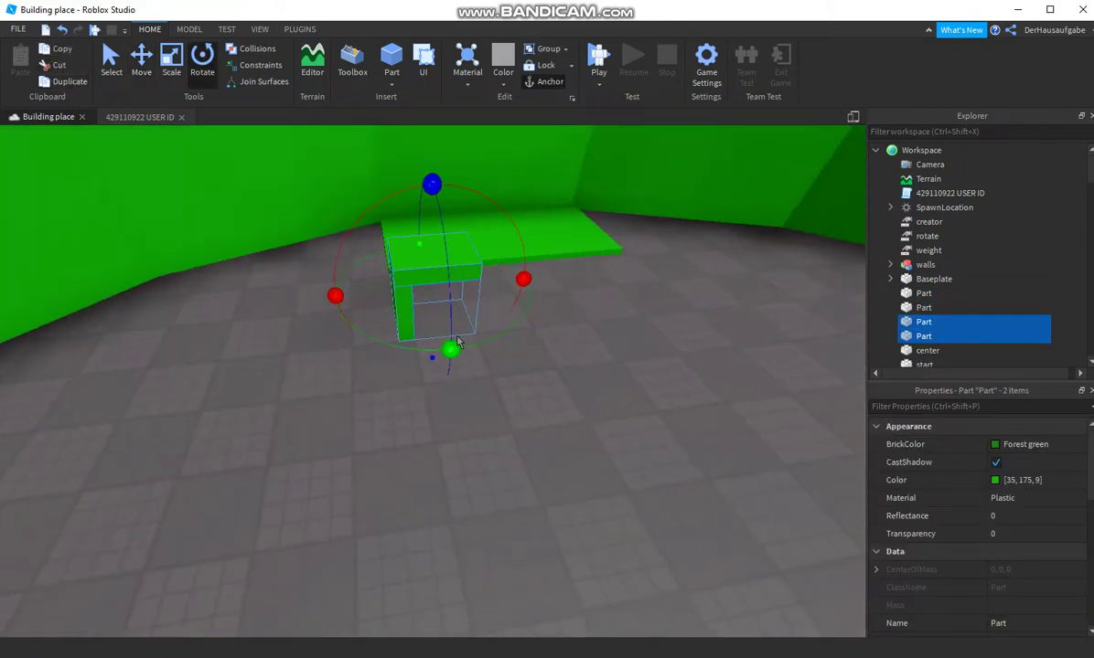
drag(441, 354, 393, 206)
Move the rotated copy away from the first piece, farther from the start platform.
click(130, 78)
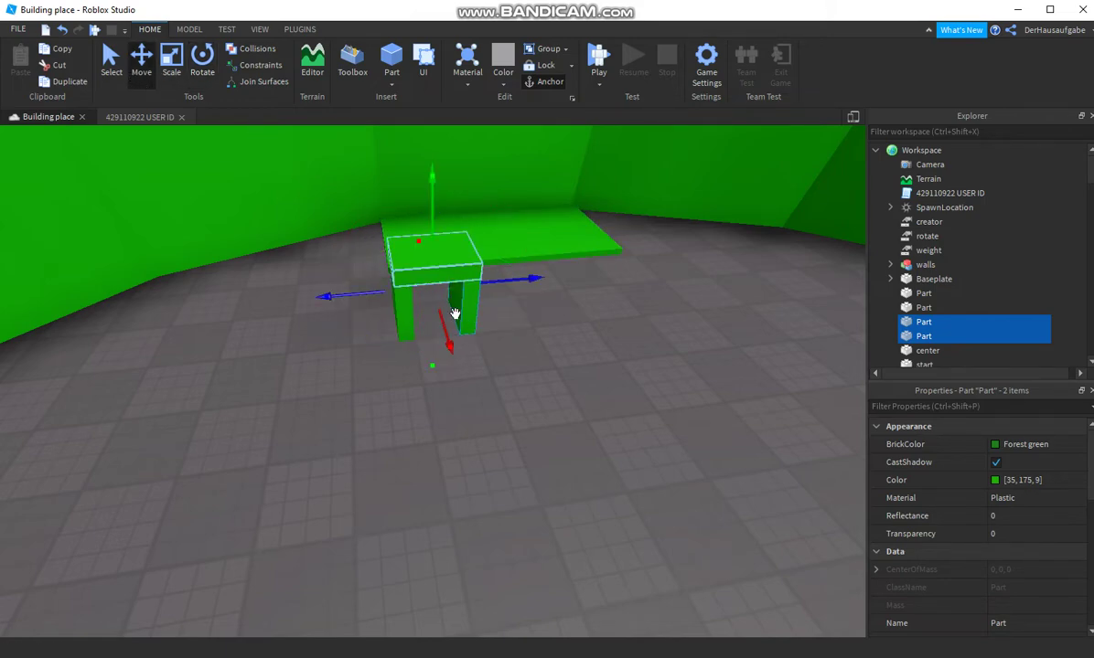
drag(458, 363, 556, 350)
drag(624, 385, 556, 388)
right_drag(566, 390, 570, 388)
drag(589, 317, 607, 280)
click(658, 351)
Duplicate the second leg-and-top piece and move the copy farther out as a third platform.
scroll(640, 388, down, 3)
right_drag(558, 418, 518, 425)
click(517, 425)
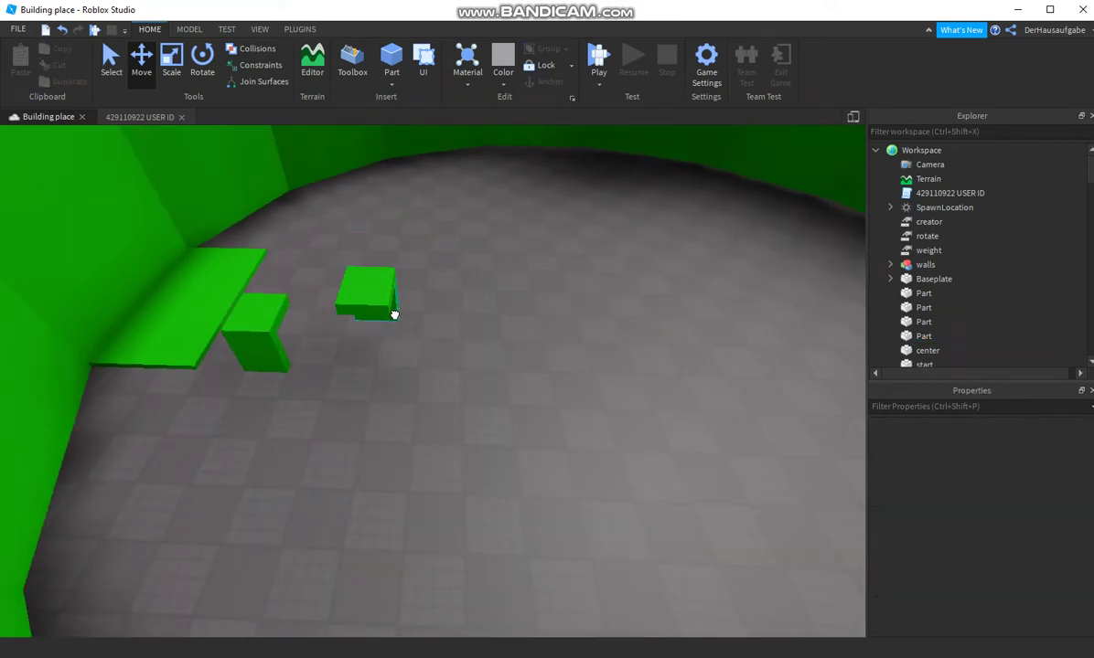
click(394, 313)
ctrl+click(344, 289)
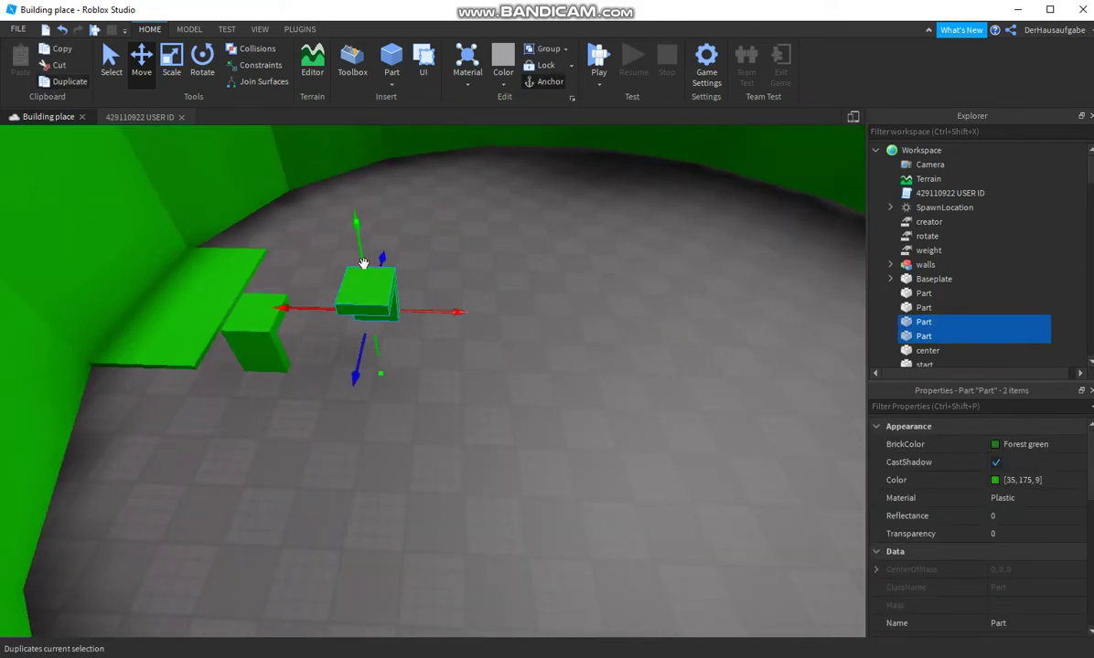
key(ctrl+d)
drag(413, 313, 551, 308)
right_drag(552, 308, 551, 309)
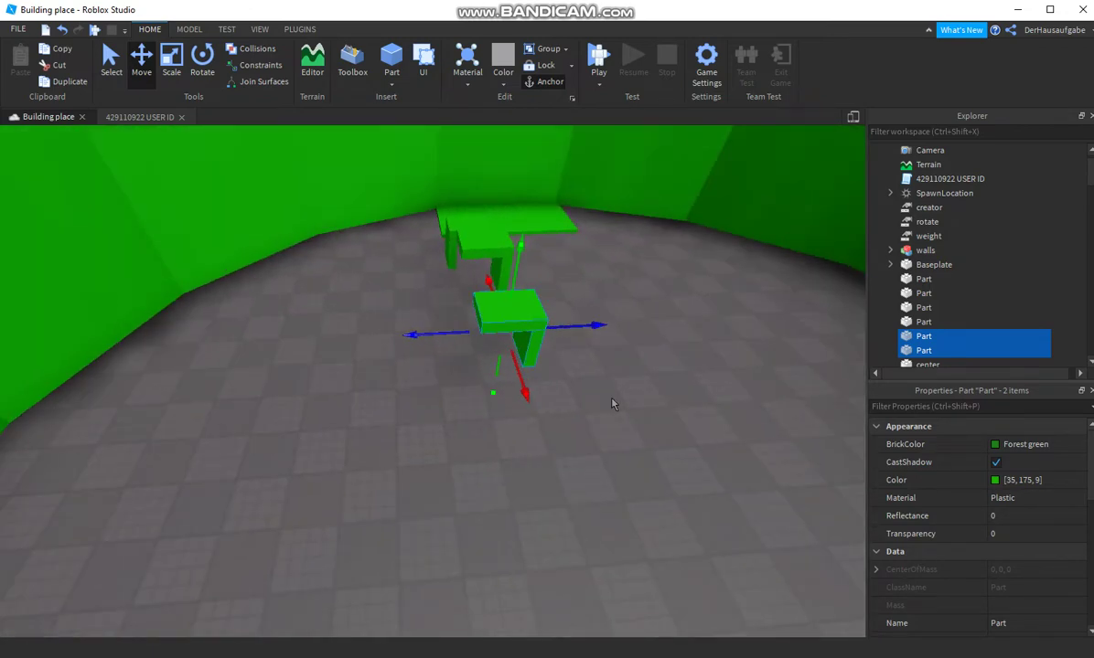
Stretch the third platform's top sideways into a long beam that reaches the ring wall.
click(601, 408)
click(482, 305)
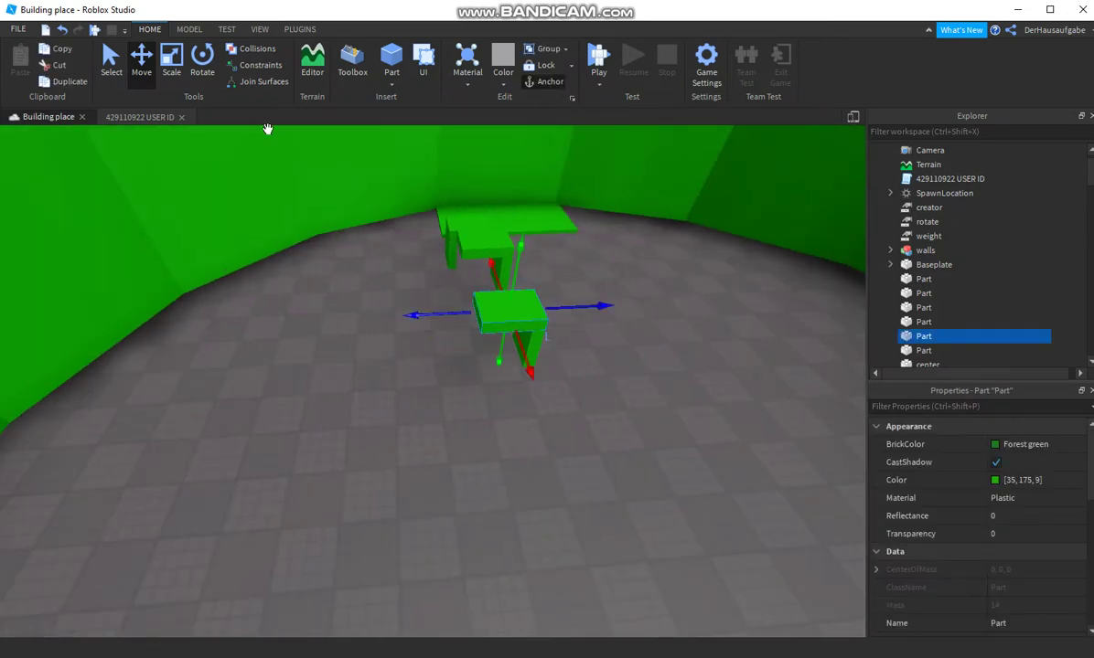
click(181, 82)
key(a)
drag(452, 312, 257, 250)
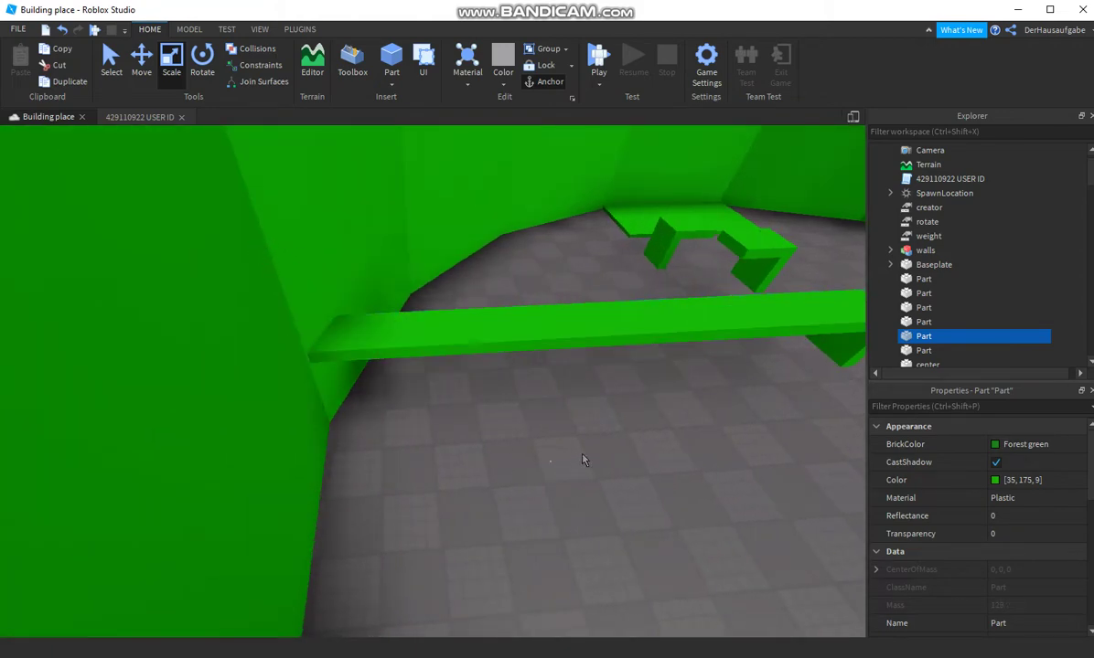
click(583, 457)
key(d)
right_drag(586, 454, 586, 457)
key(d)
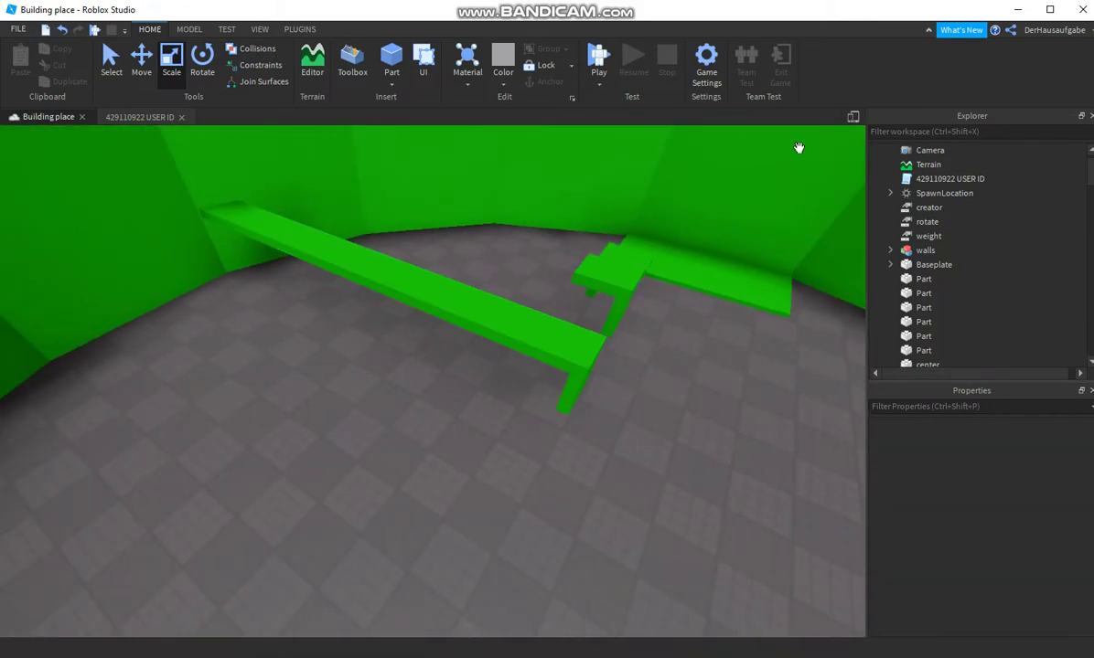
click(613, 314)
ctrl+click(596, 271)
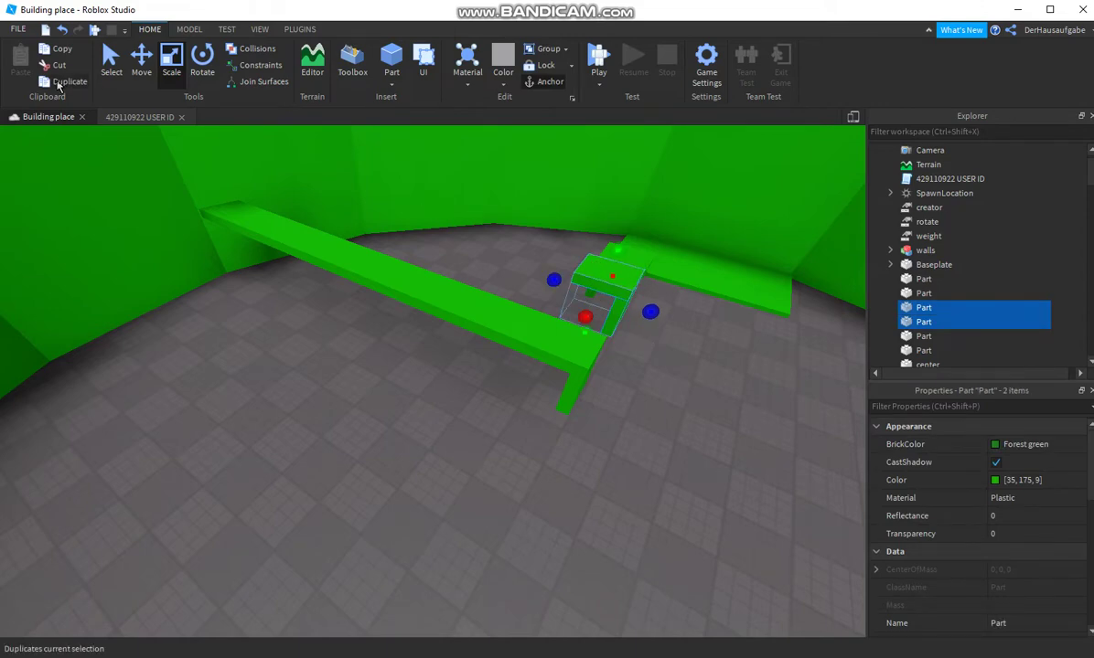
click(60, 82)
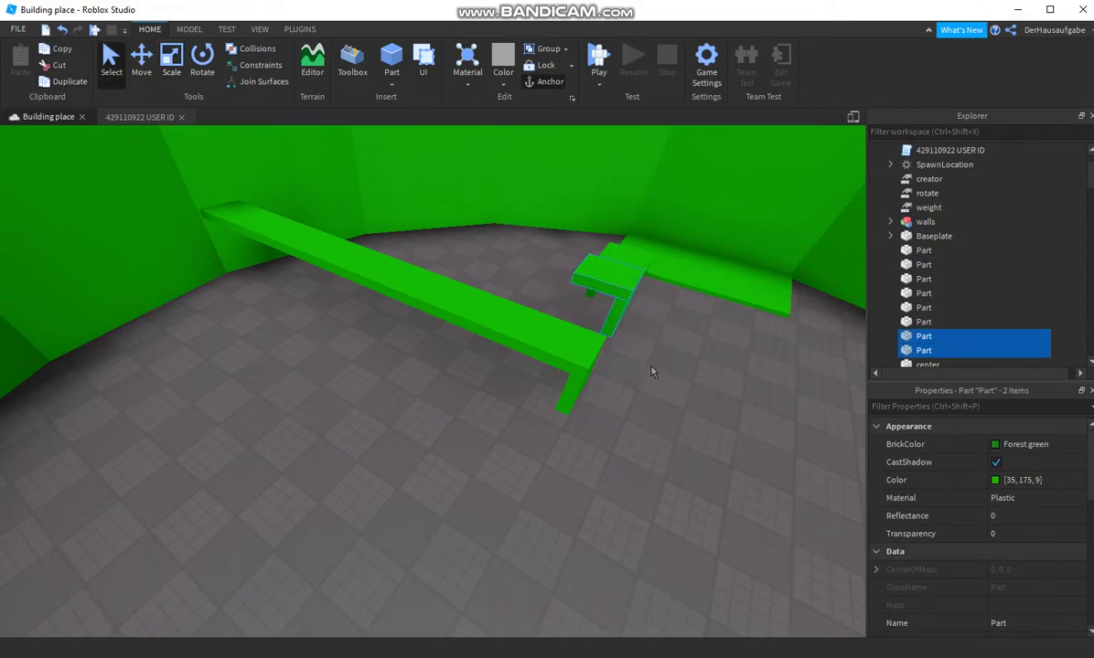
click(61, 31)
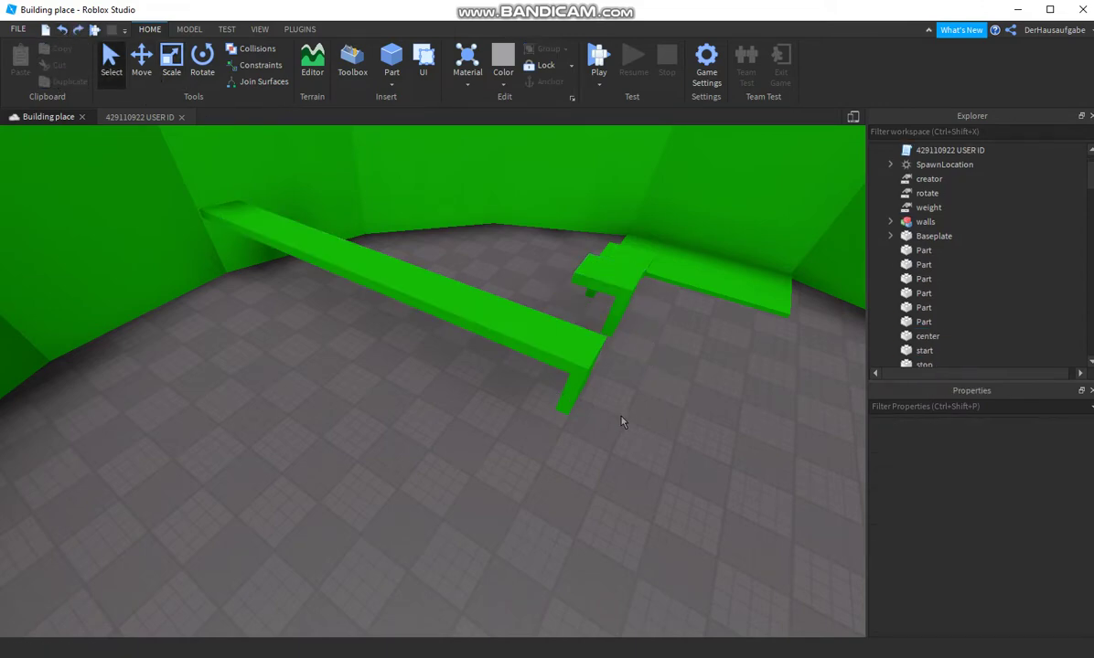
Duplicate the second platform's top without its leg and place the copy against the wall beyond the long beam's end.
click(598, 285)
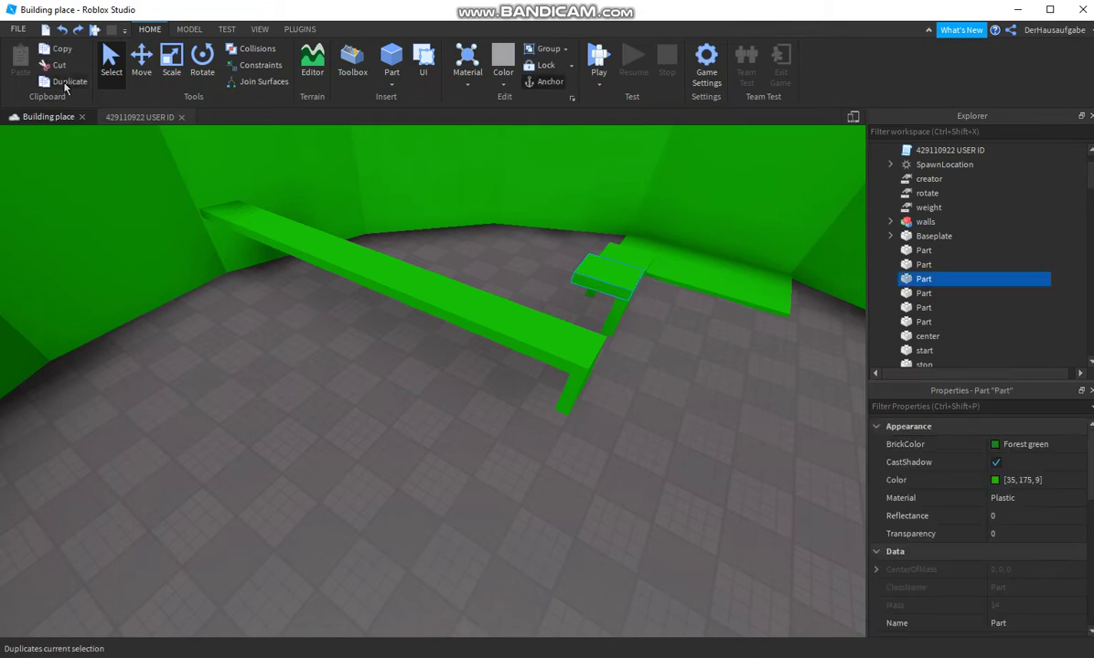
click(79, 84)
key(a)
drag(506, 262, 299, 198)
click(469, 327)
scroll(969, 161, up, 1)
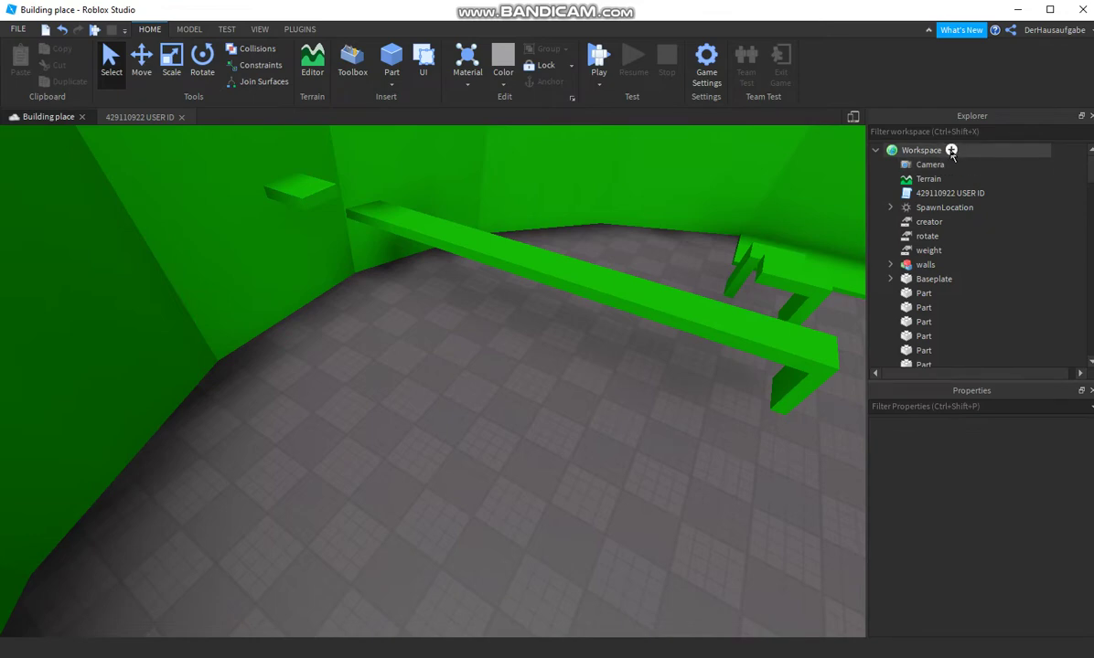
Insert a TrussPart into the Workspace and place it against the ring wall under the wall-mounted platform.
click(951, 151)
text(Truss)
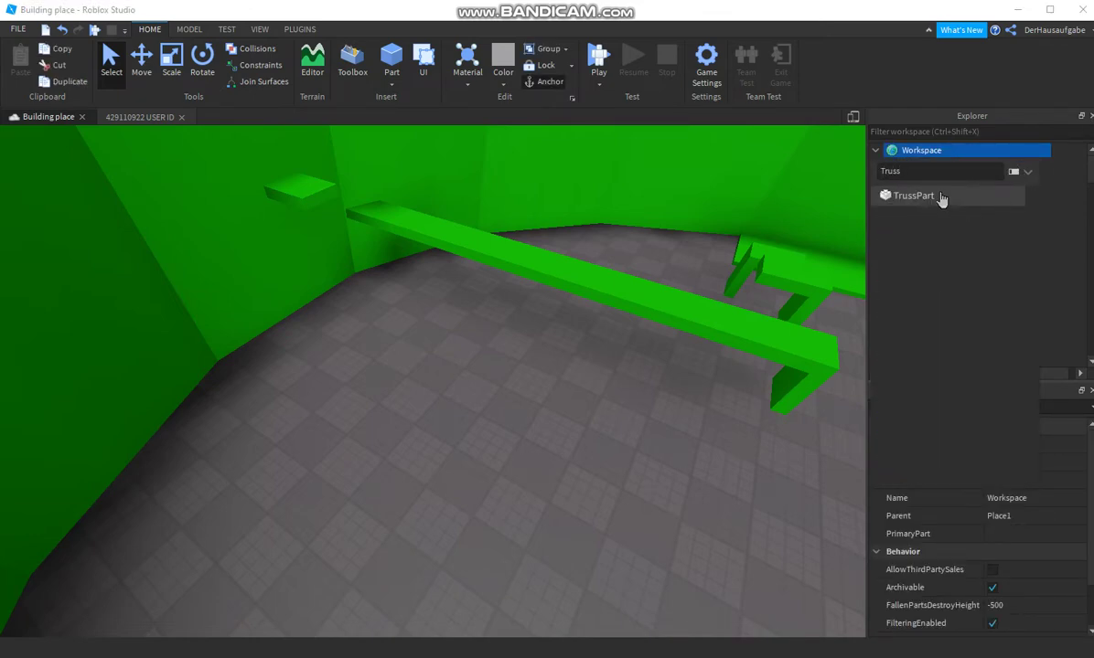
click(940, 196)
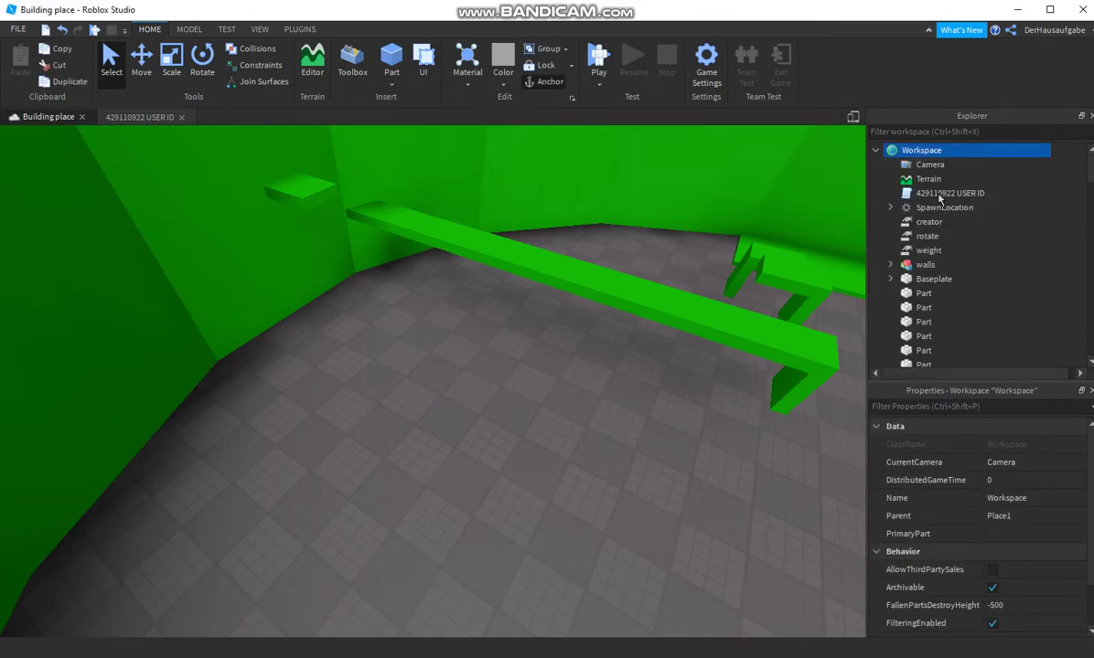
drag(435, 376, 434, 298)
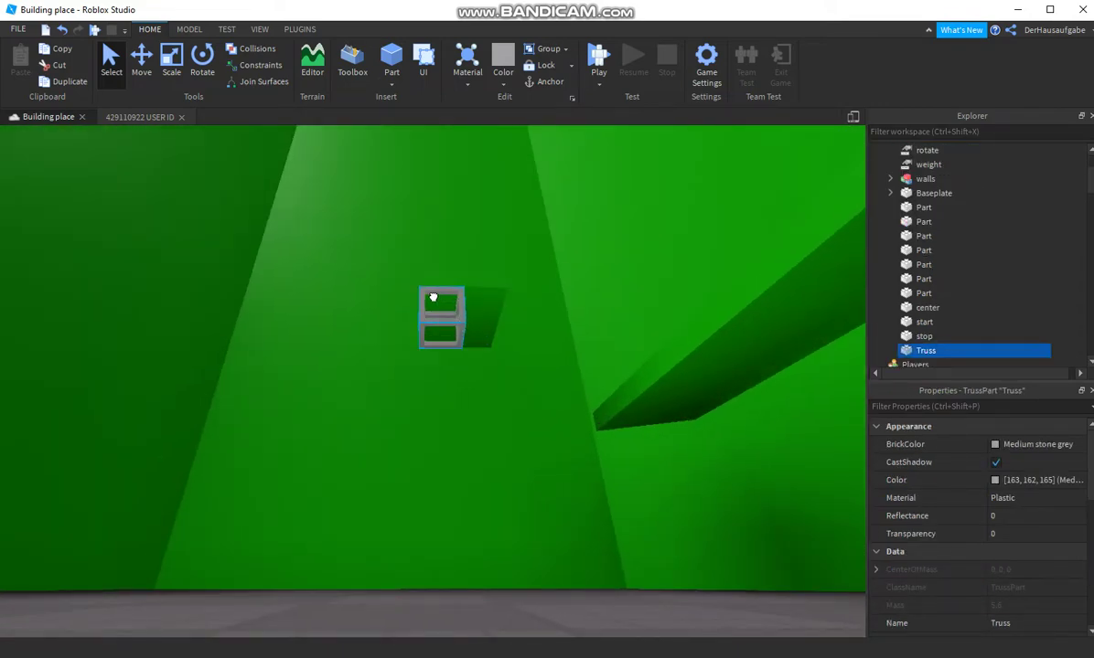
Stretch the truss downward to about three cells tall and place a matching second truss directly beside it.
click(174, 73)
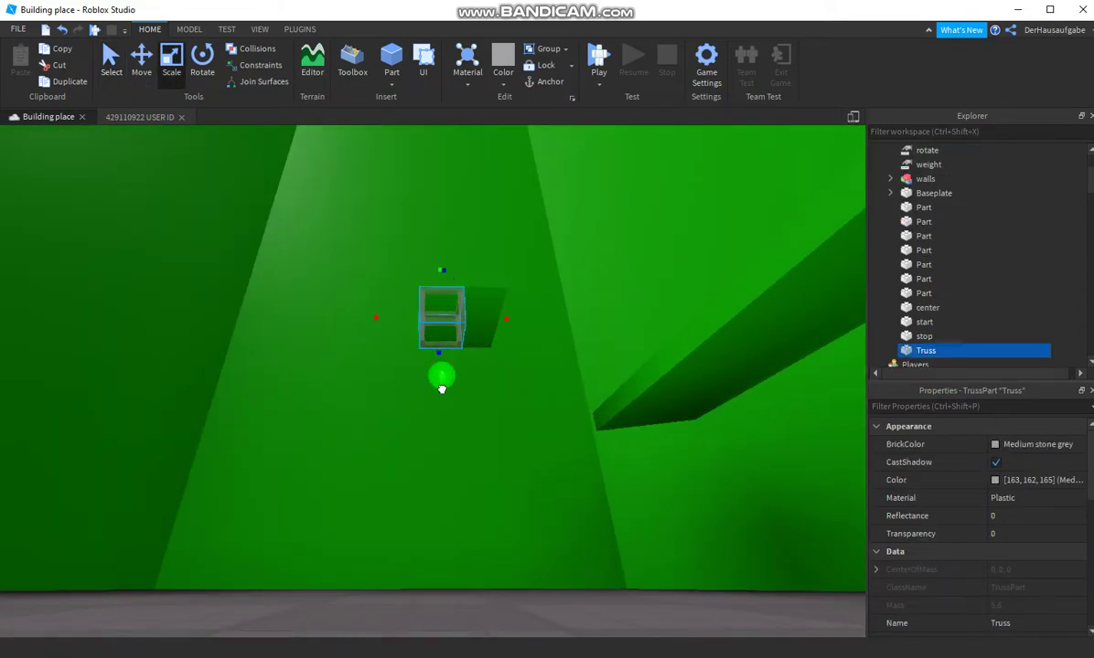
drag(442, 376, 431, 453)
click(139, 62)
drag(522, 360, 562, 358)
Copy the long beam's color to both trusses, setting their Color to [35, 175, 9].
ctrl+click(430, 300)
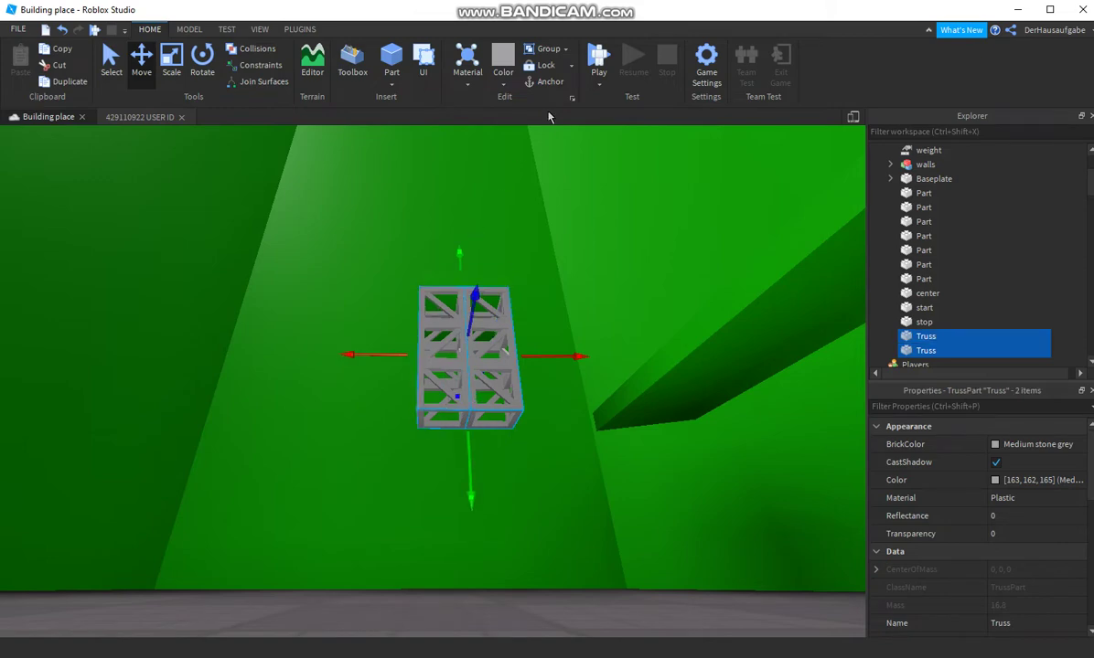
click(109, 64)
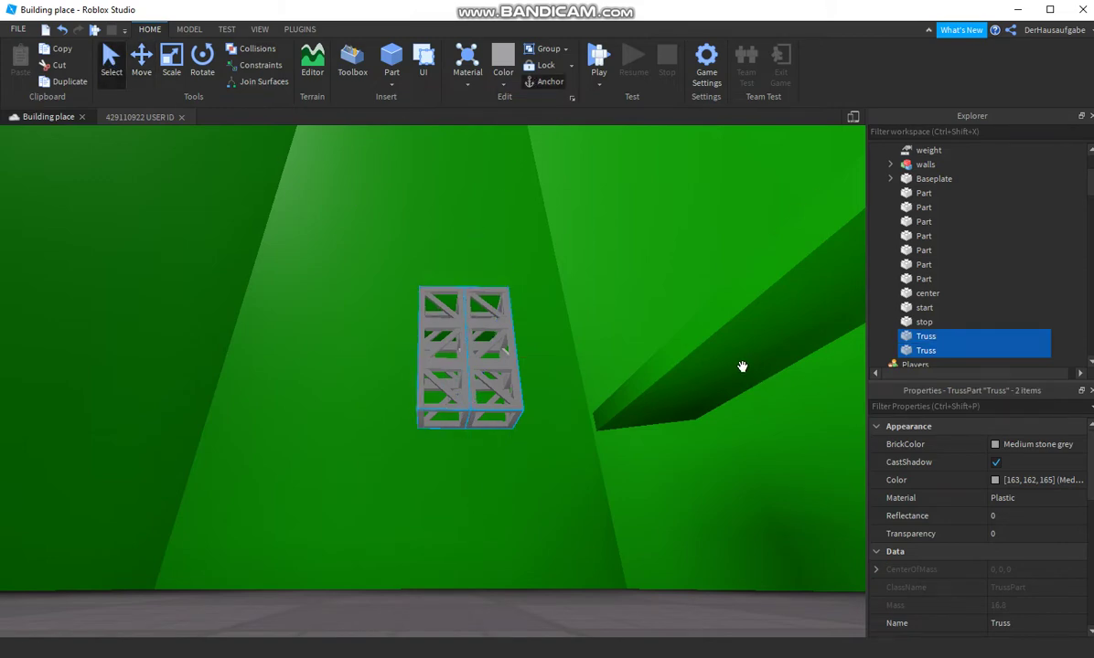
click(742, 369)
click(975, 480)
key(ctrl+c)
click(507, 362)
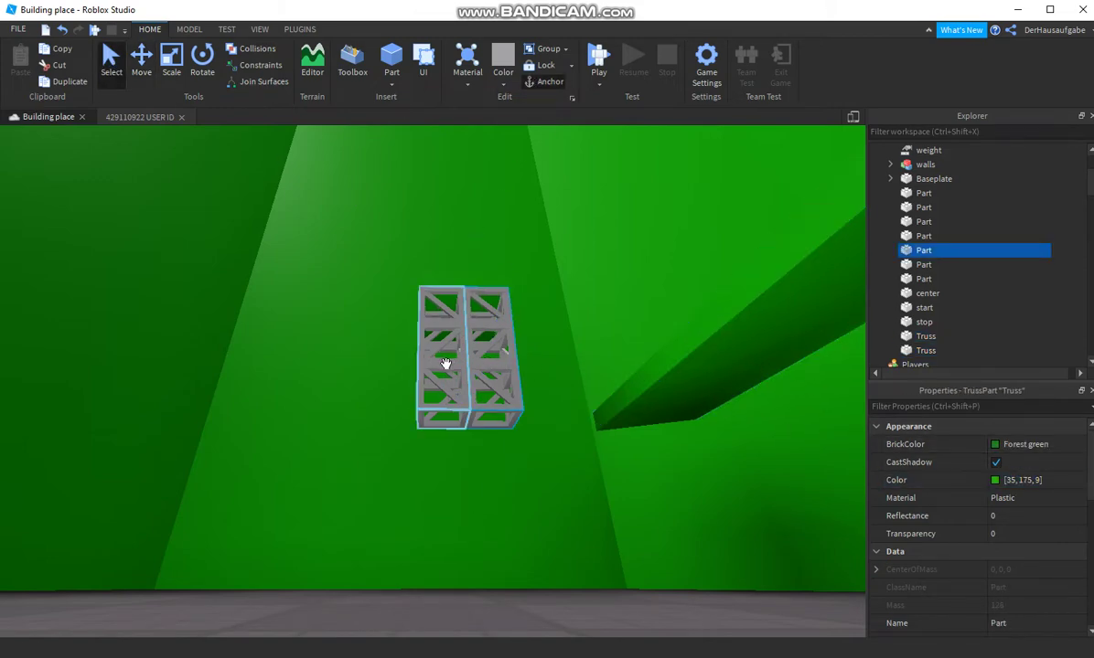
ctrl+click(447, 364)
click(1028, 481)
key(ctrl+v)
key(Return)
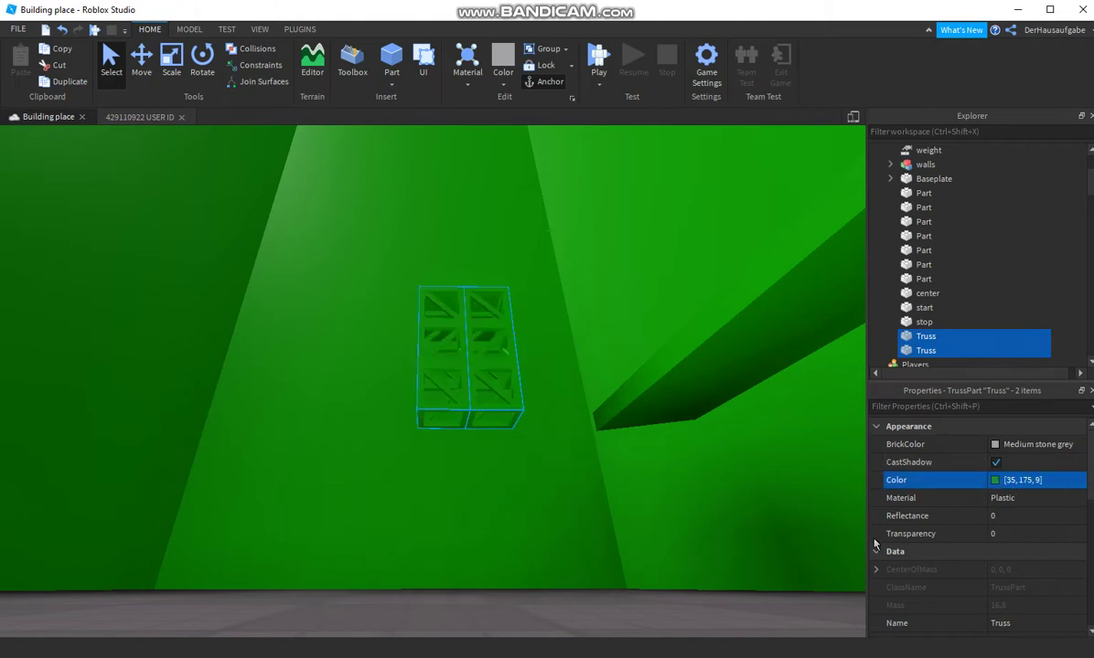
Raise the wall-mounted platform together with its two trusses higher above the floor.
click(573, 568)
key(s)
right_drag(572, 568, 572, 568)
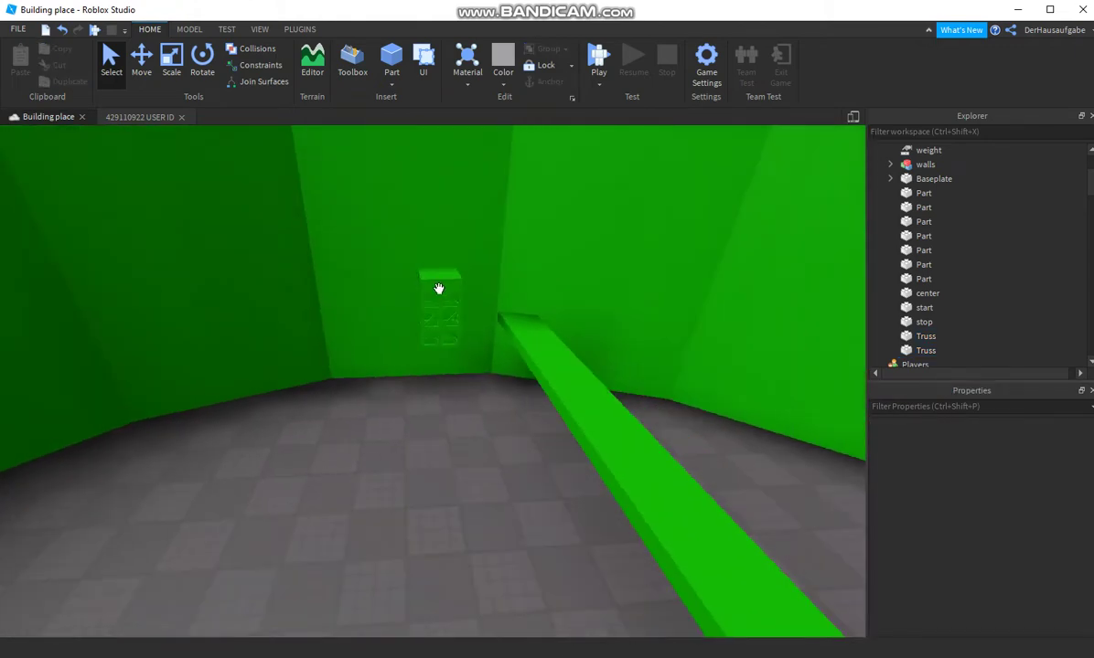
click(446, 303)
ctrl+click(430, 310)
ctrl+click(439, 284)
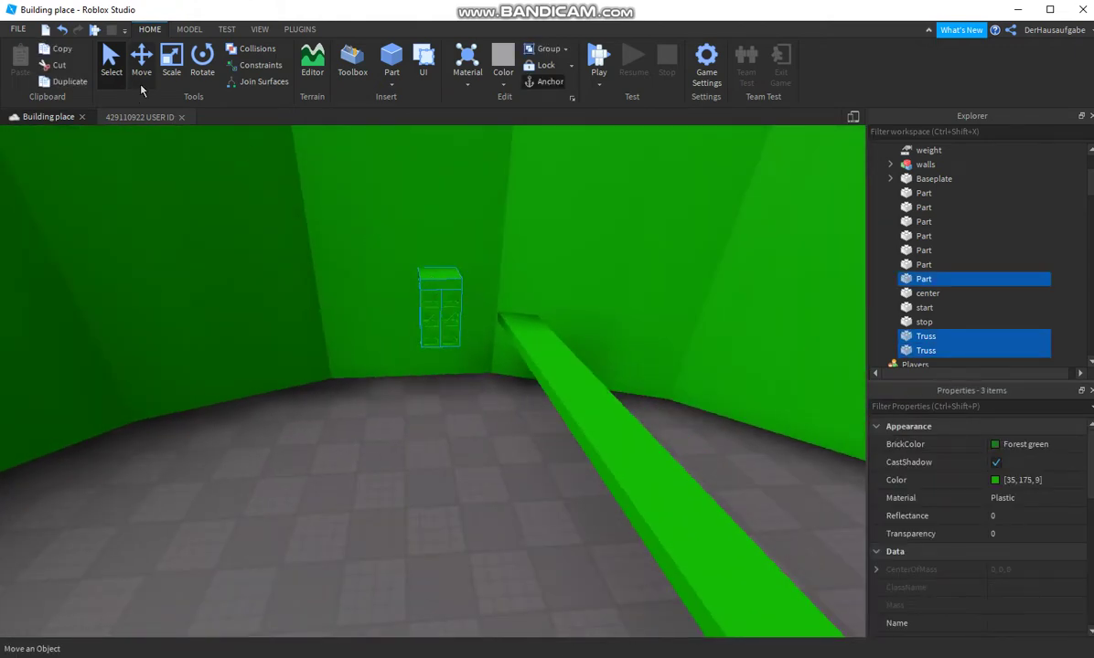
click(141, 77)
drag(435, 239, 443, 193)
right_drag(528, 398, 526, 395)
key(w)
key(d)
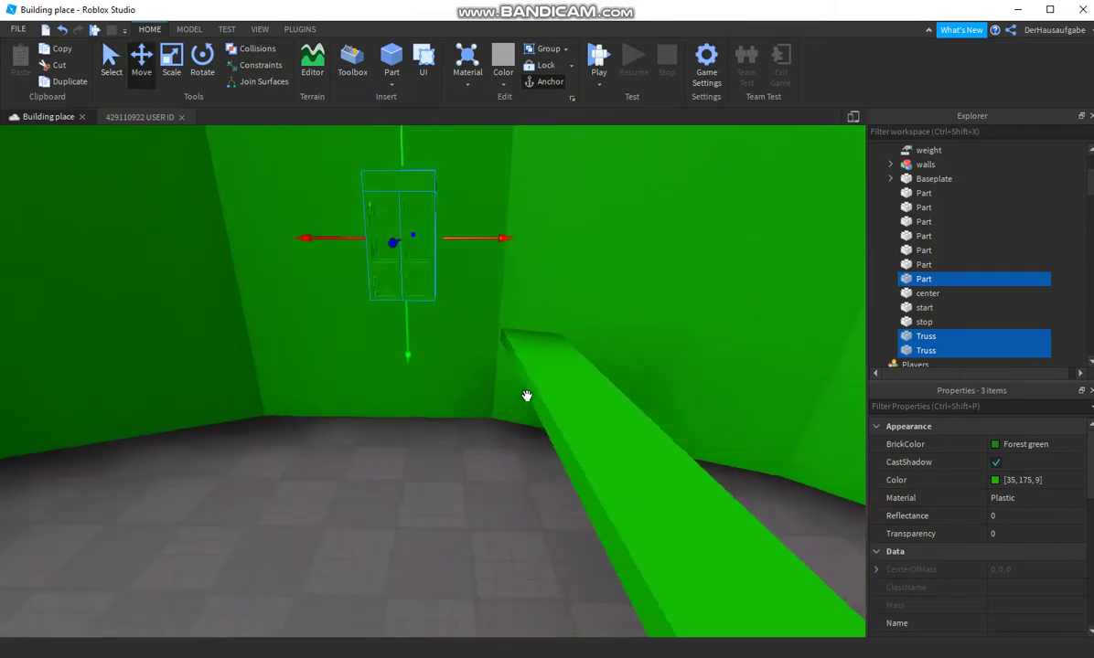
key(s)
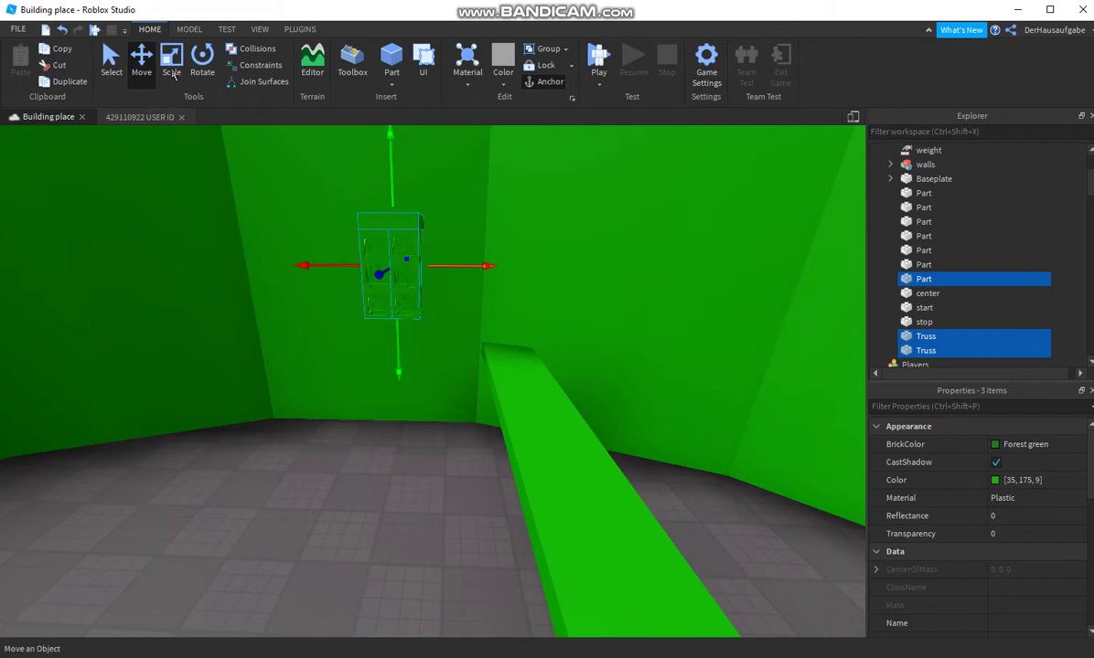
Rotate the platform and its two trusses a quarter turn about the vertical axis.
click(199, 70)
right_drag(406, 291, 406, 291)
key(a)
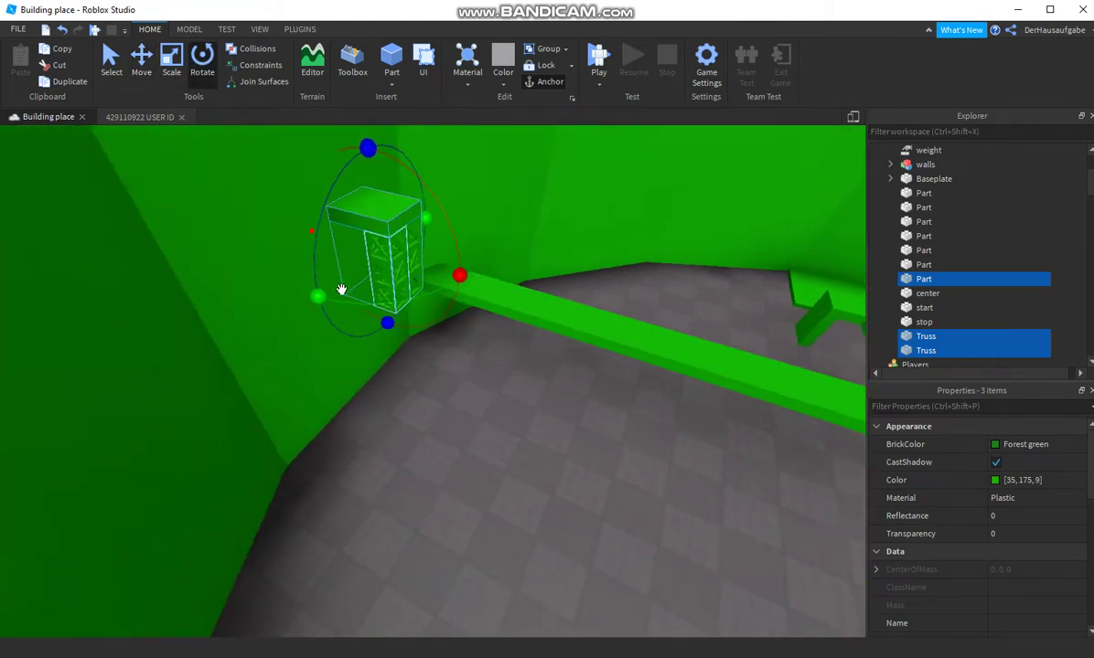
key(a)
drag(334, 299, 509, 272)
key(d)
right_drag(454, 303, 455, 303)
Duplicate the platform-and-truss set and place the copy on the ring wall, higher than the original set.
click(110, 64)
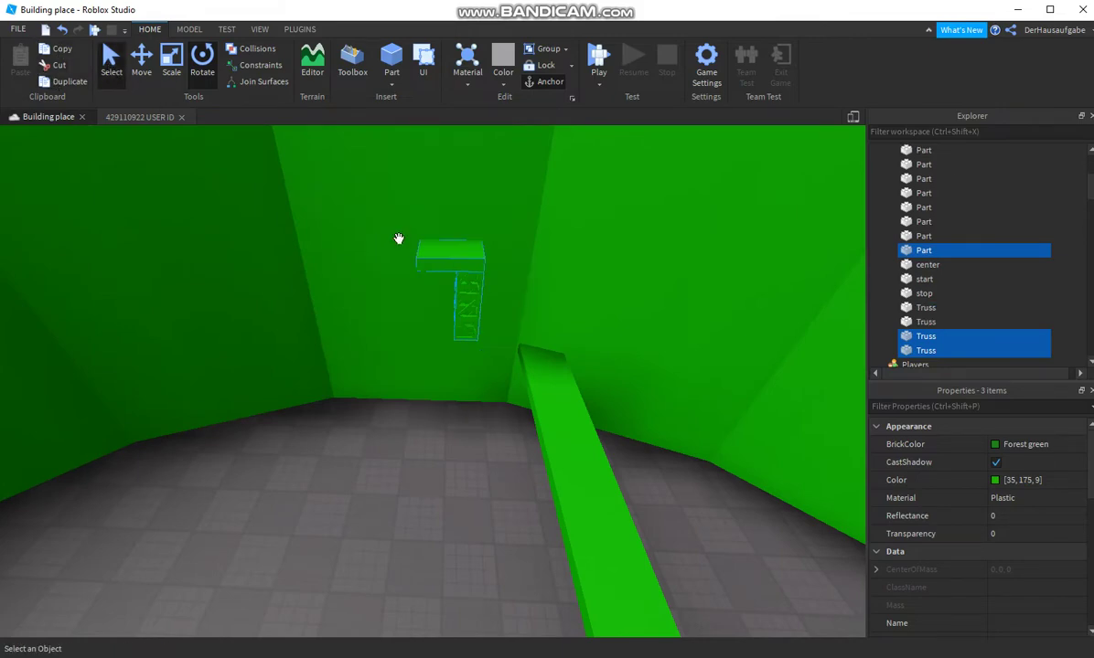
key(s)
key(a)
drag(465, 281, 462, 414)
key(s)
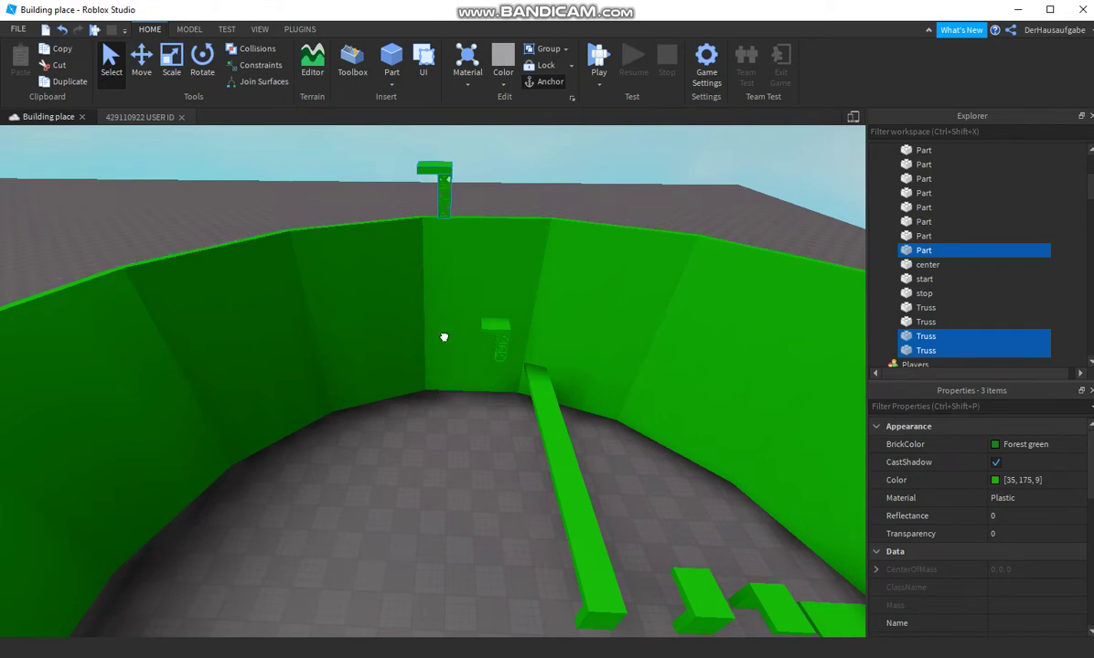
key(ctrl+2)
drag(434, 158, 438, 293)
Pull the duplicated platform-and-truss set out of the ring wall toward the inside of the tower.
key(w)
right_drag(443, 278, 402, 179)
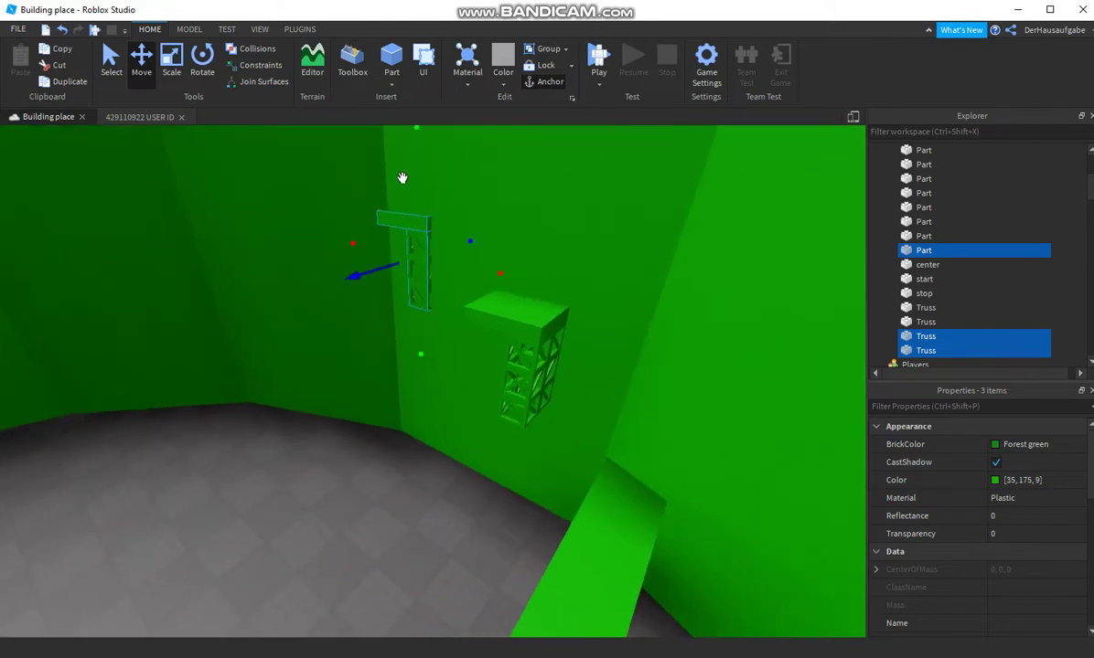
key(s)
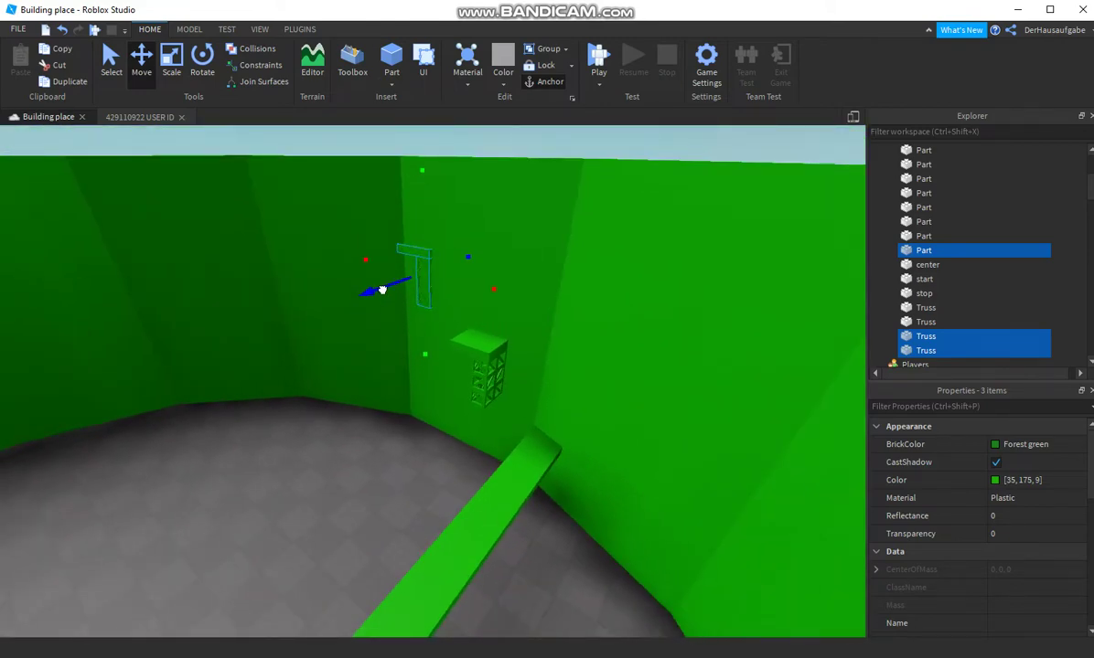
drag(382, 290, 370, 295)
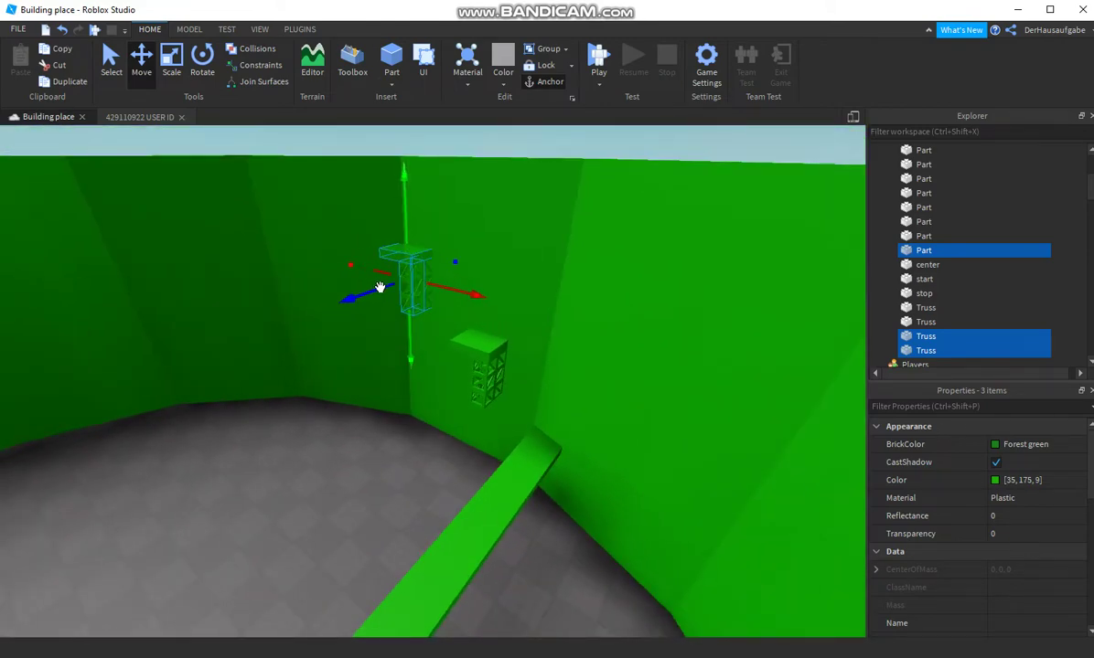
scroll(483, 334, up, 5)
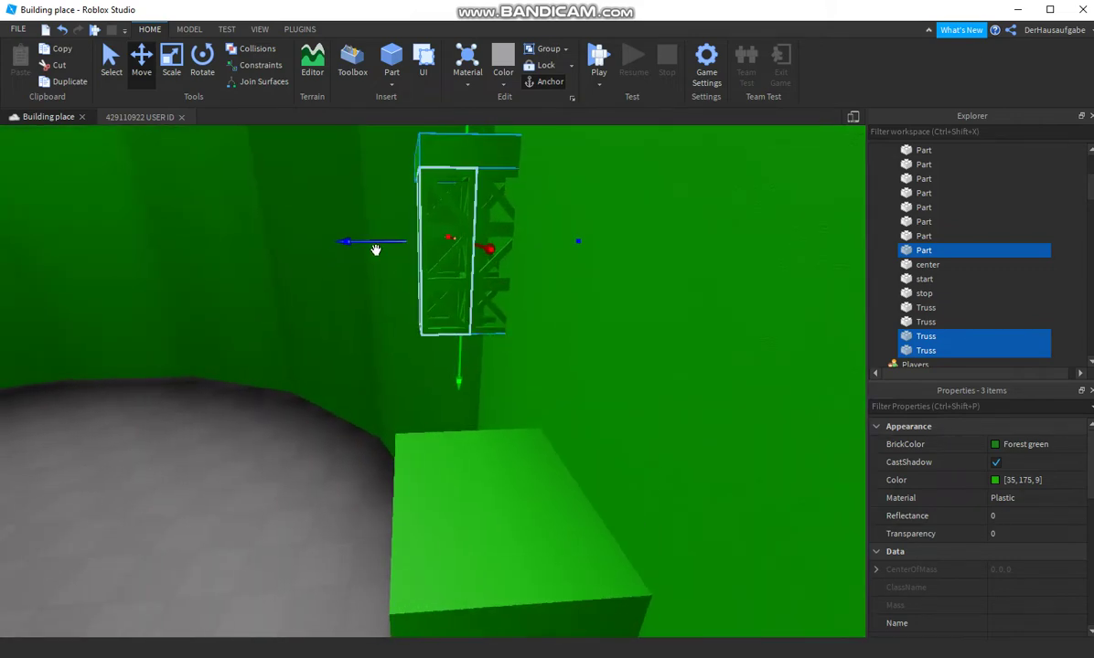
scroll(380, 263, down, 2)
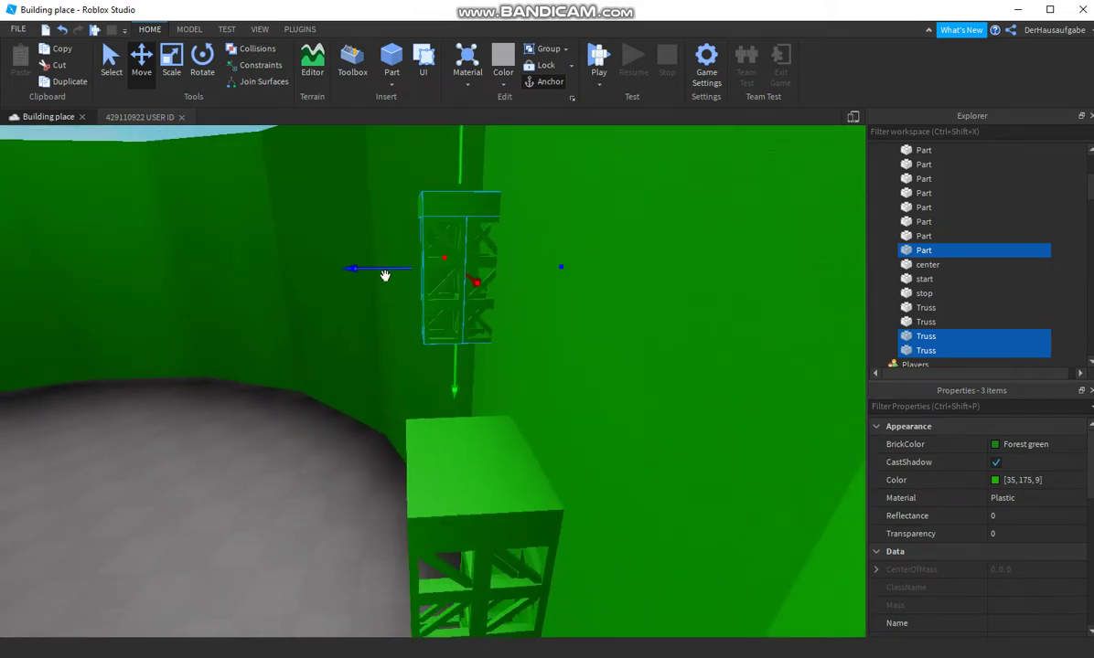
drag(371, 268, 365, 272)
Move the upper platform-and-truss set sideways along the wall, away from the long beam.
key(d)
right_drag(427, 293, 427, 290)
right_drag(356, 190, 68, 61)
right_drag(674, 310, 589, 164)
drag(558, 249, 739, 333)
click(141, 59)
key(f)
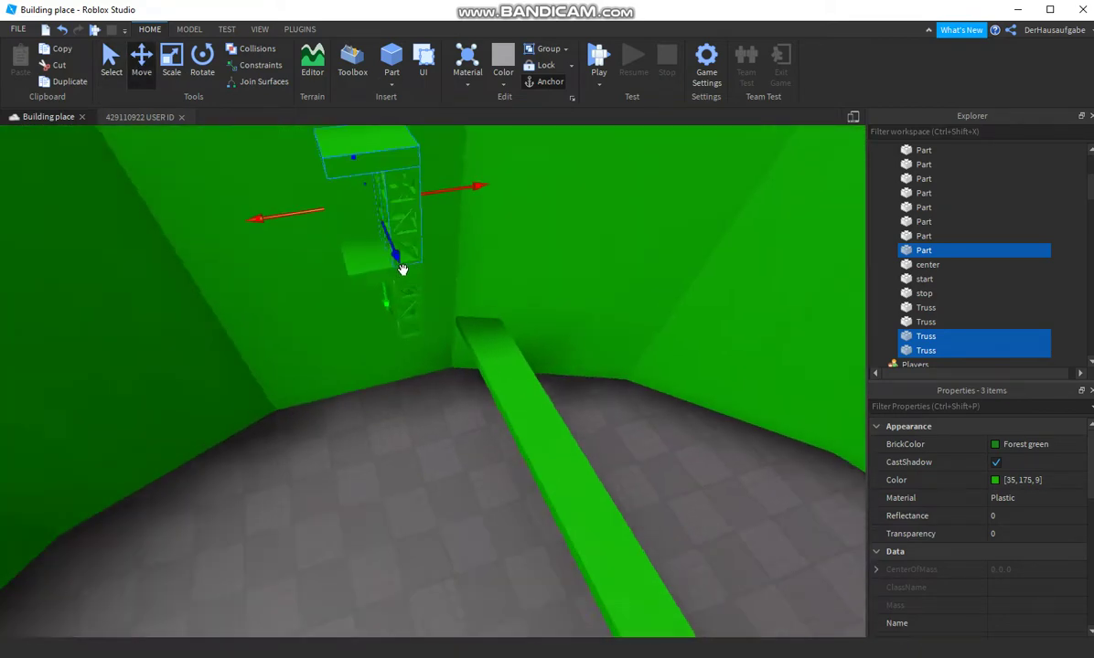
drag(552, 261, 455, 232)
right_drag(431, 252, 434, 254)
right_drag(502, 316, 501, 314)
key(w)
key(s)
Shorten the upper set's platform until it only covers the top of its trusses.
click(445, 527)
click(450, 271)
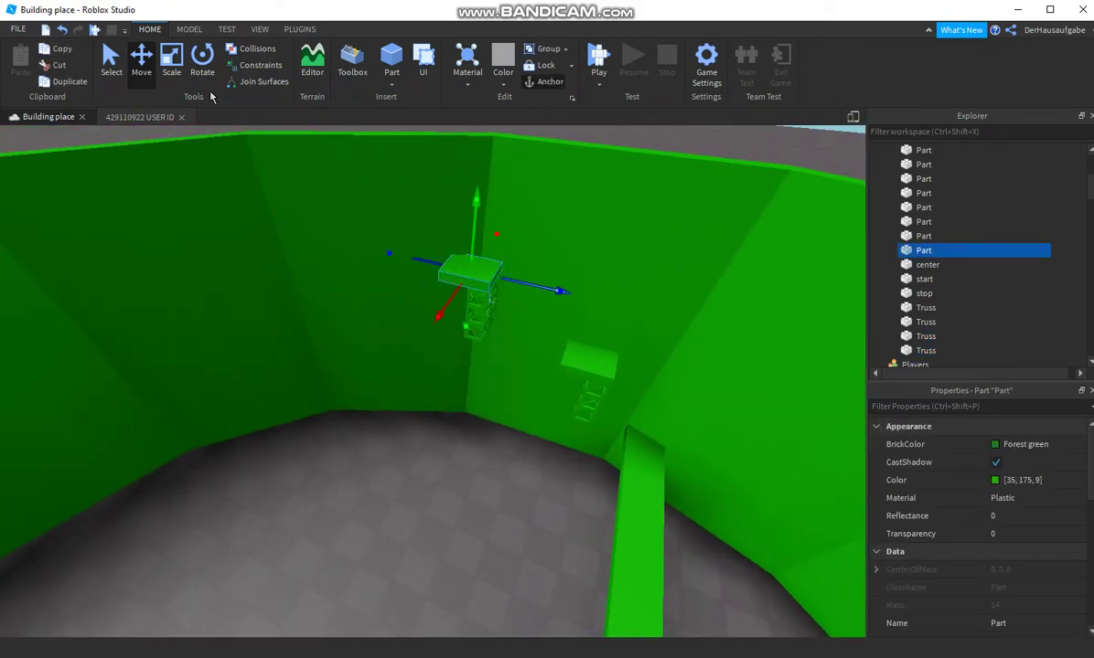
click(170, 62)
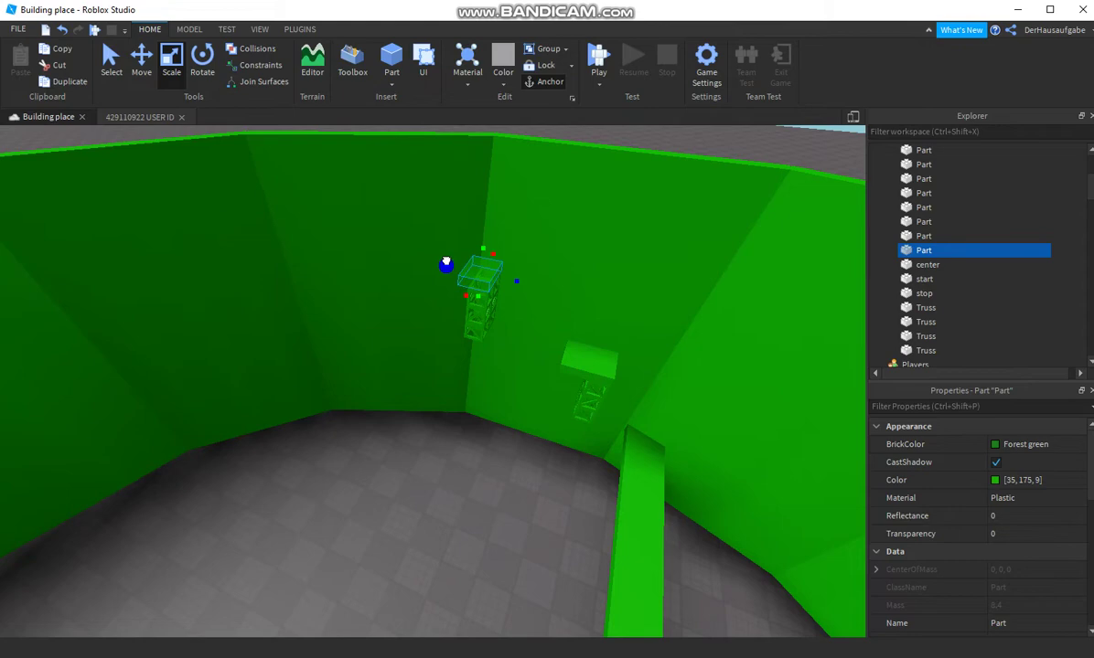
click(437, 491)
key(d)
right_drag(464, 476, 463, 476)
Duplicate the upper set's shortened platform and move the copy away from the trusses as a free-floating bar.
click(432, 287)
key(ctrl+d)
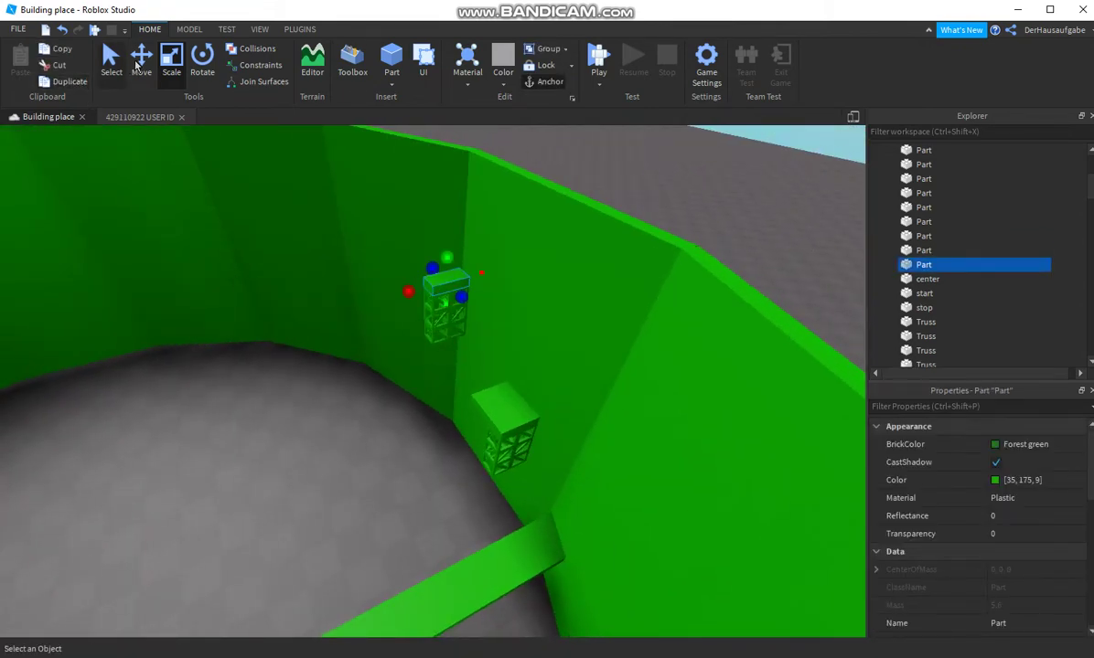
click(140, 65)
key(a)
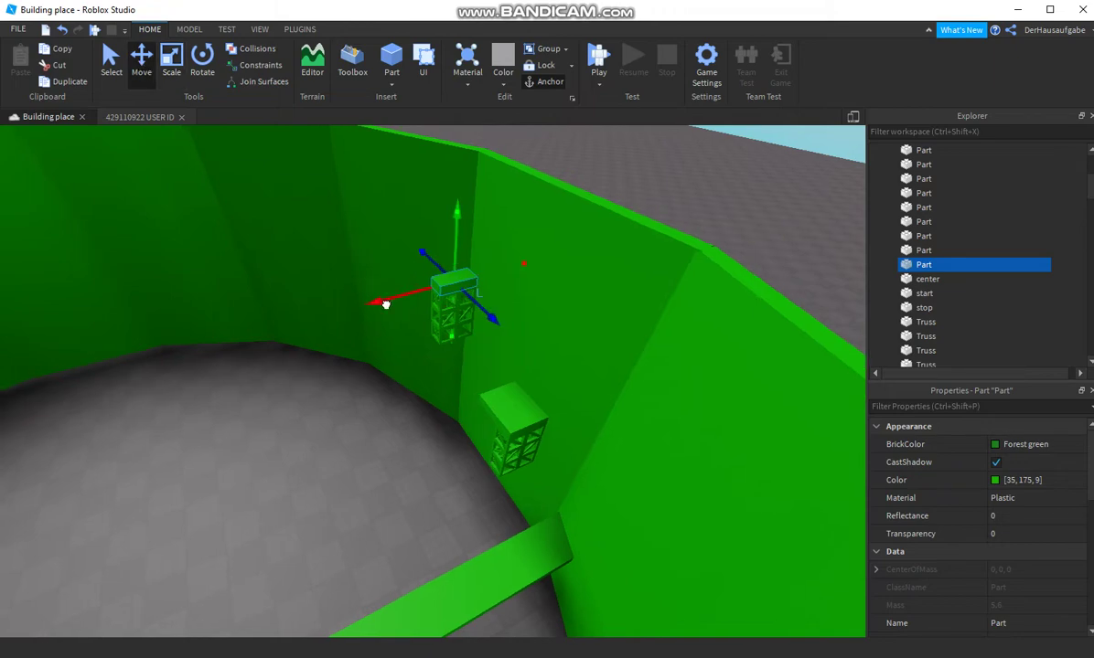
drag(386, 306, 379, 320)
Cut the shortened platform from the top of the upper trusses.
right_drag(528, 339, 473, 303)
click(471, 293)
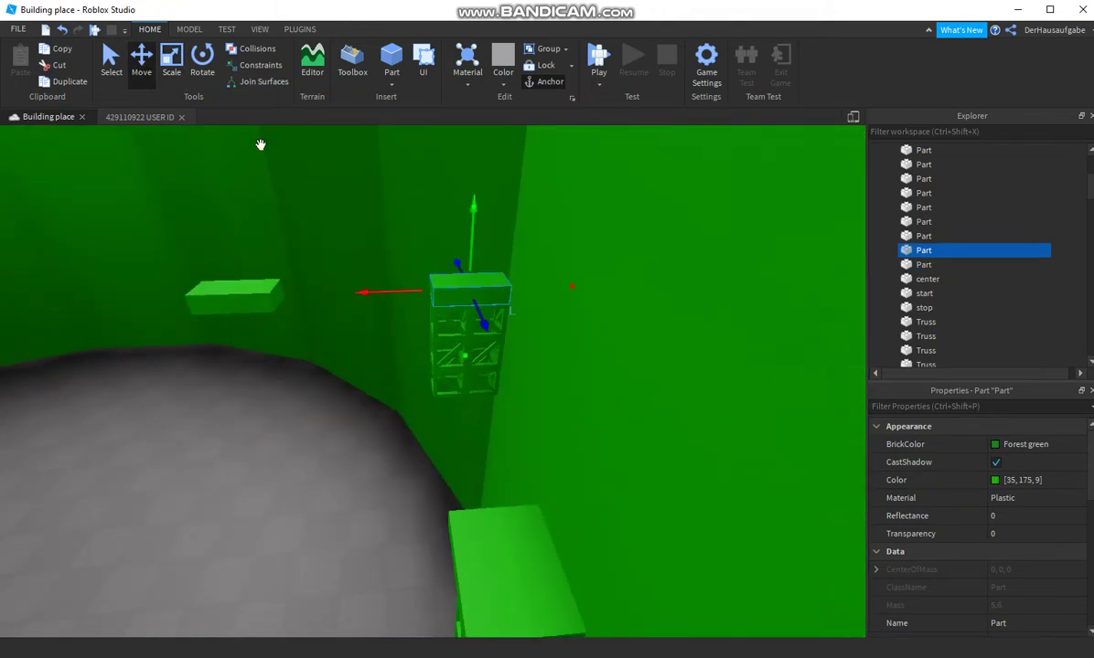
key(ctrl+3)
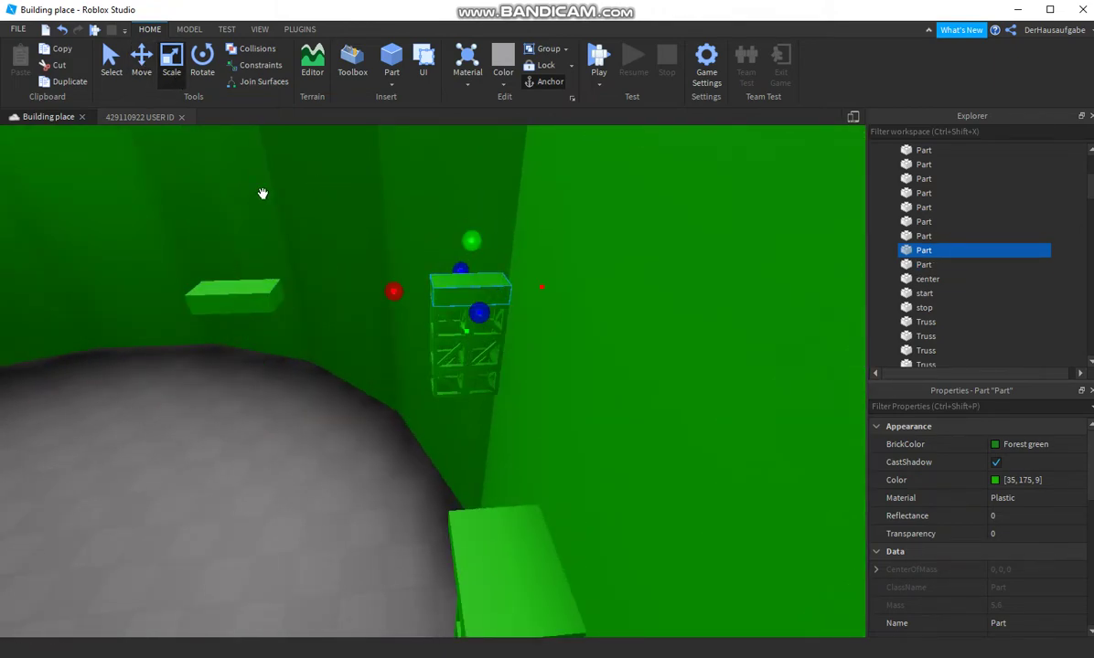
click(59, 65)
Move the lower set's platform sideways along the wall, off the top of its trusses.
right_drag(399, 205, 400, 251)
click(401, 251)
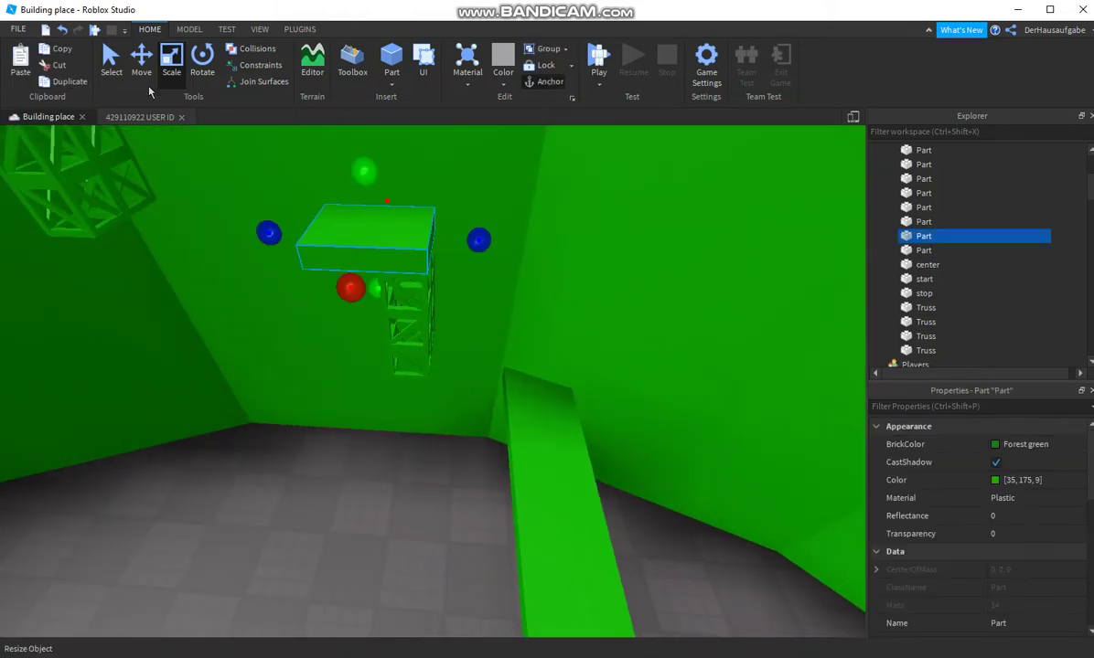
click(139, 62)
click(140, 65)
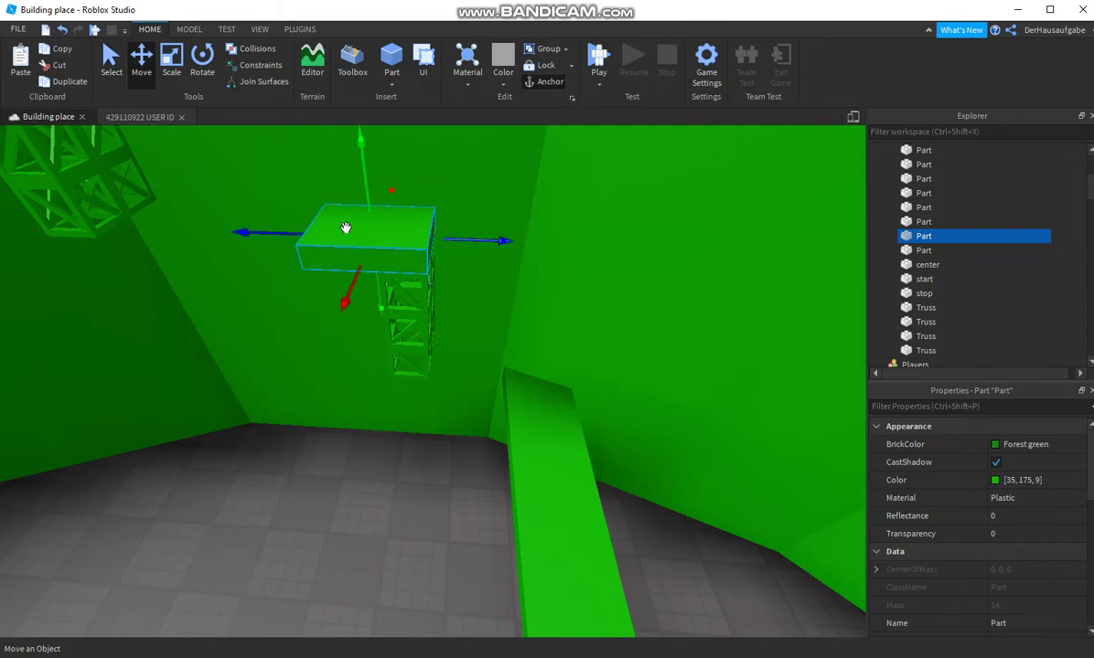
drag(473, 238, 474, 224)
Shrink the moved platform into a narrow bar between the lower and upper trusses.
key(a)
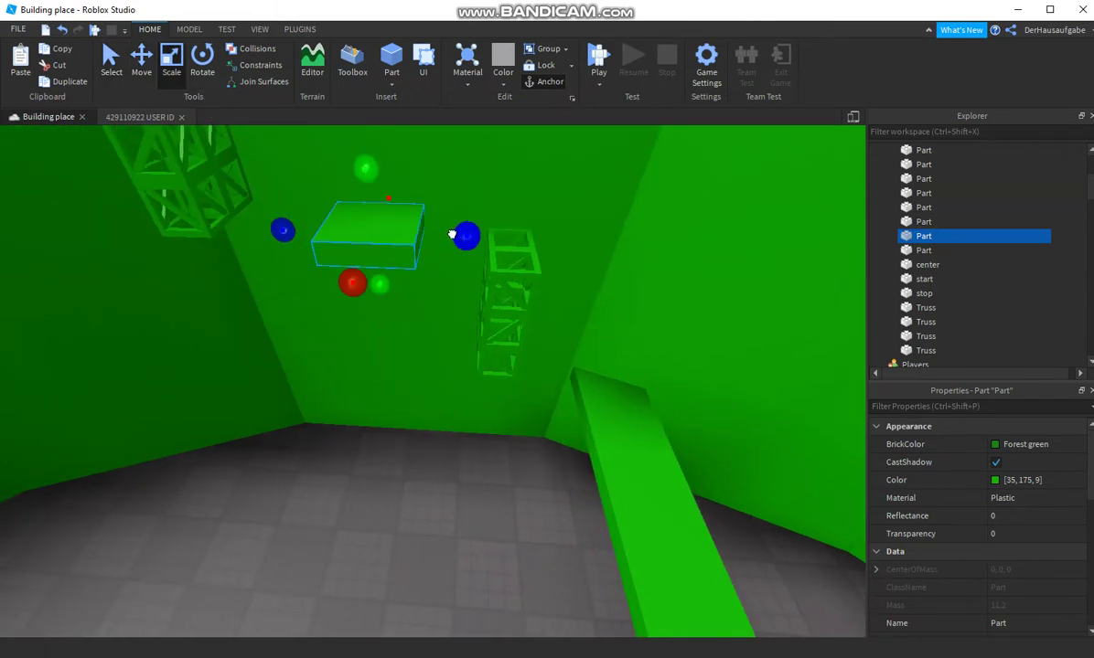
drag(463, 235, 440, 235)
drag(292, 234, 305, 233)
drag(442, 236, 419, 233)
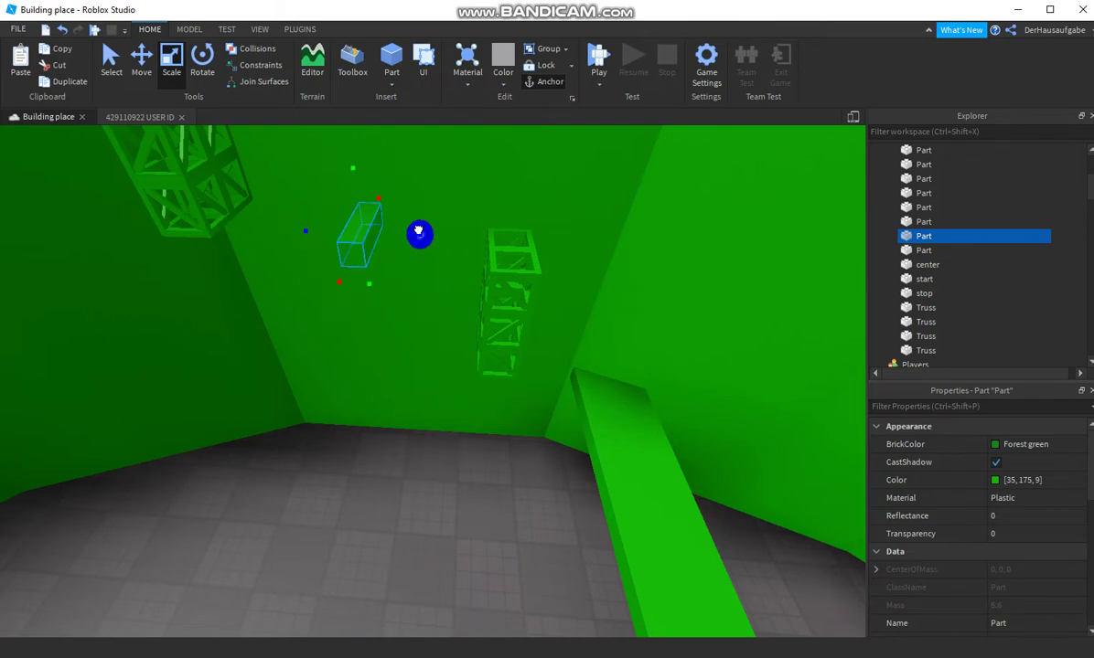
click(425, 547)
right_drag(402, 362, 391, 305)
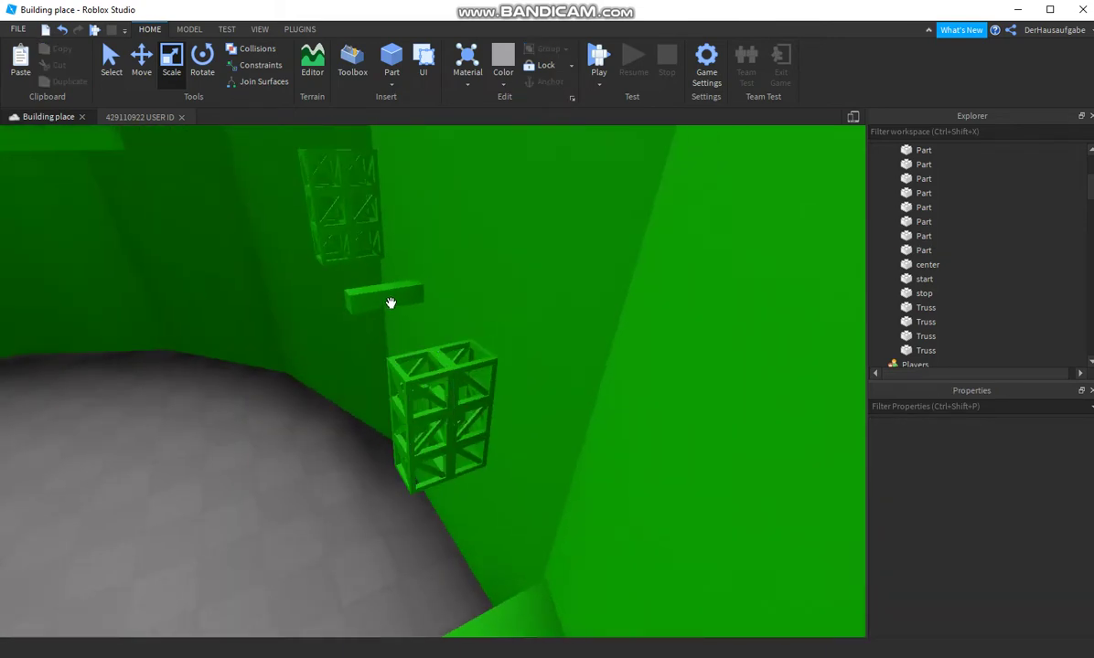
click(390, 305)
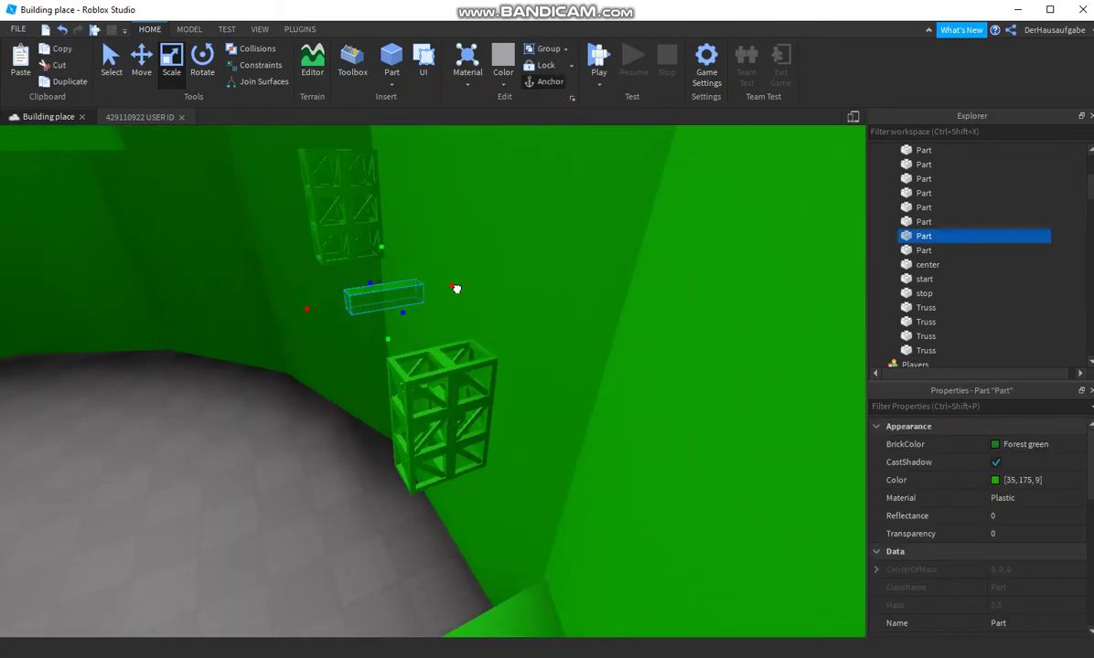
click(330, 526)
Lengthen the free-floating bar beyond the upper trusses.
right_drag(330, 526, 351, 505)
scroll(393, 403, up, 2)
right_drag(394, 402, 389, 338)
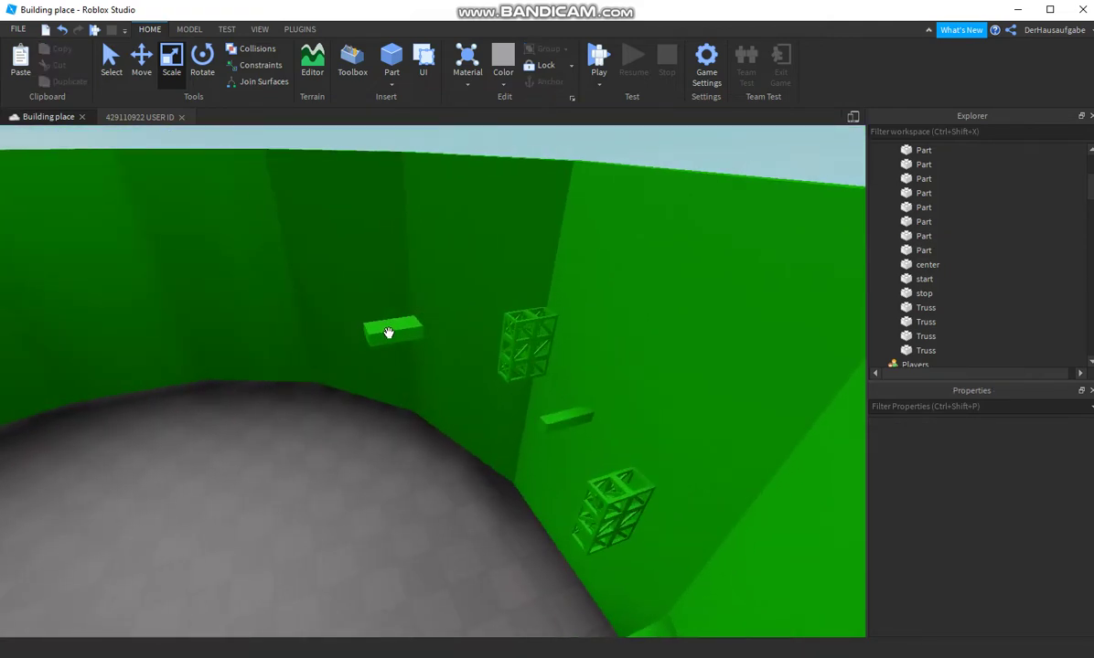
click(388, 339)
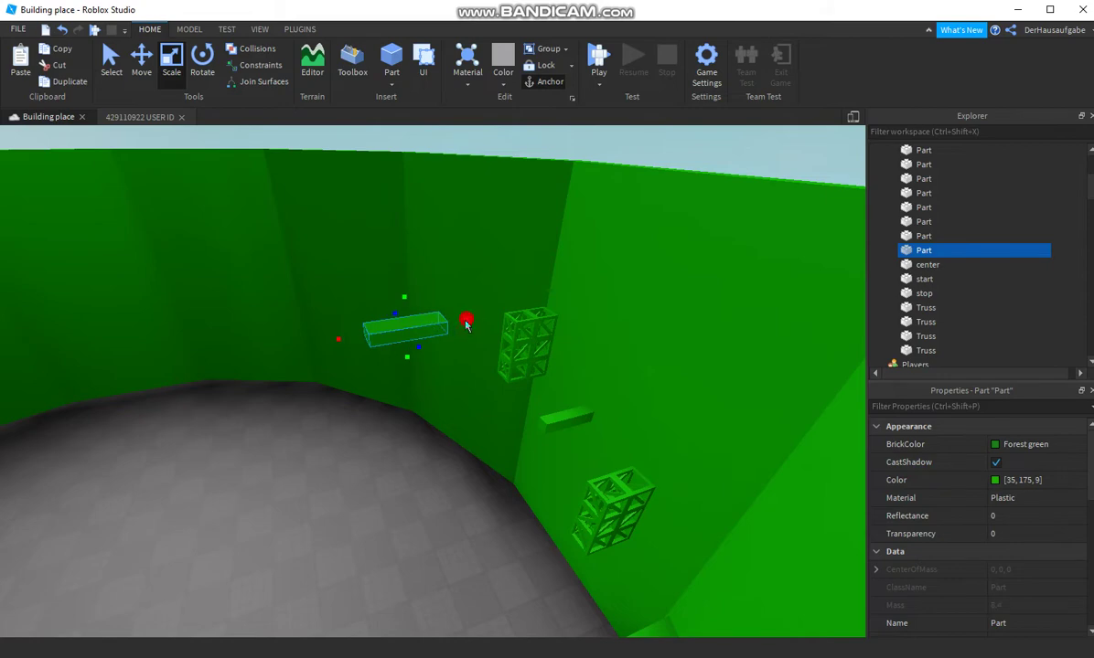
Duplicate the lengthened bar and move the copy further along the curved wall, leaving a jump gap.
click(139, 71)
right_drag(549, 303, 573, 322)
drag(555, 330, 385, 291)
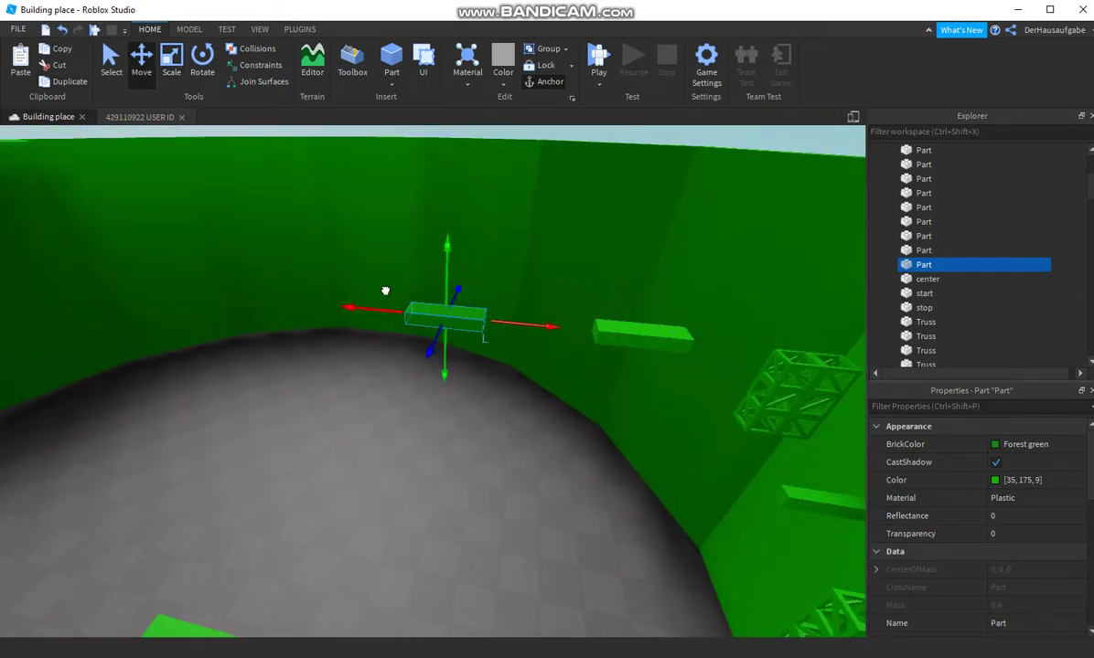
right_drag(515, 480, 518, 508)
click(510, 525)
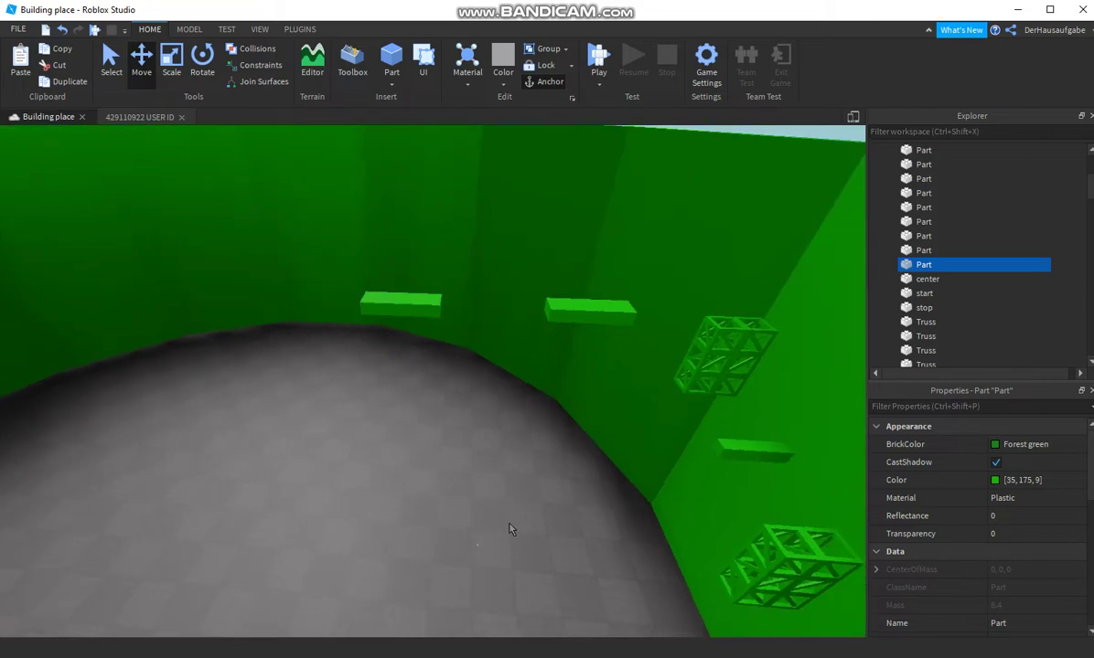
Duplicate one of the upper trusses and position the copy along the wall past the second floating bar.
click(735, 352)
drag(673, 356, 336, 316)
key(a)
drag(427, 278, 427, 221)
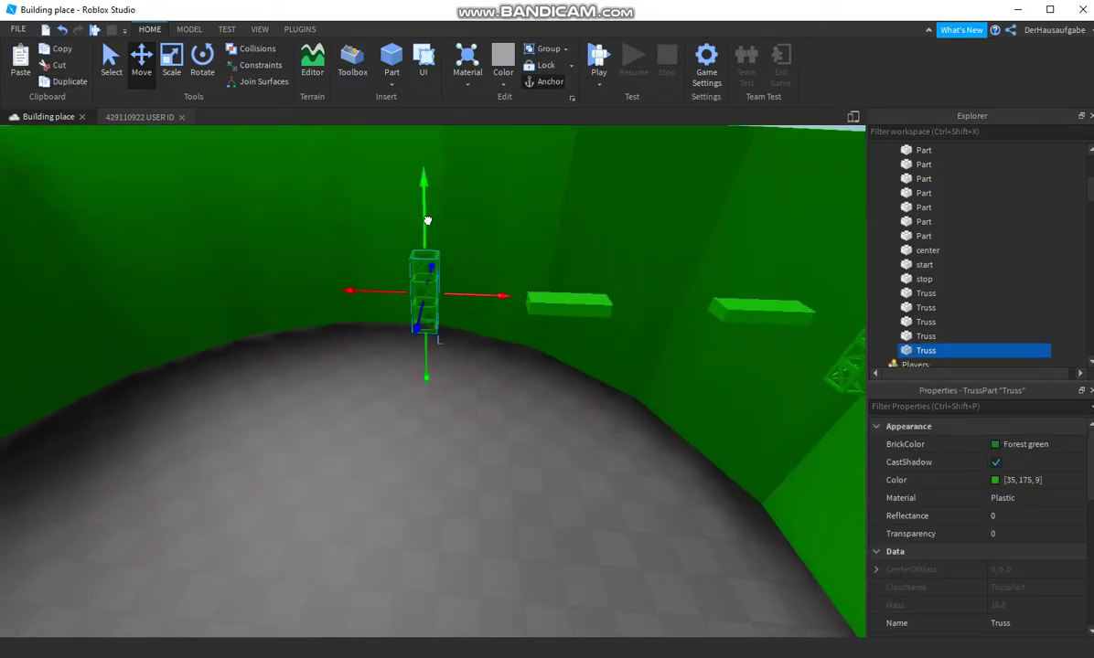
drag(478, 298, 469, 296)
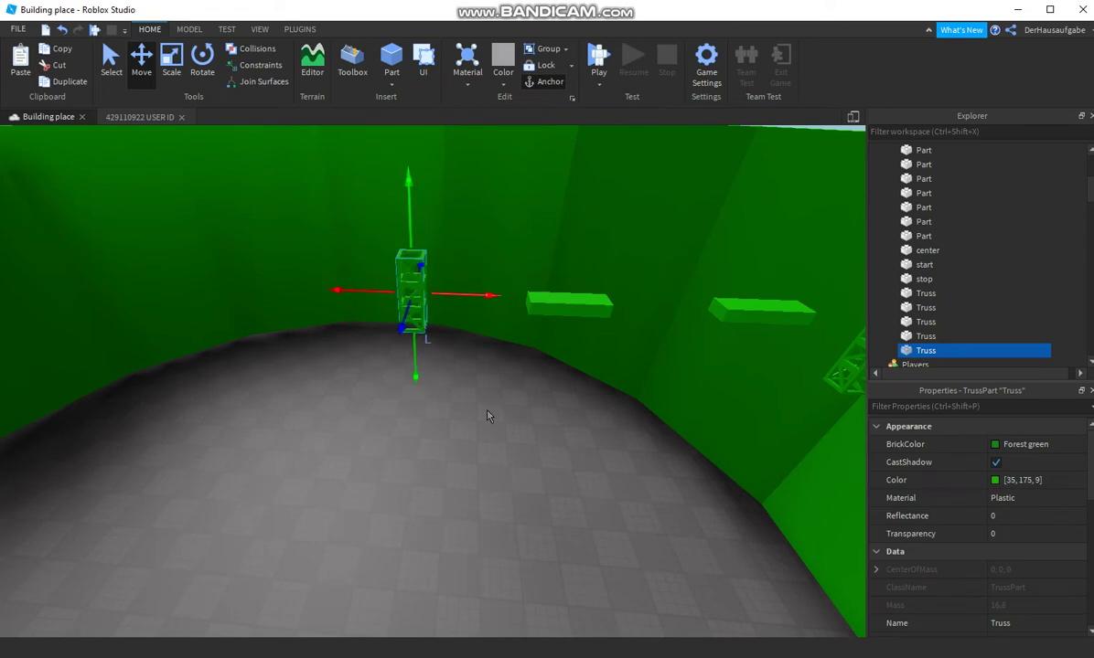
right_drag(487, 416, 545, 372)
drag(526, 351, 516, 348)
drag(465, 292, 465, 326)
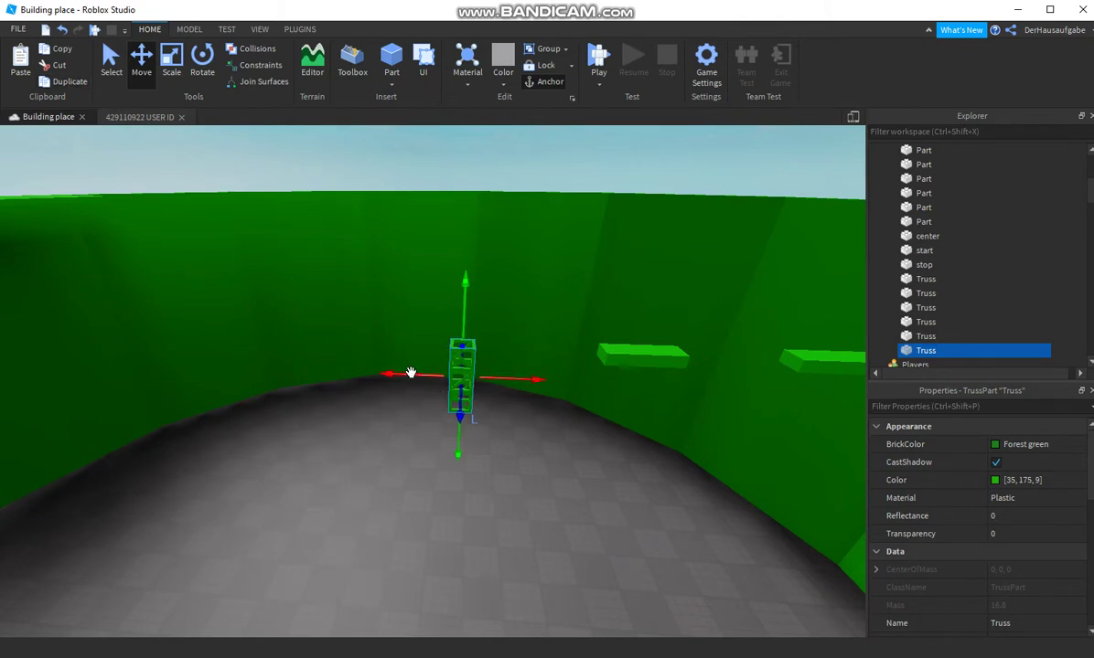
Place a duplicate of the lone truss further along the wall, with a gap between the two.
drag(411, 373, 356, 369)
drag(436, 364, 514, 370)
key(d)
click(660, 376)
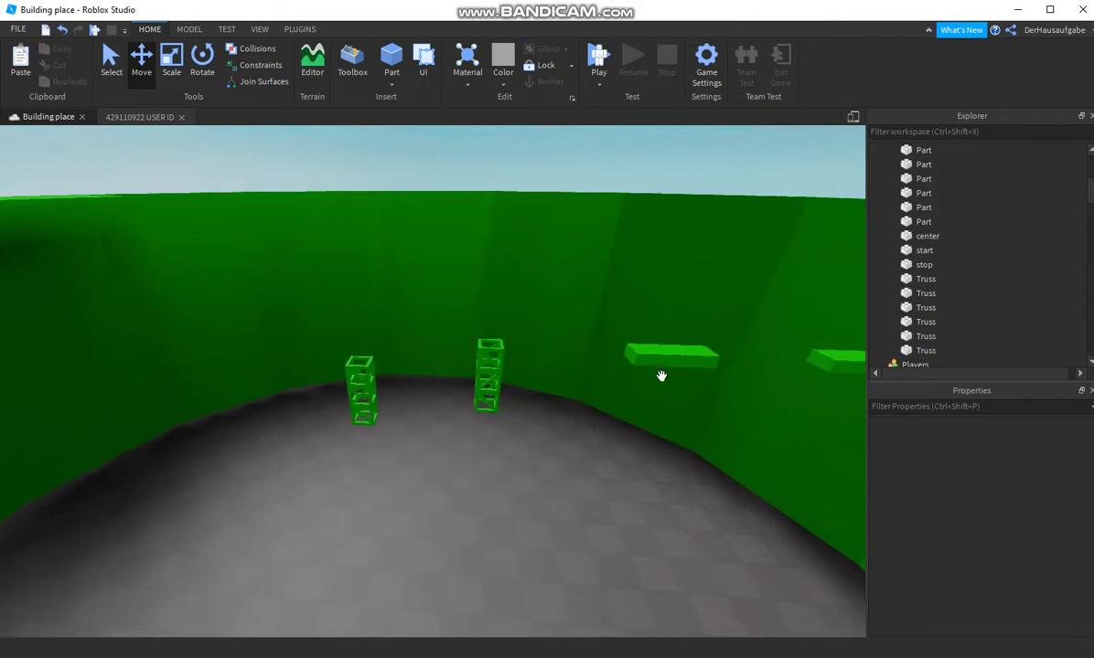
Duplicate the second floating bar and place the copy beyond the two lone trusses, lowered toward their height.
click(636, 354)
key(ctrl+d)
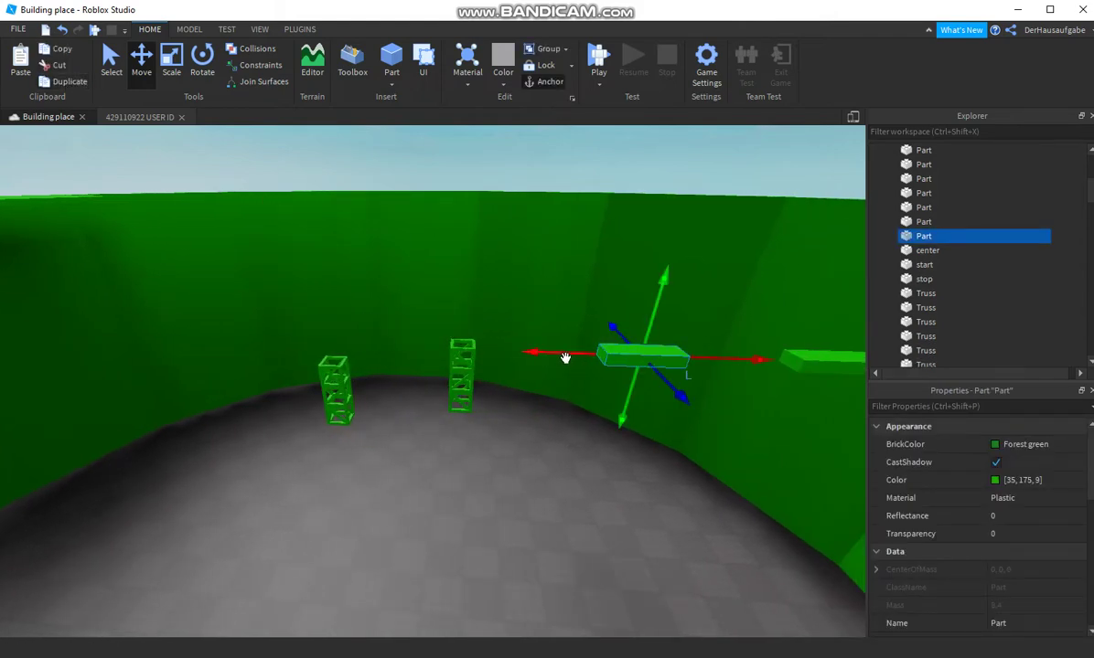
right_drag(567, 359, 344, 324)
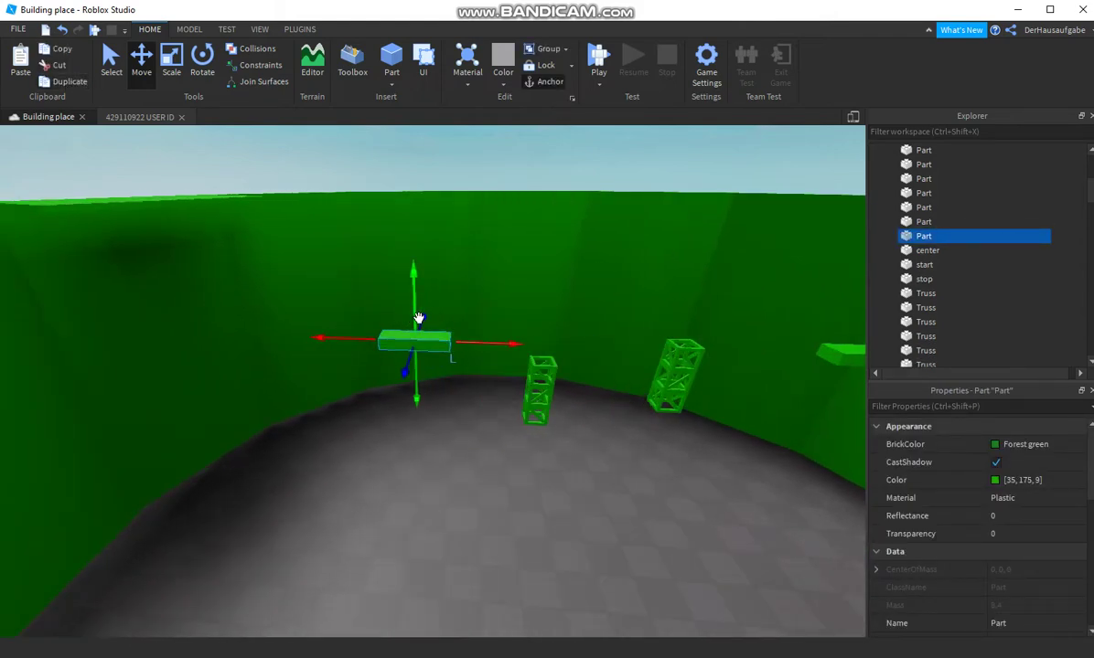
right_drag(558, 526, 321, 318)
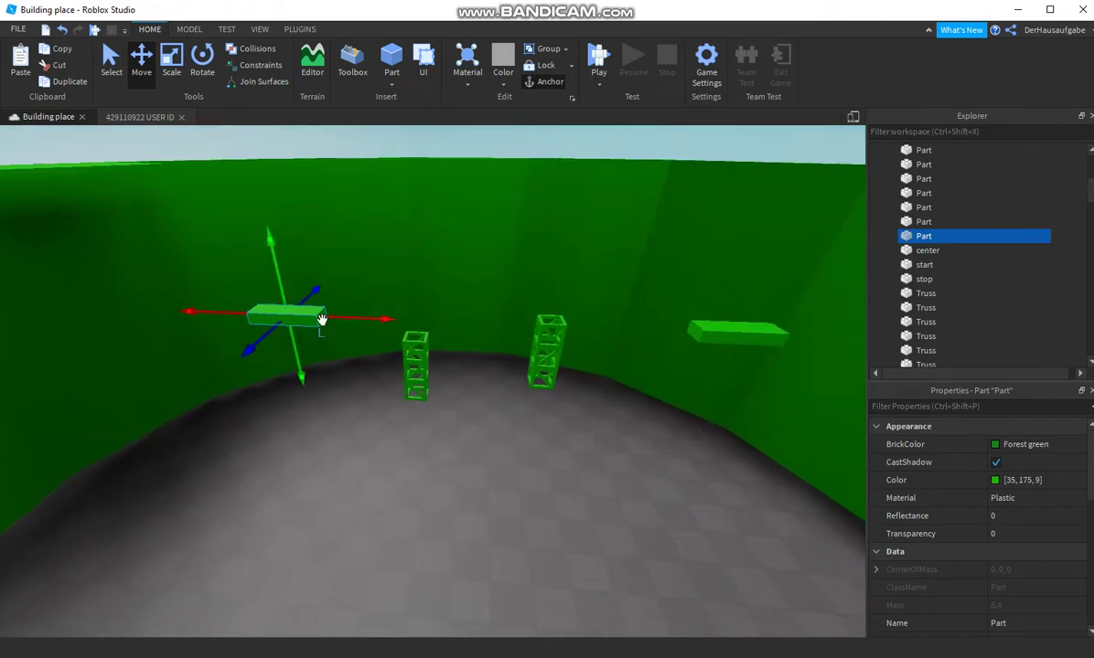
drag(283, 284, 284, 315)
drag(358, 341, 363, 340)
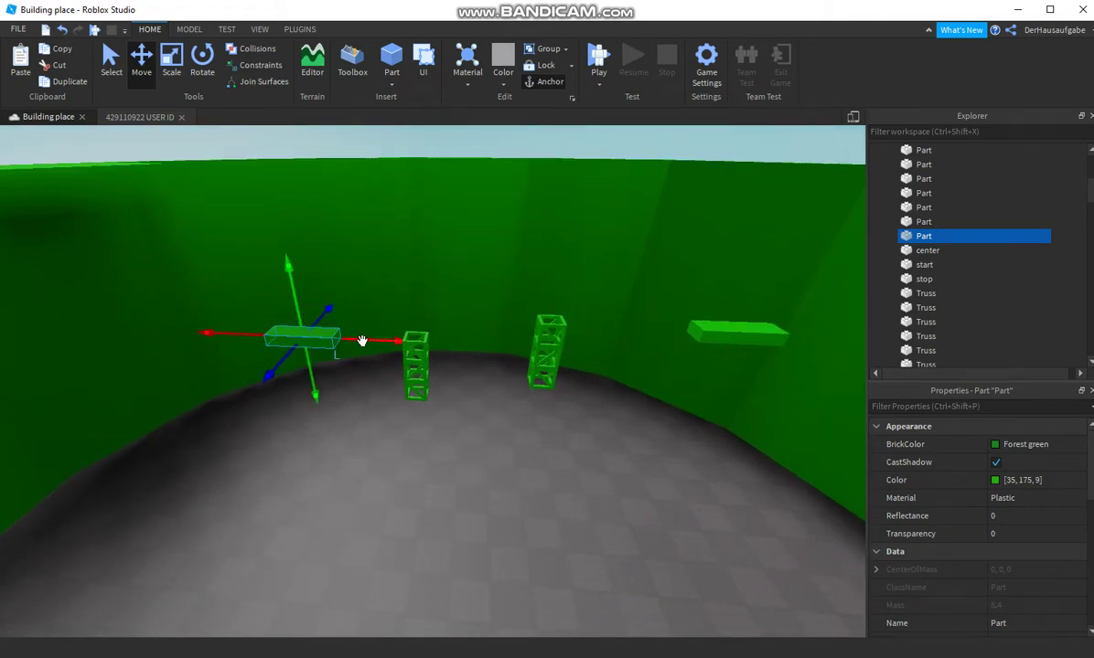
click(416, 539)
right_drag(416, 540, 420, 527)
Duplicate a lone truss and move the copy along the wall past the last floating bar.
click(574, 422)
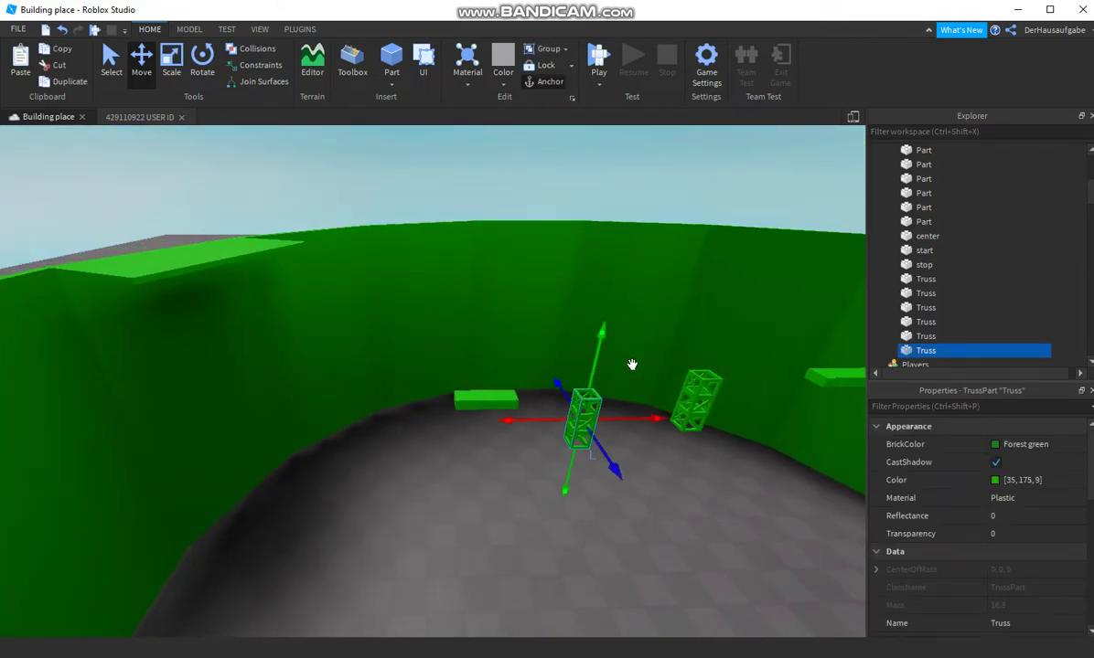
click(686, 397)
click(707, 399)
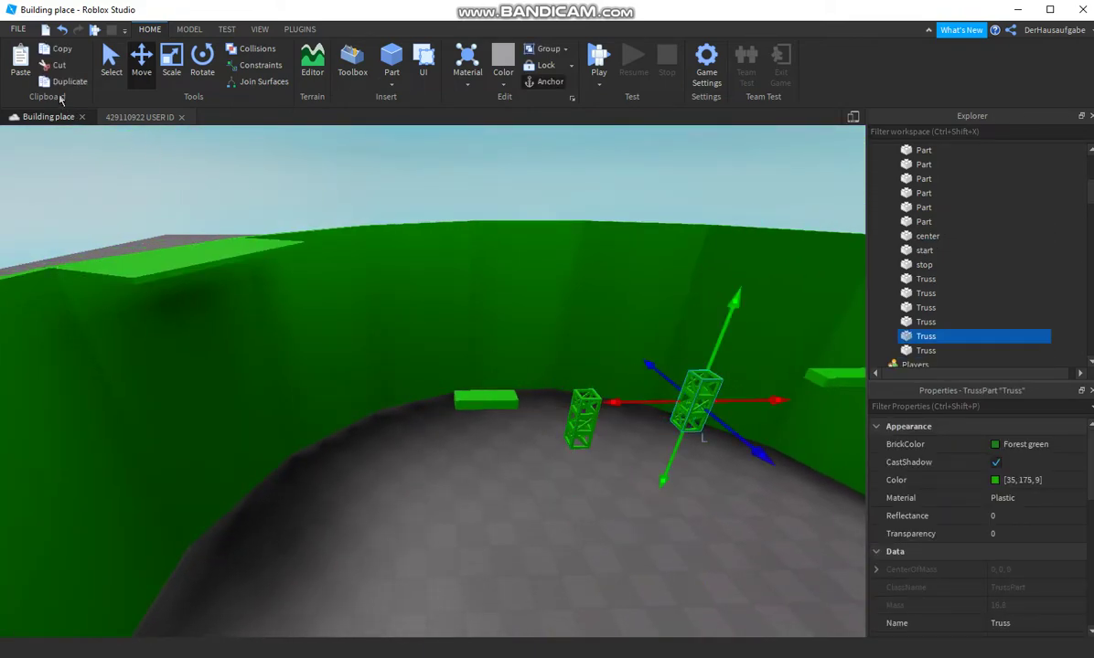
click(71, 82)
drag(617, 404, 317, 364)
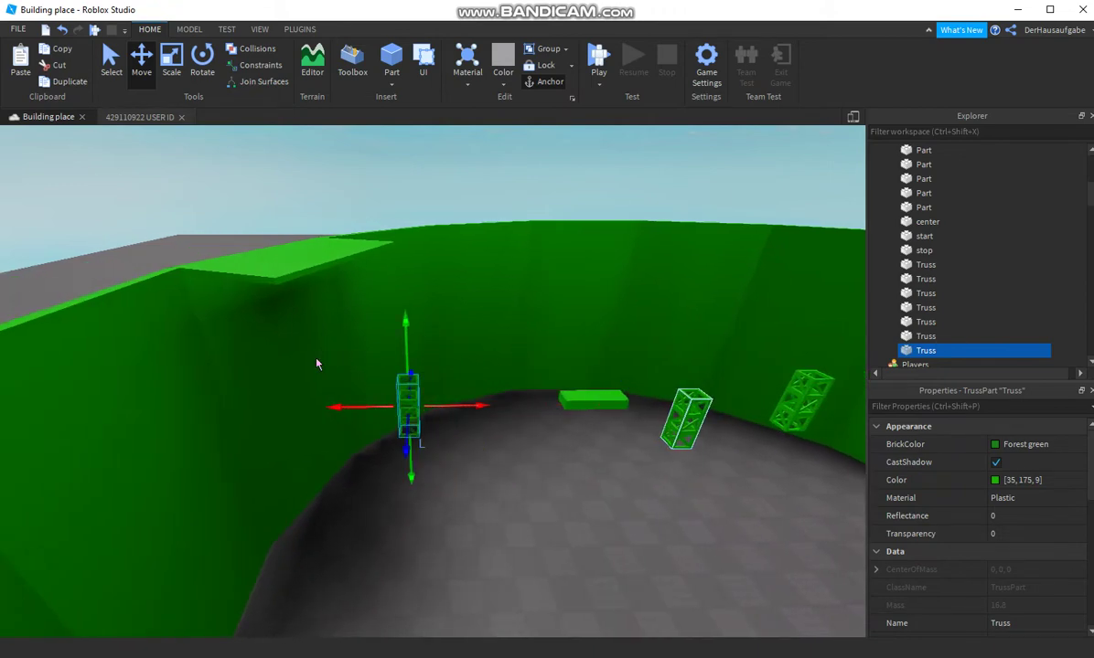
key(w)
key(f)
right_drag(363, 308, 422, 315)
scroll(504, 387, down, 3)
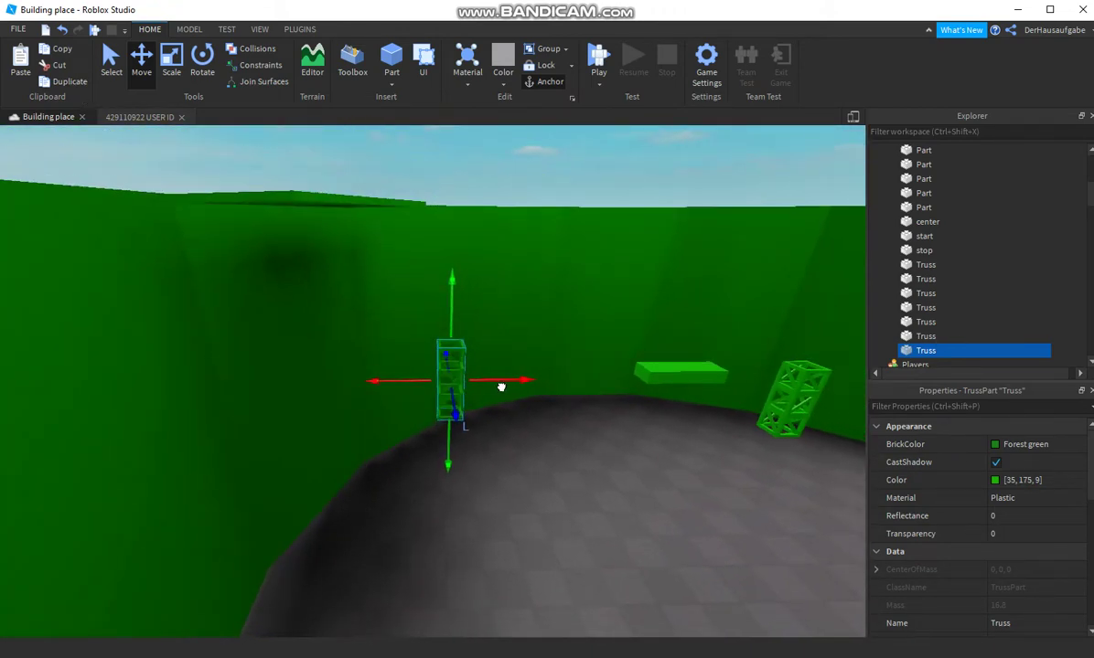
Move the new truss up against the underside of the large top platform and set a duplicate beside it.
click(111, 70)
scroll(327, 218, up, 3)
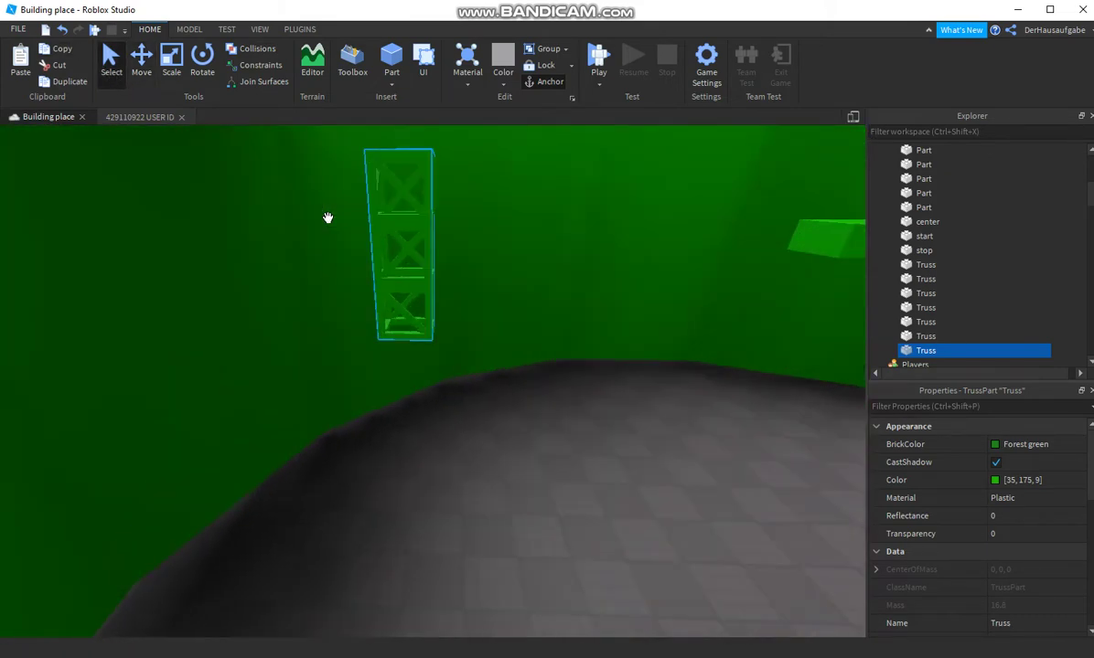
right_drag(327, 218, 596, 266)
scroll(552, 285, down, 1)
drag(551, 285, 330, 199)
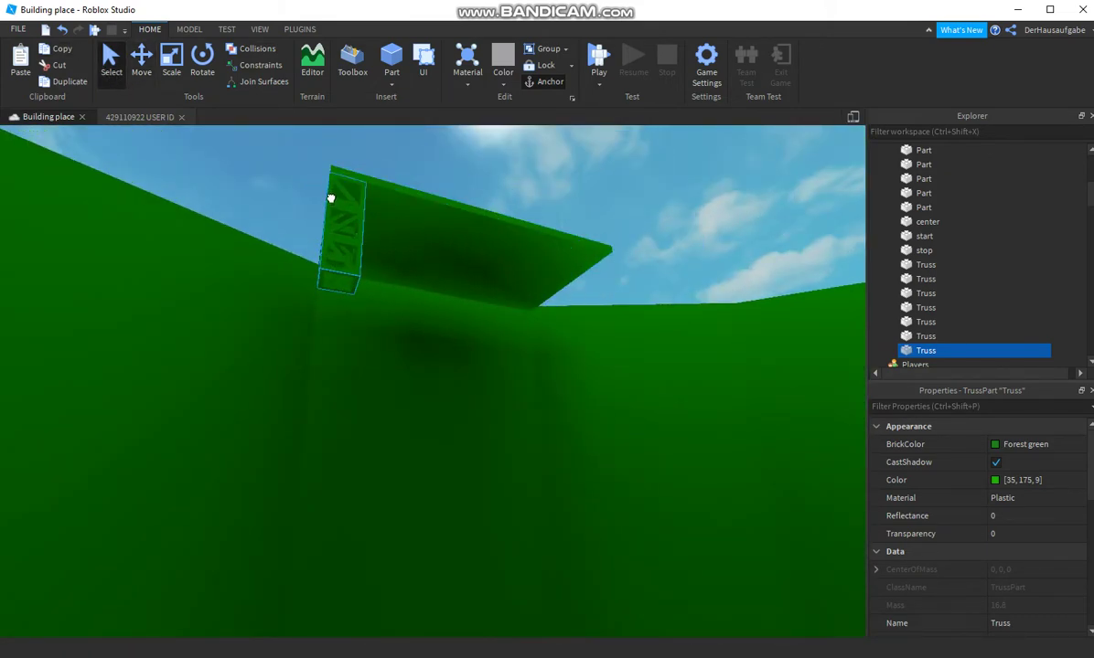
click(140, 65)
drag(396, 248, 437, 258)
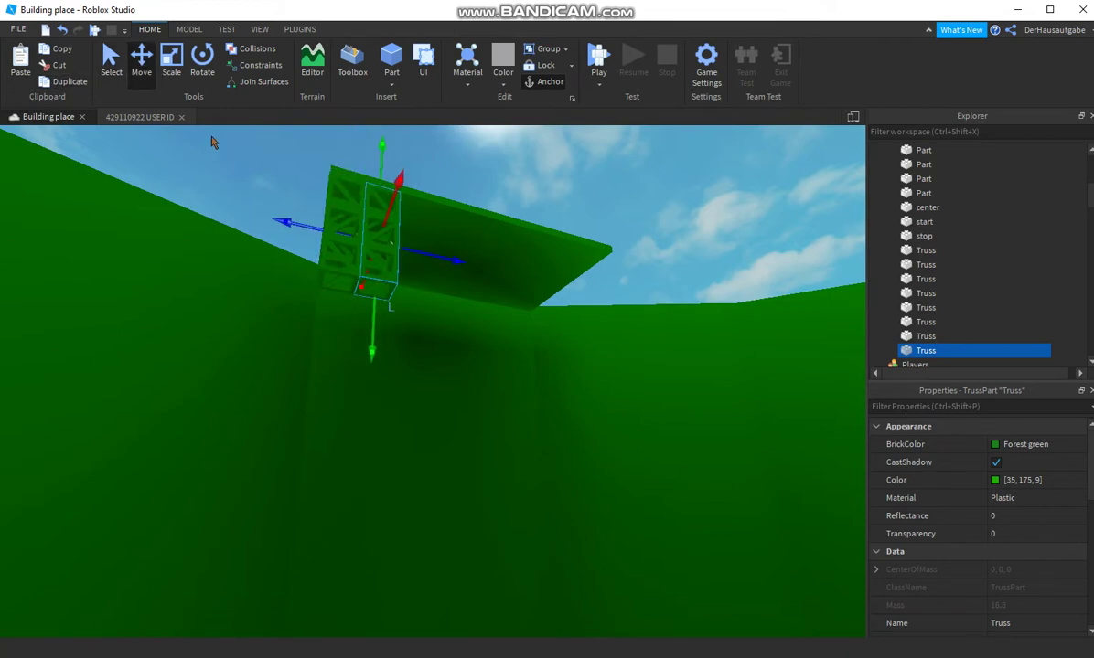
Extend both trusses under the top platform downward to form a long climbable ladder.
click(172, 68)
drag(372, 320, 384, 494)
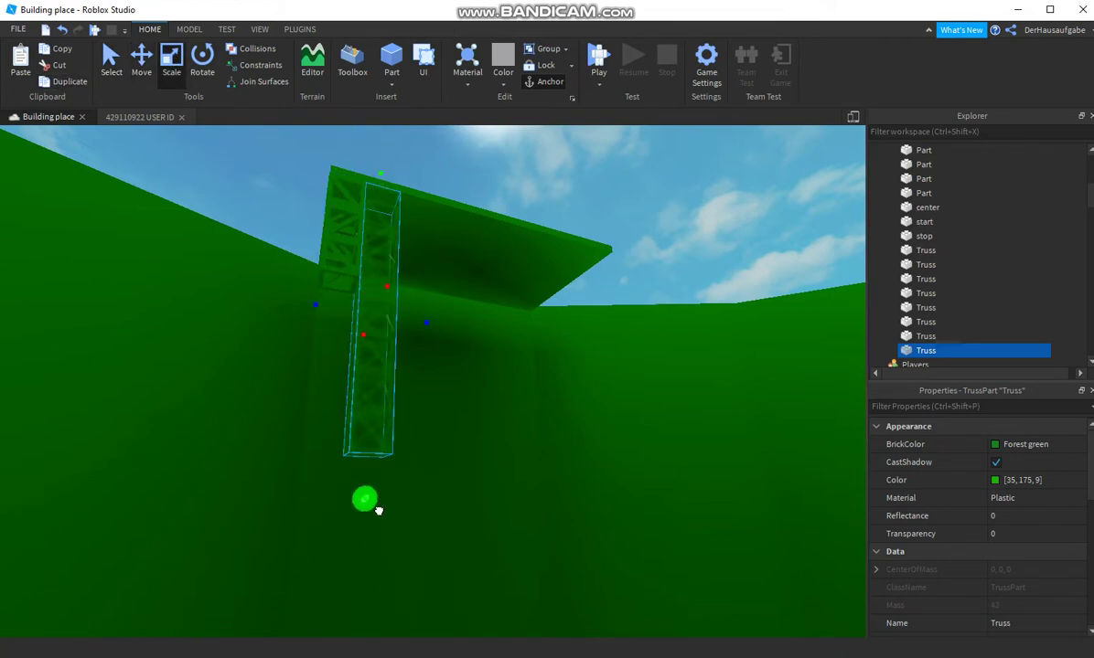
click(344, 263)
drag(343, 334, 340, 452)
click(210, 168)
right_drag(320, 212, 322, 212)
scroll(466, 303, down, 3)
Duplicate the last floating bar, rotate the copy to follow the wall's curve, and move it toward the long trusses.
click(466, 302)
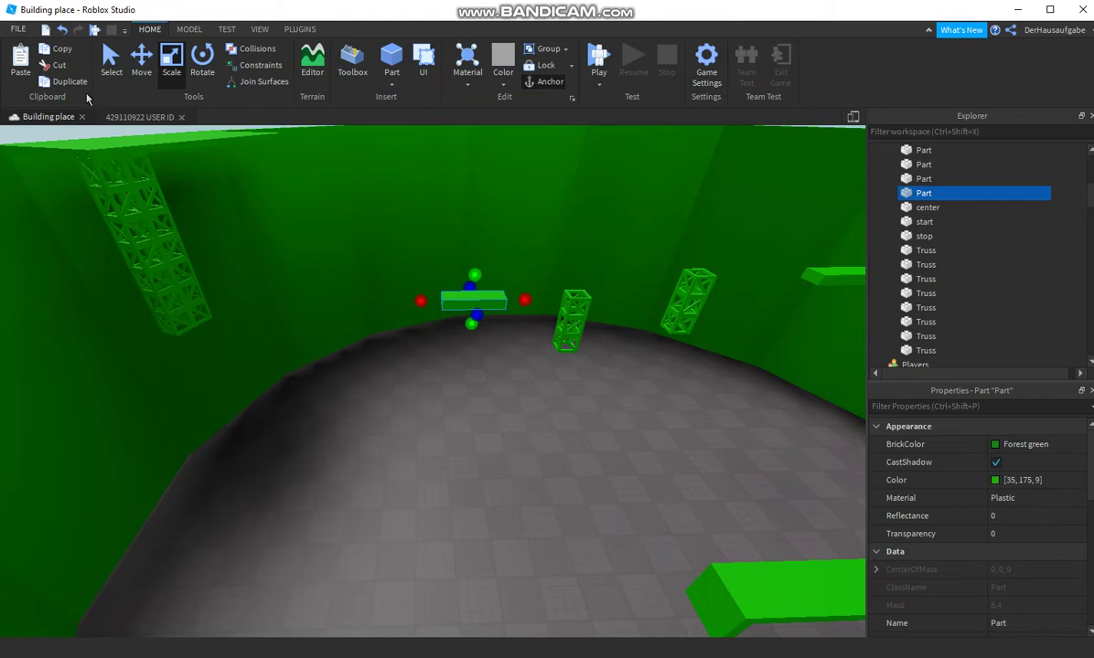
click(81, 82)
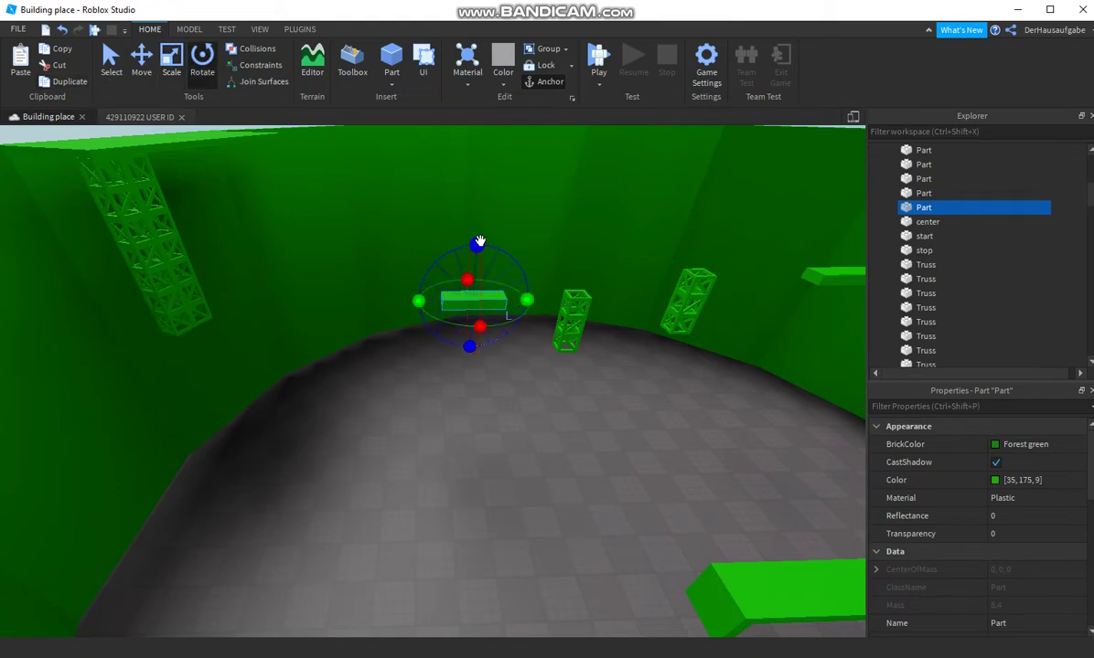
click(139, 64)
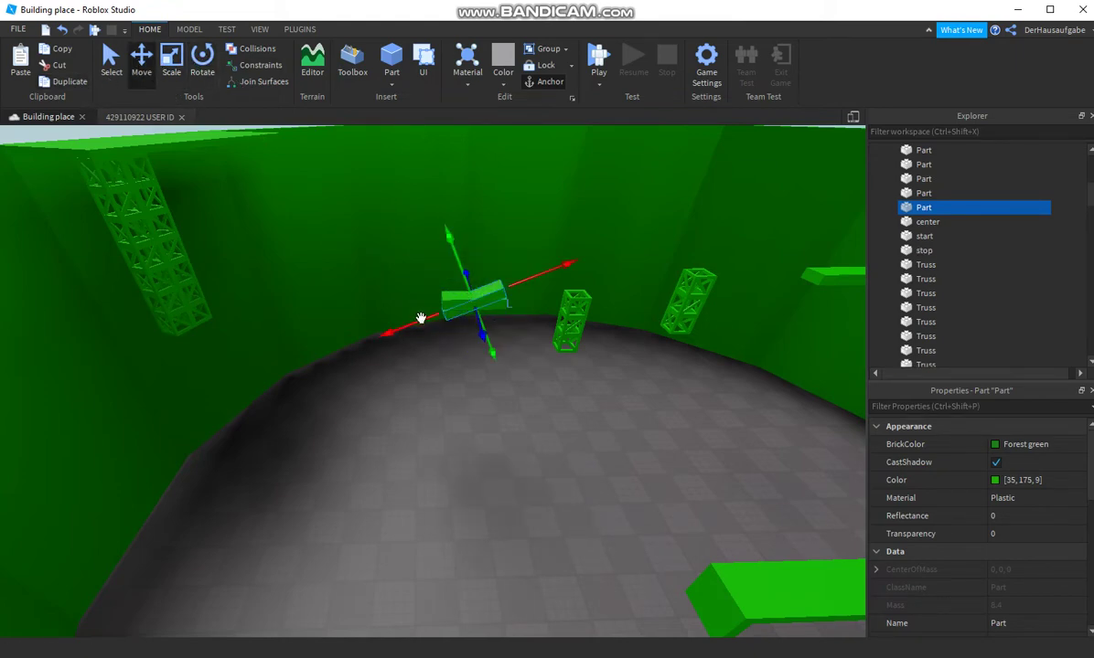
drag(421, 319, 320, 364)
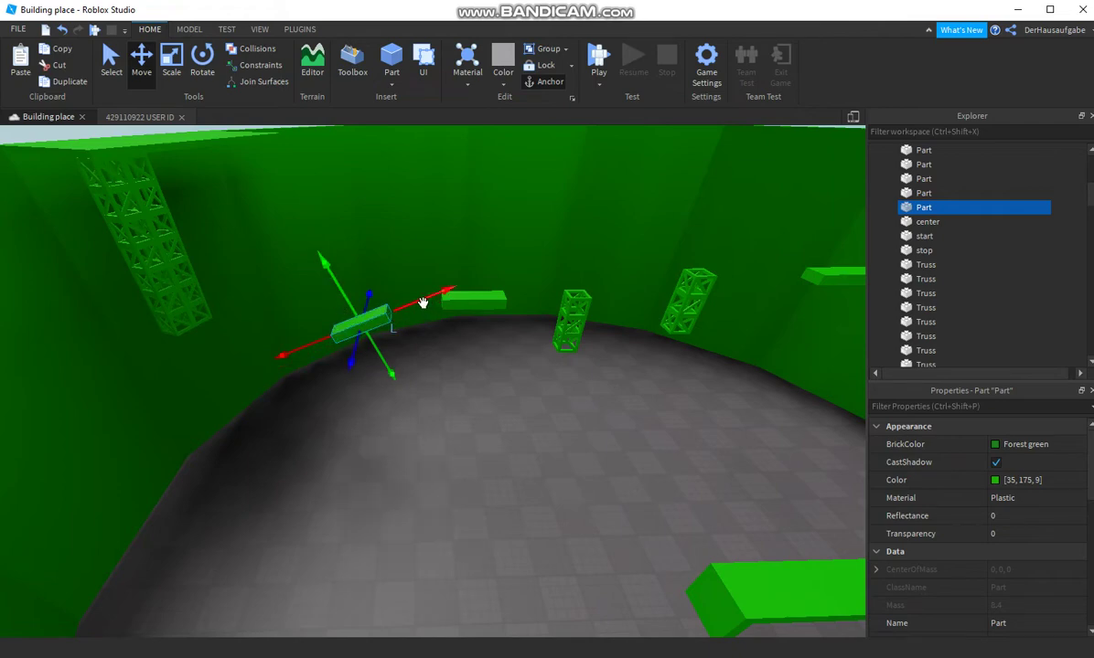
drag(422, 303, 400, 306)
scroll(388, 308, up, 2)
right_drag(386, 305, 352, 287)
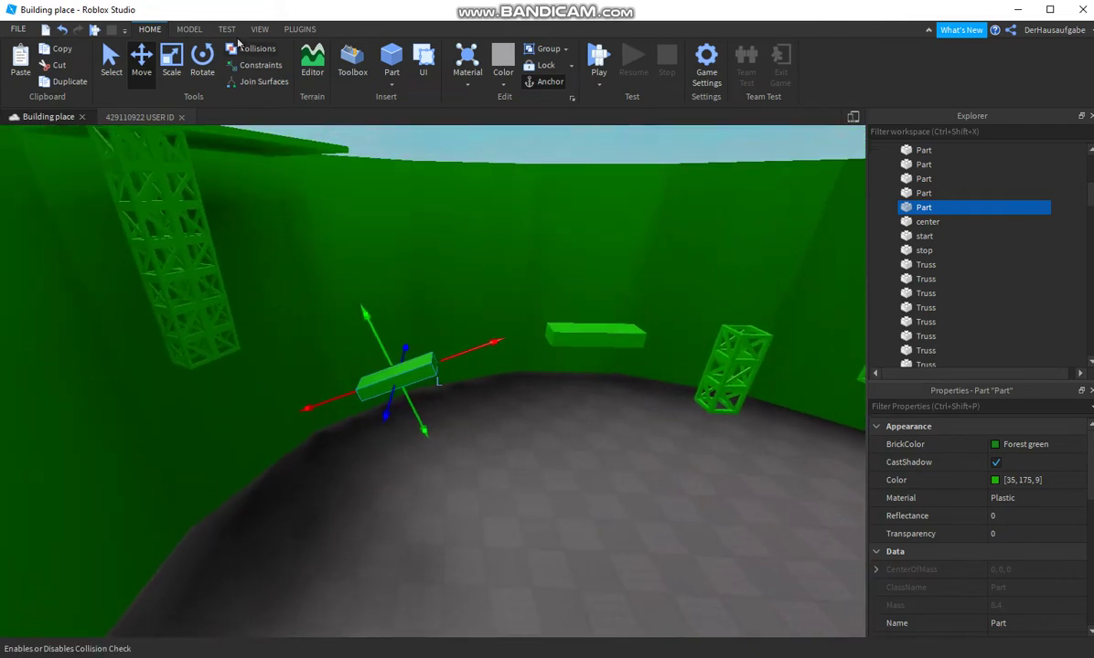
Join the facing ends of the two bars with ResizeAlign using the OuterTouch method.
click(293, 37)
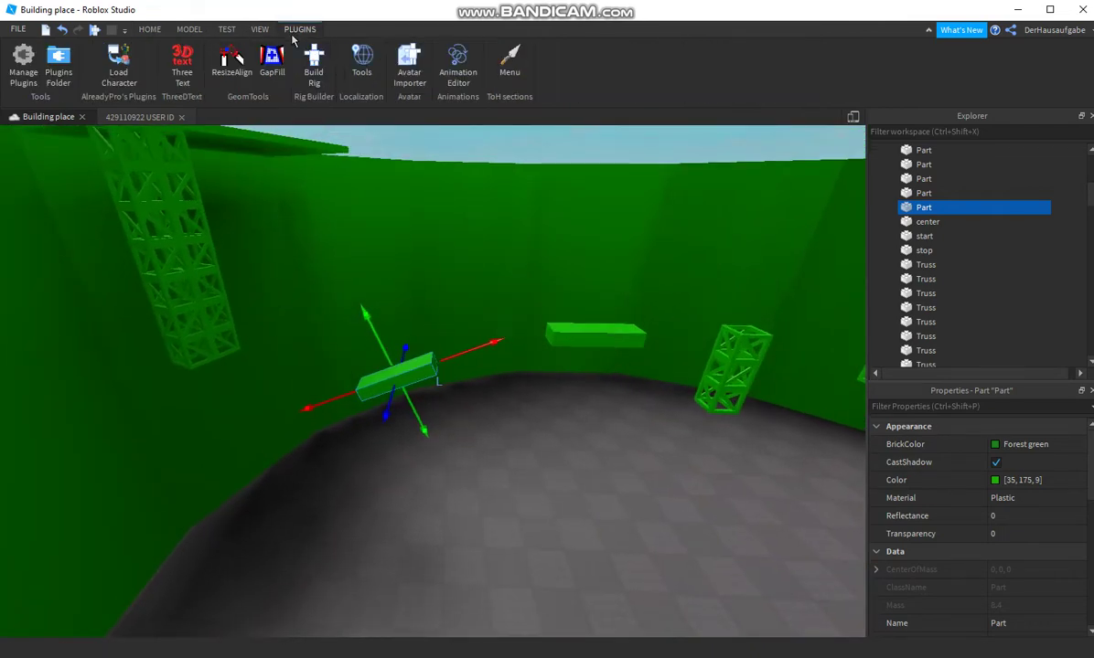
click(245, 64)
click(549, 333)
key(w)
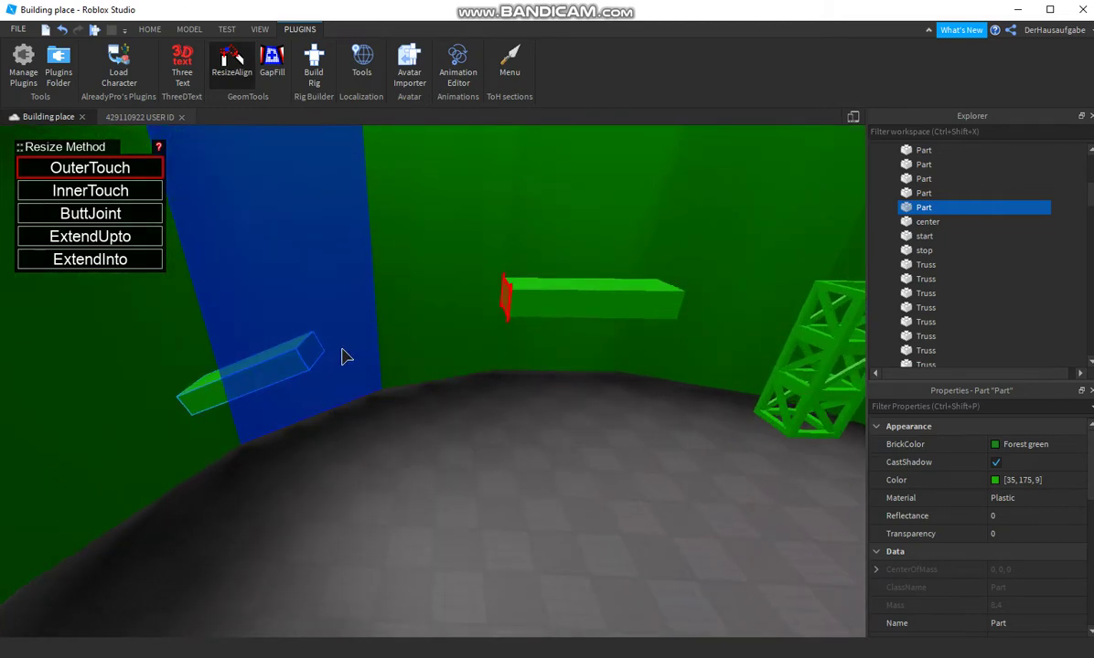
click(317, 349)
scroll(482, 430, down, 3)
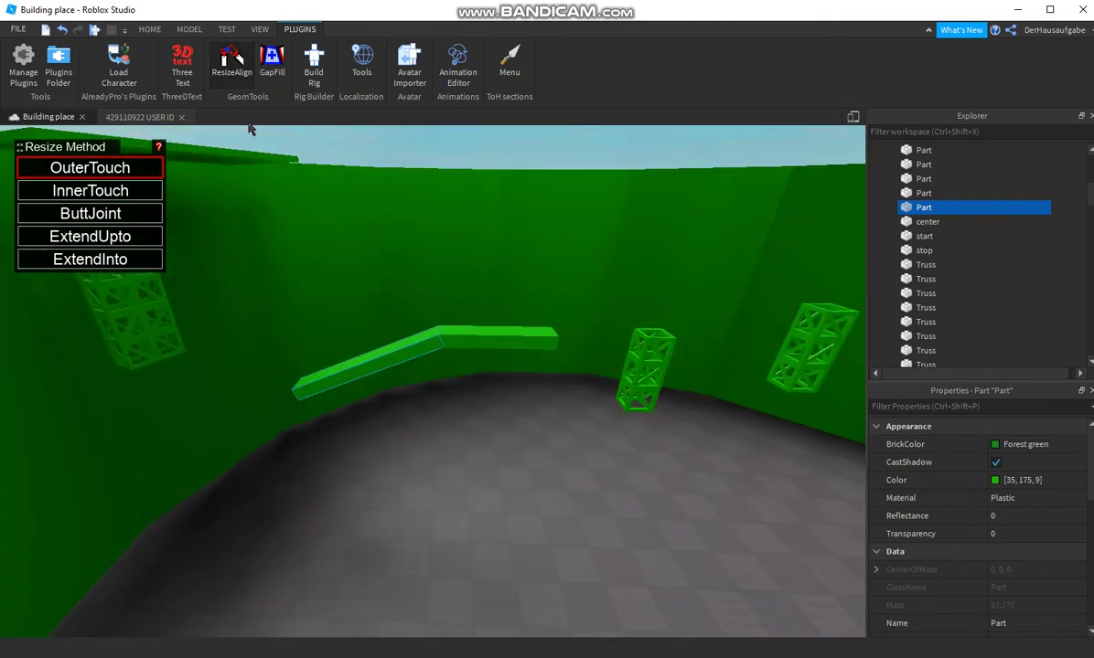
click(241, 75)
Lengthen the angled bar's free end toward the long hanging trusses.
click(499, 569)
key(w)
right_drag(498, 569, 505, 564)
click(655, 369)
right_drag(655, 370, 656, 368)
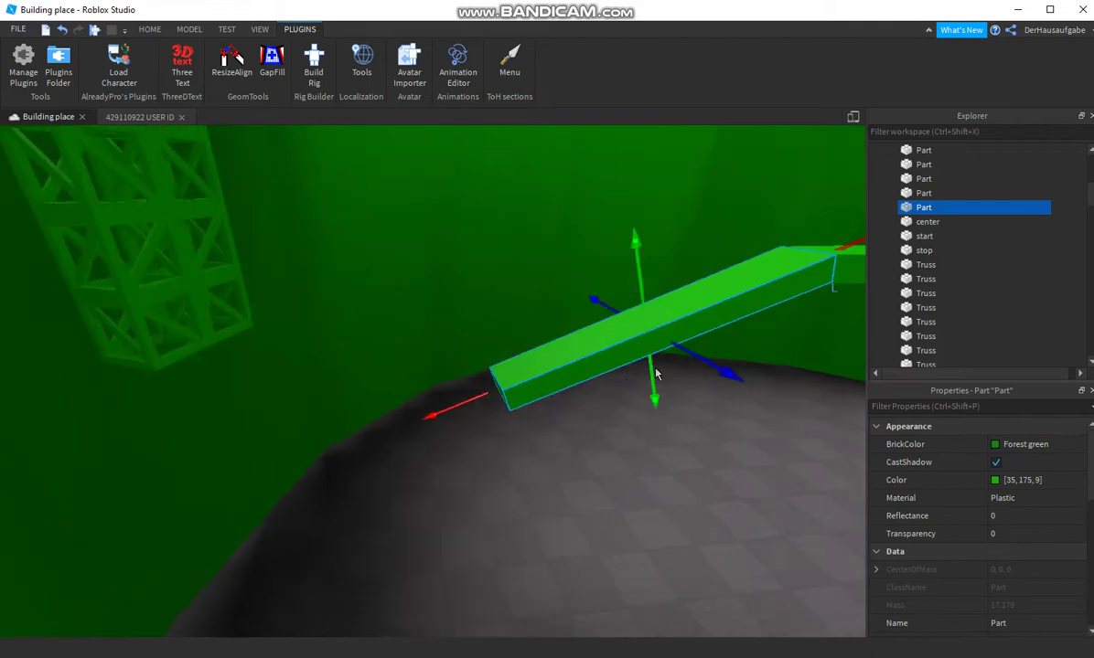
key(s)
right_drag(521, 484, 515, 485)
key(w)
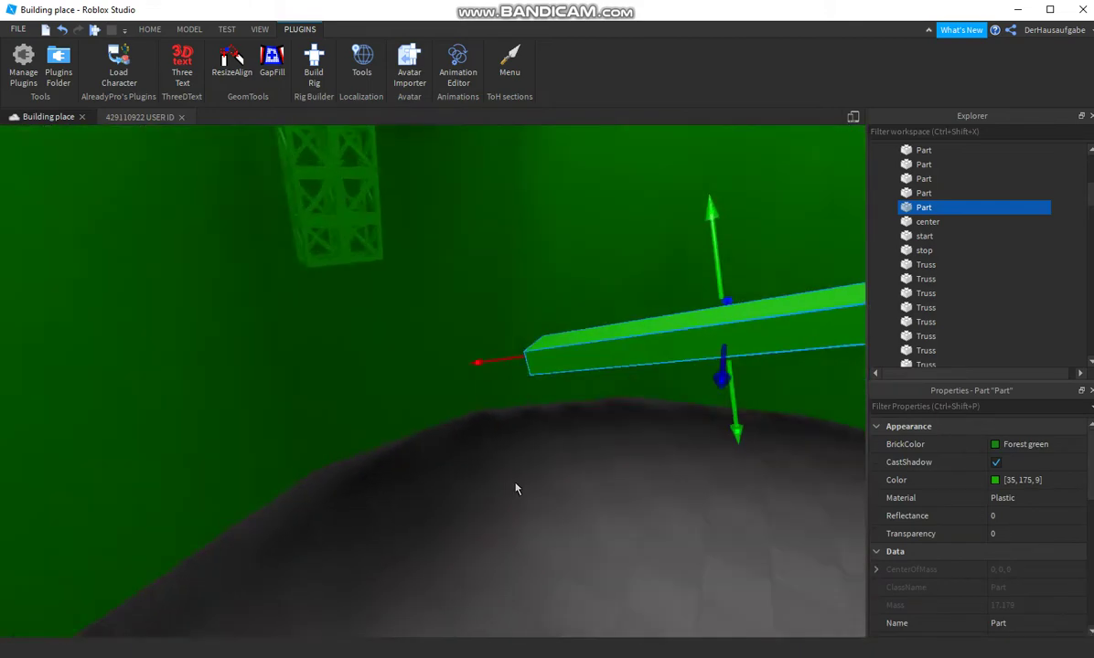
middle_drag(515, 489, 378, 224)
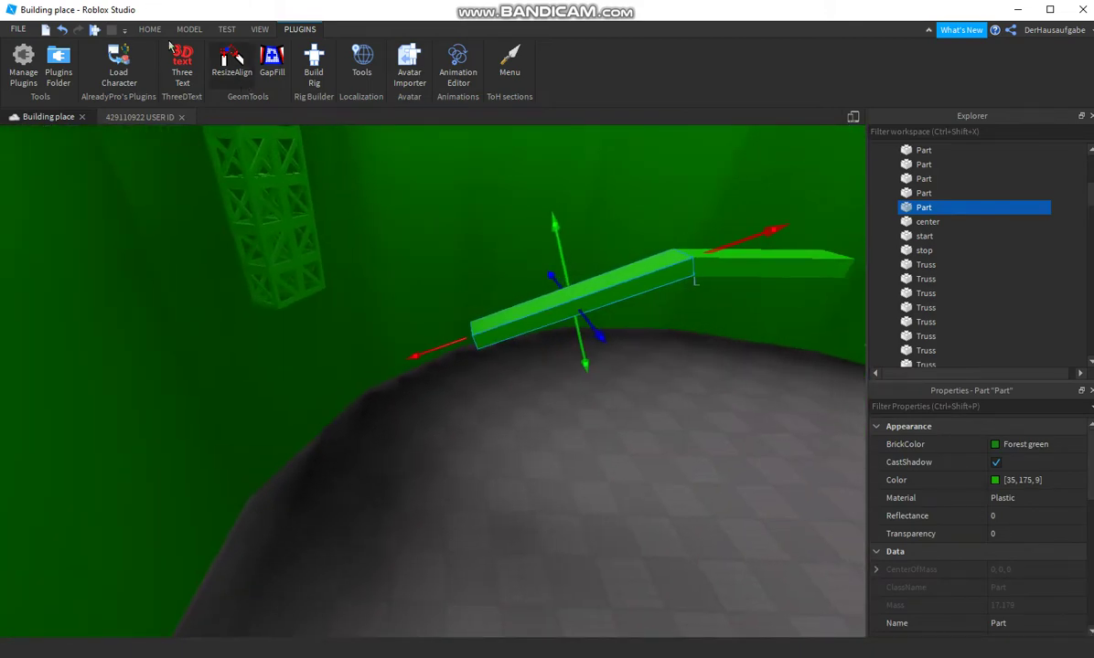
click(149, 29)
click(171, 60)
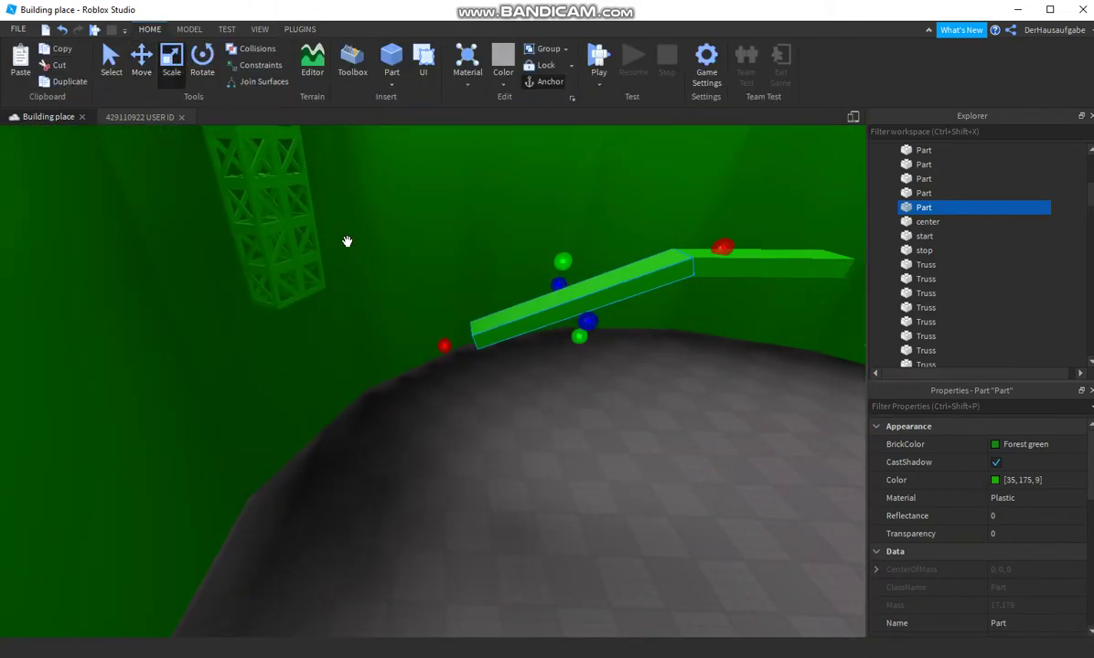
drag(442, 348, 390, 366)
Duplicate the farther floating platform at the start of the course and scale the copy down to a narrower block.
click(561, 511)
right_drag(563, 512, 557, 495)
key(w)
right_drag(482, 361, 479, 354)
click(424, 317)
click(71, 85)
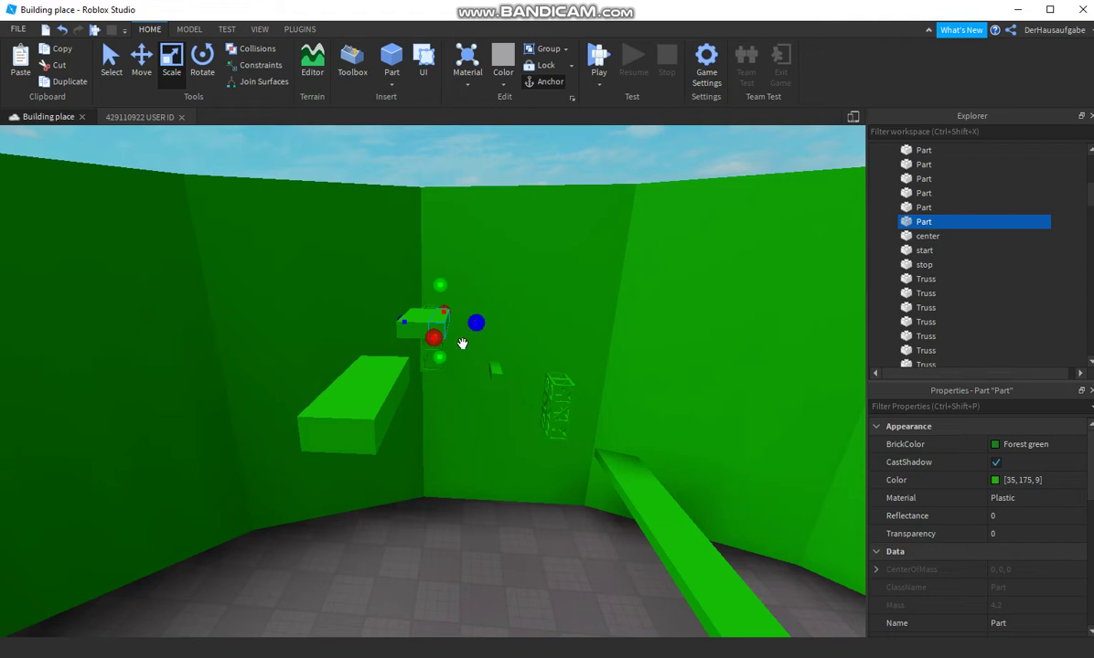
Duplicate the nearer floating platform, narrow the copy, and stretch it downward as a support block.
click(384, 419)
key(f)
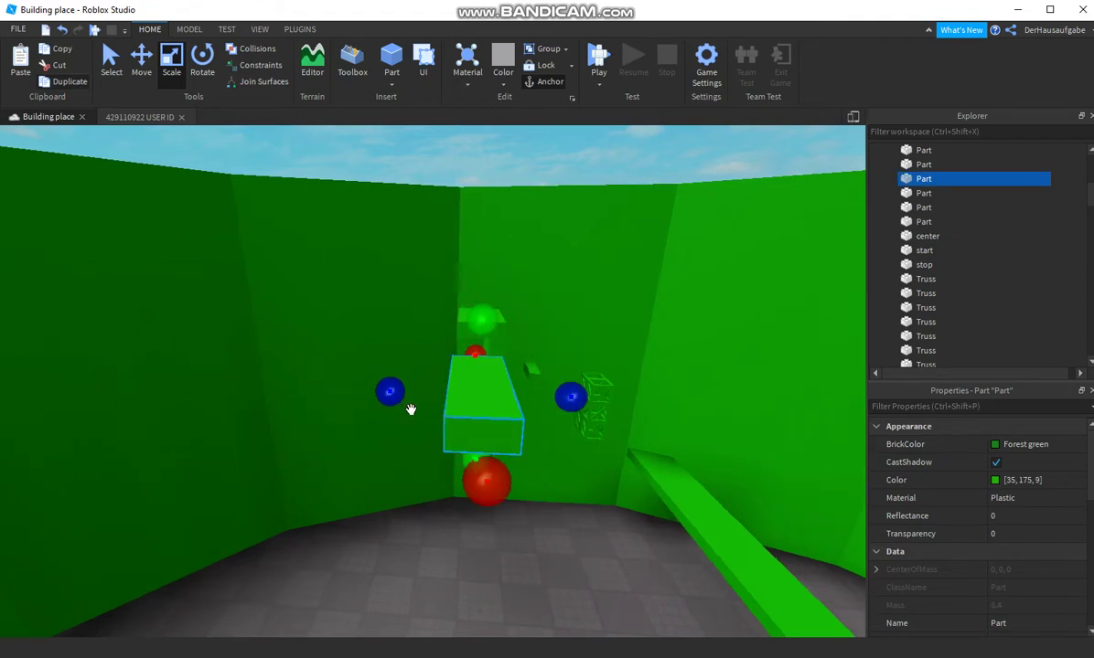
click(411, 409)
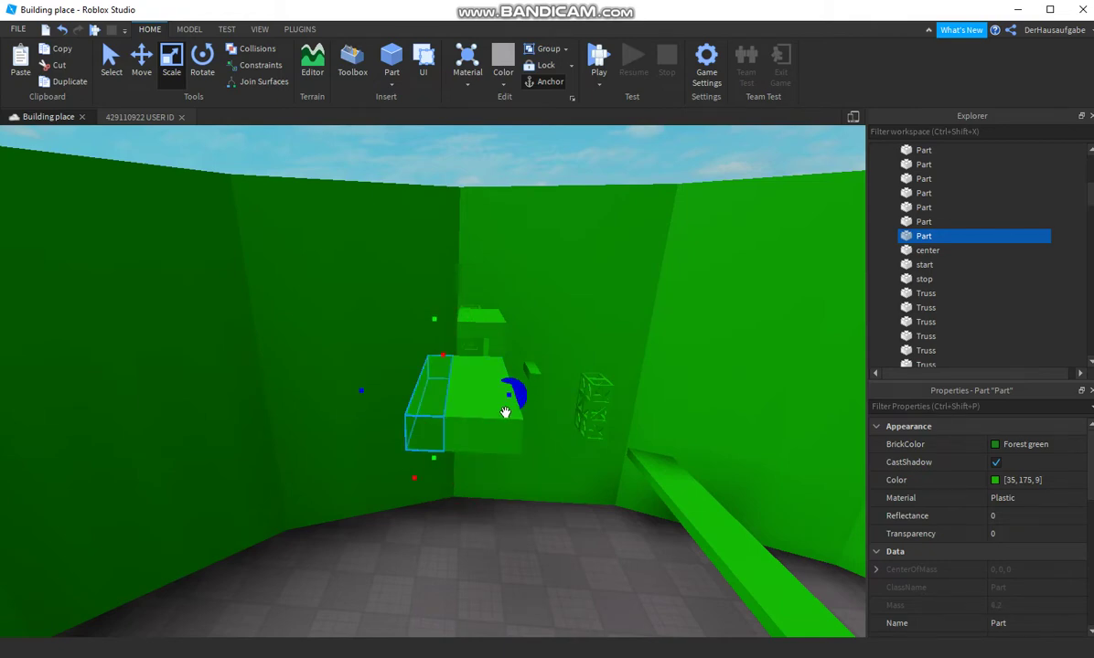
key(f)
drag(440, 471, 447, 563)
Select the spawn location on the start platform and start a playtest of the section.
key(s)
right_drag(473, 496, 546, 480)
click(546, 484)
key(w)
key(w)
key(s)
click(675, 318)
key(f)
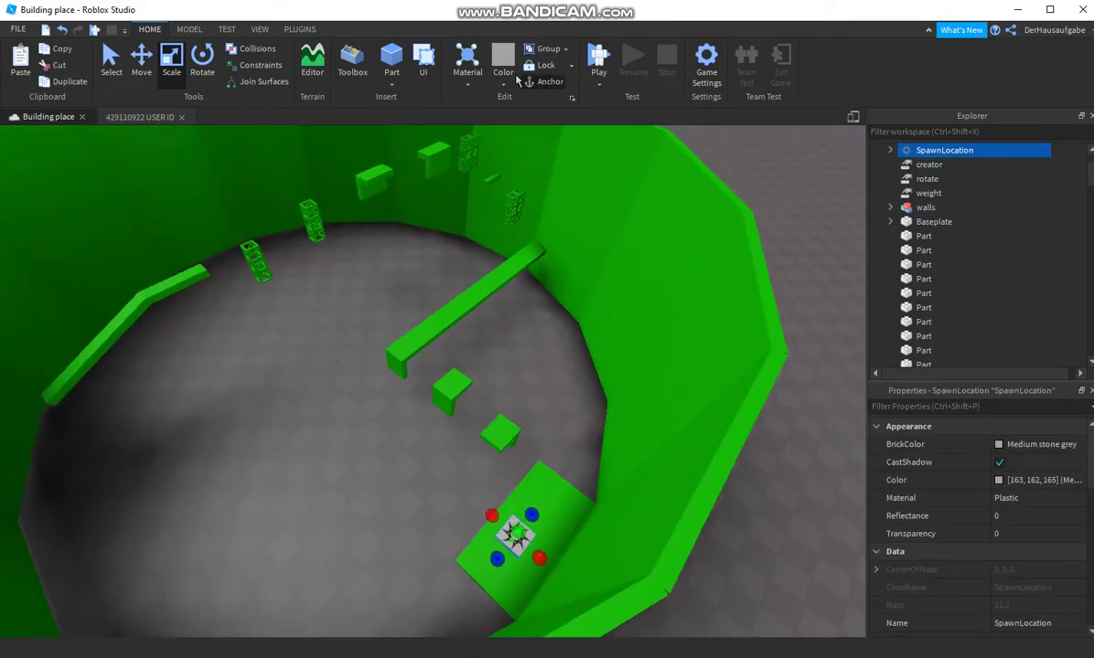
click(601, 56)
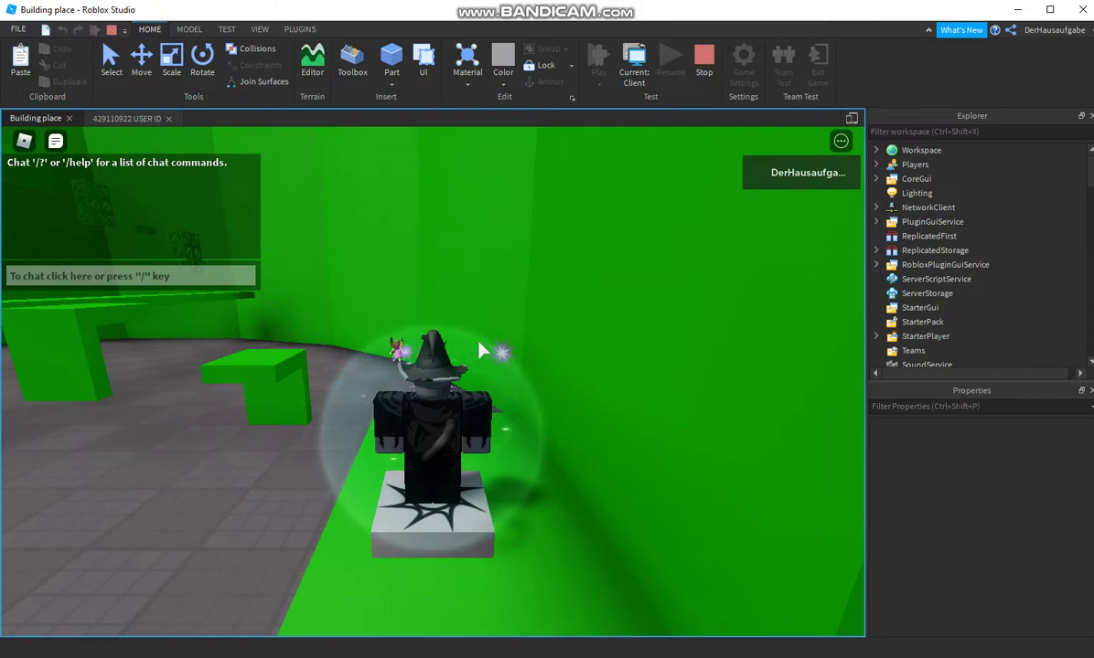
Playtest the opening of the course by jumping over the starting platforms and crossing the long beam toward the first truss.
right_drag(478, 343, 473, 349)
key(w)
key(w)
key(space)
key(space)
key(space)
key(w)
key(shift)
key(space)
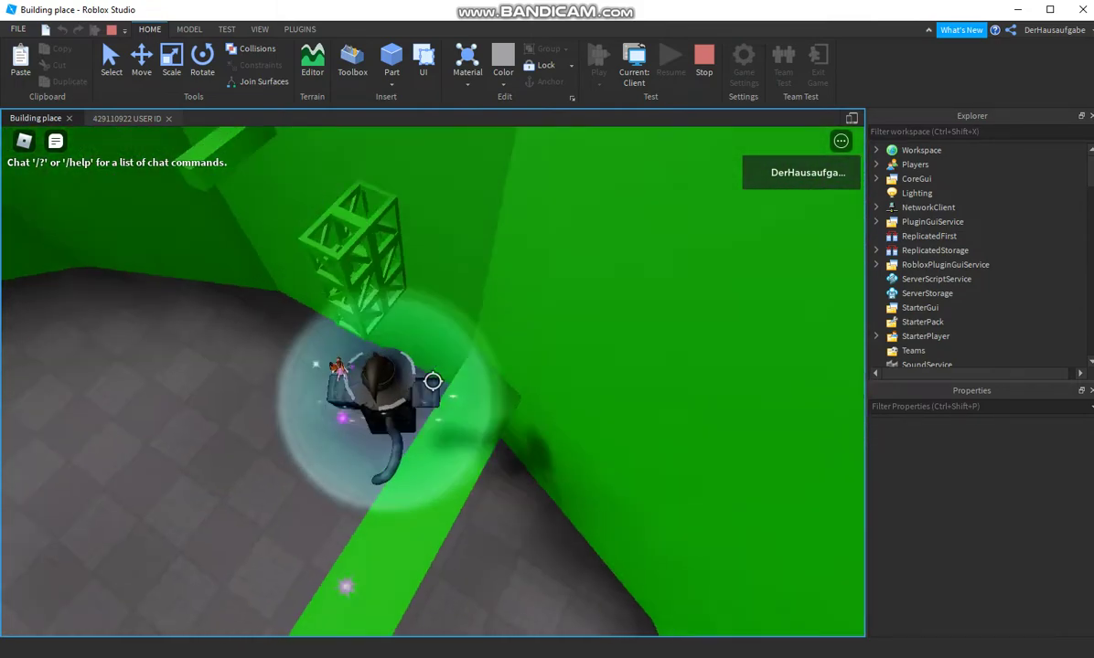
key(w)
key(shift)
key(shift)
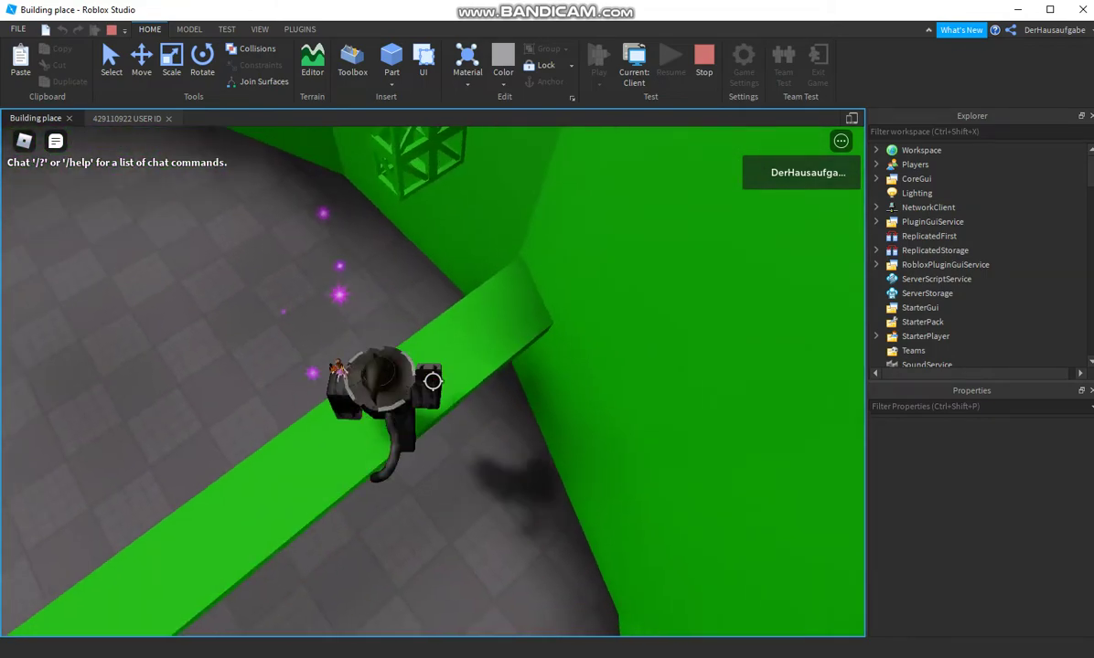
Continue the playtest over the floating platforms, short trusses and bars toward the long hanging trusses.
key(w)
key(space)
key(w)
key(space)
key(space)
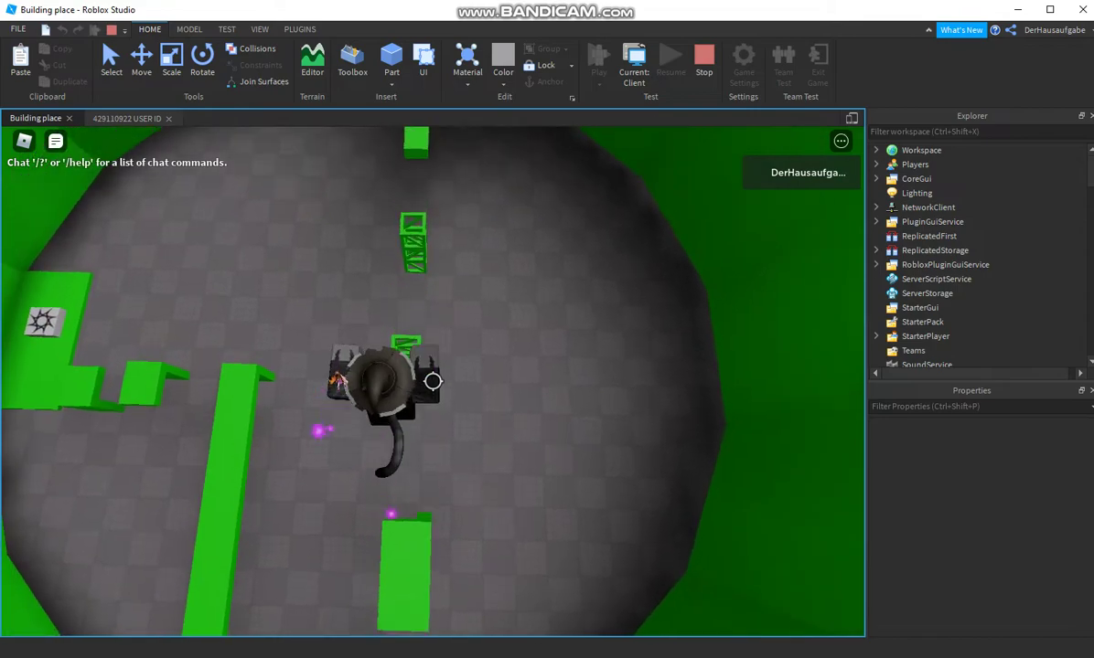
key(w)
key(space)
key(space)
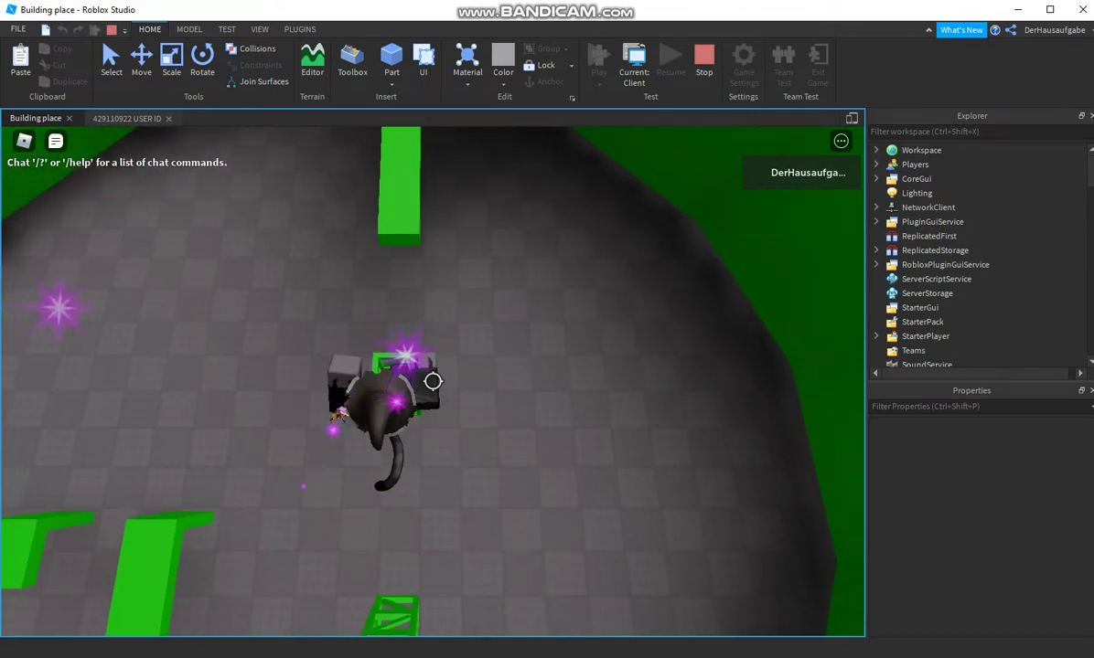
key(w)
key(space)
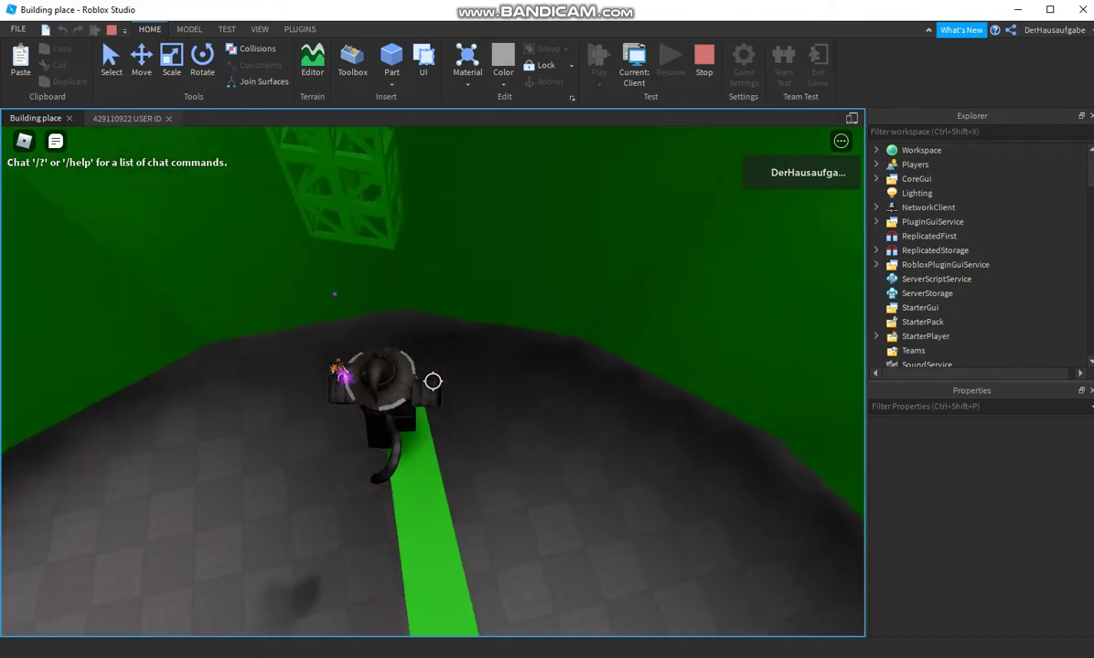
key(w)
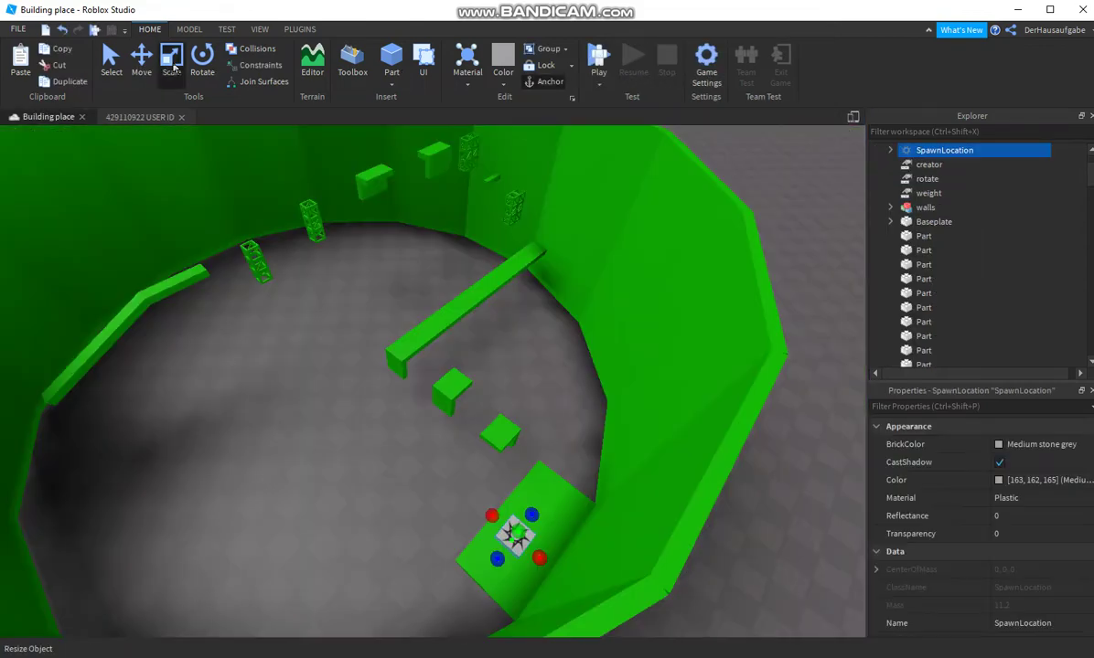
Inspect the lower ends of the long hanging trusses and their gap to the angled bar's free end.
click(174, 69)
key(w)
right_drag(468, 313, 405, 252)
click(440, 288)
key(w)
click(408, 285)
click(406, 265)
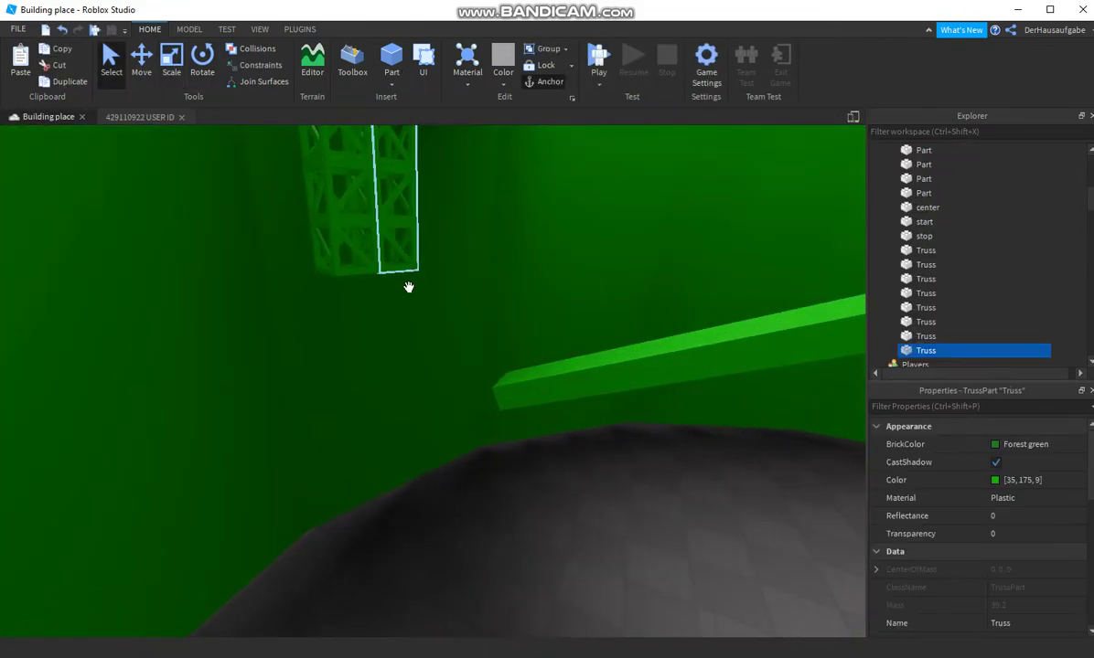
click(348, 236)
scroll(463, 337, down, 10)
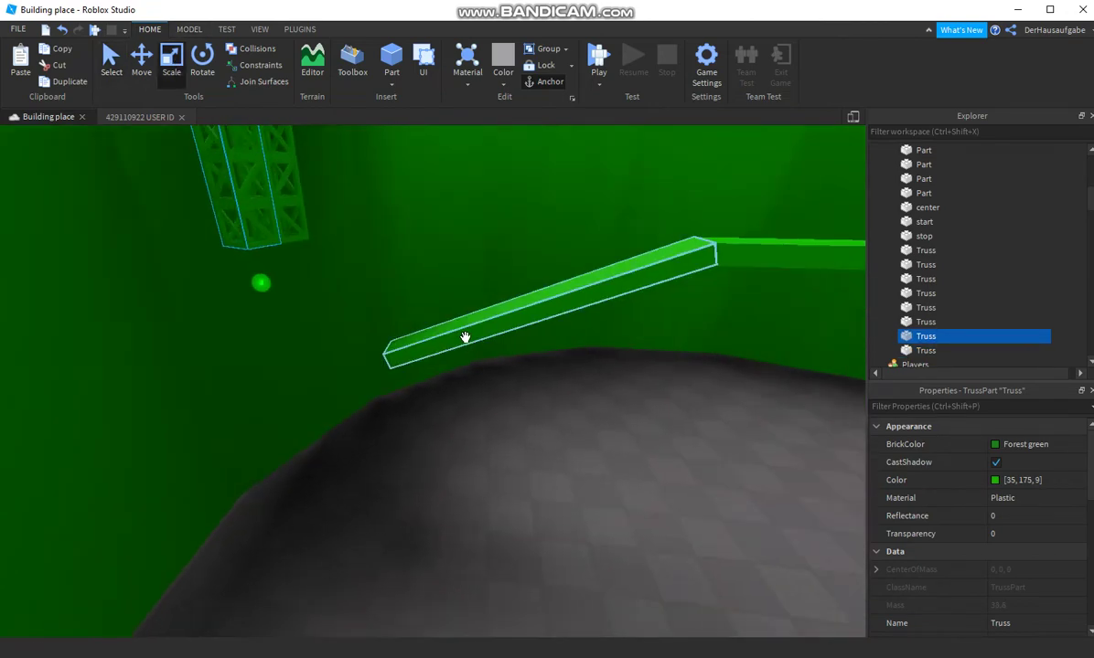
Shorten the flat bar's end facing the short trusses and move both short trusses closer to it.
click(396, 329)
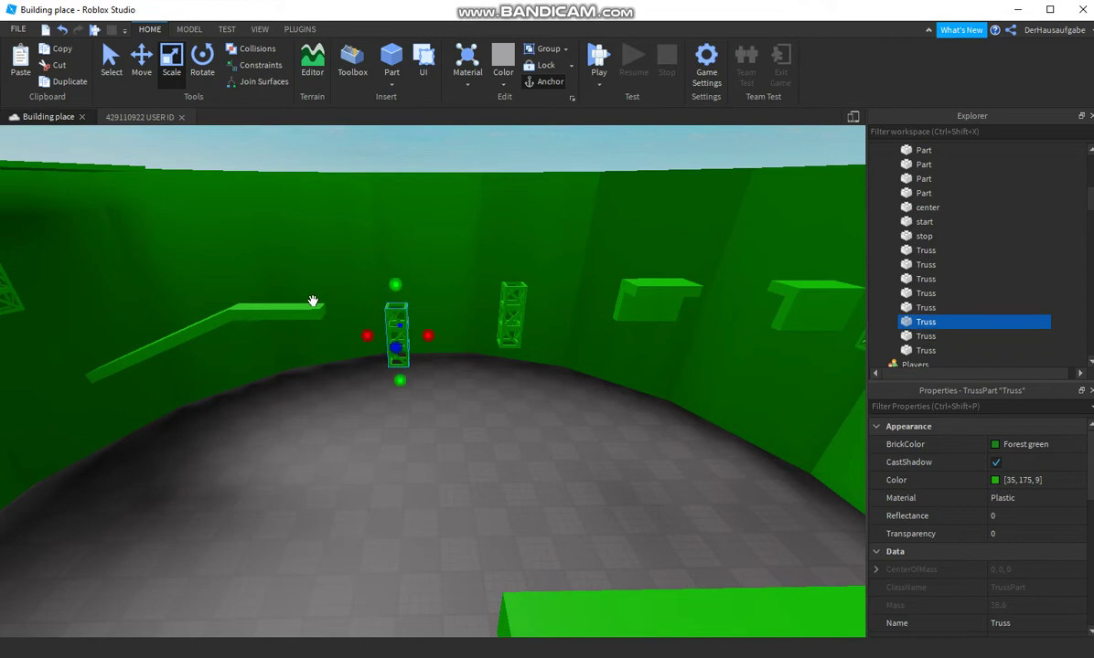
click(339, 316)
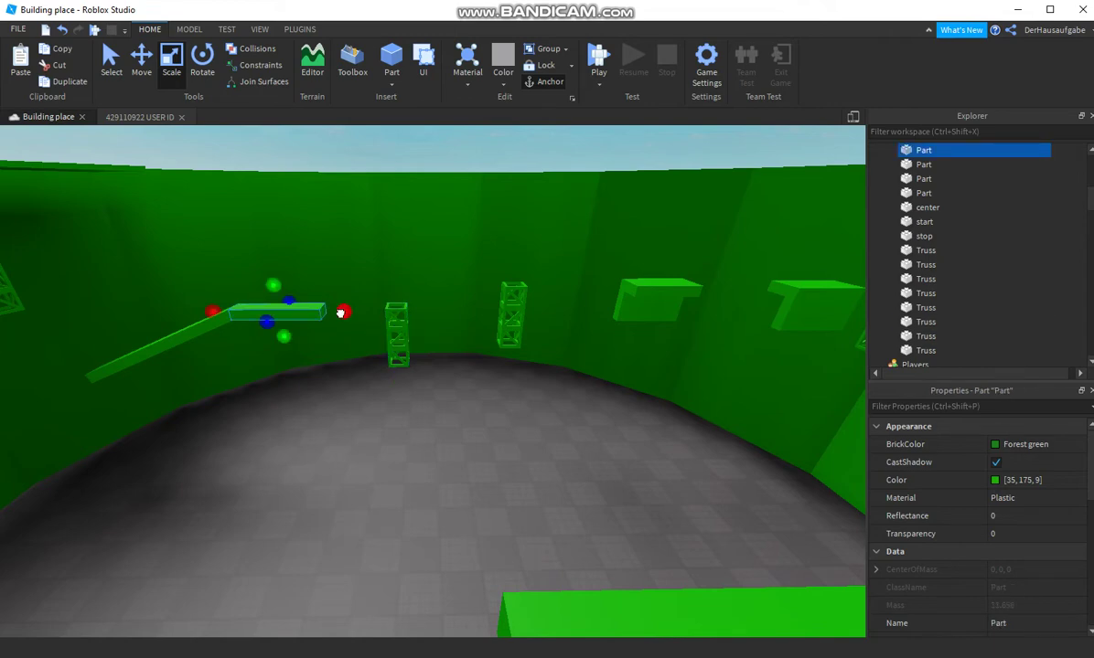
click(146, 76)
click(396, 337)
drag(433, 333, 408, 323)
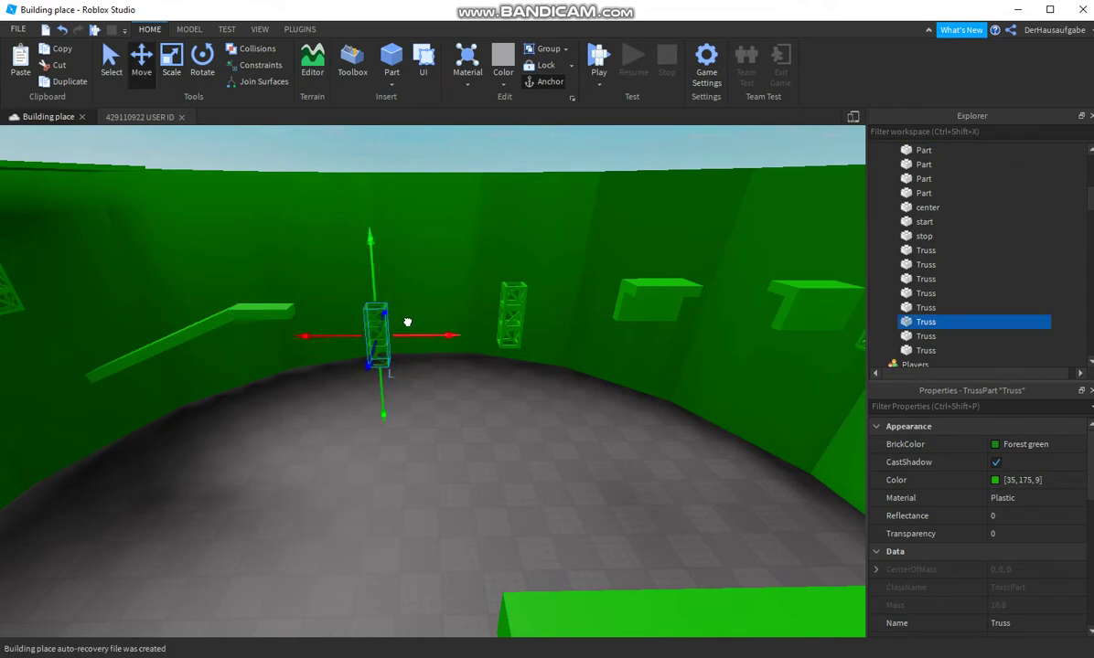
key(d)
click(391, 316)
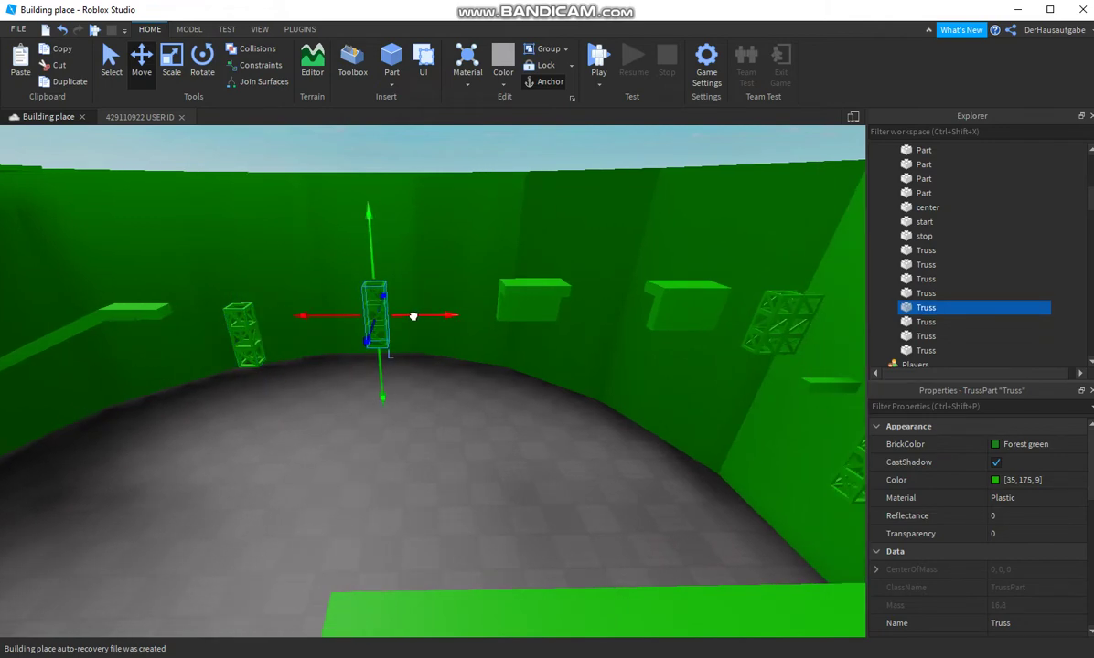
click(457, 490)
right_drag(457, 491, 457, 492)
Duplicate the long beam near the start and scale both pieces into two shorter beams with a gap between them.
click(427, 338)
click(72, 85)
click(171, 64)
right_drag(745, 318, 752, 300)
drag(473, 309, 442, 312)
click(557, 373)
drag(100, 333, 501, 319)
click(470, 477)
Rotate the nearer short beam together with its support block and reposition them beside the starting platforms.
right_drag(470, 477, 467, 478)
right_drag(421, 372, 430, 377)
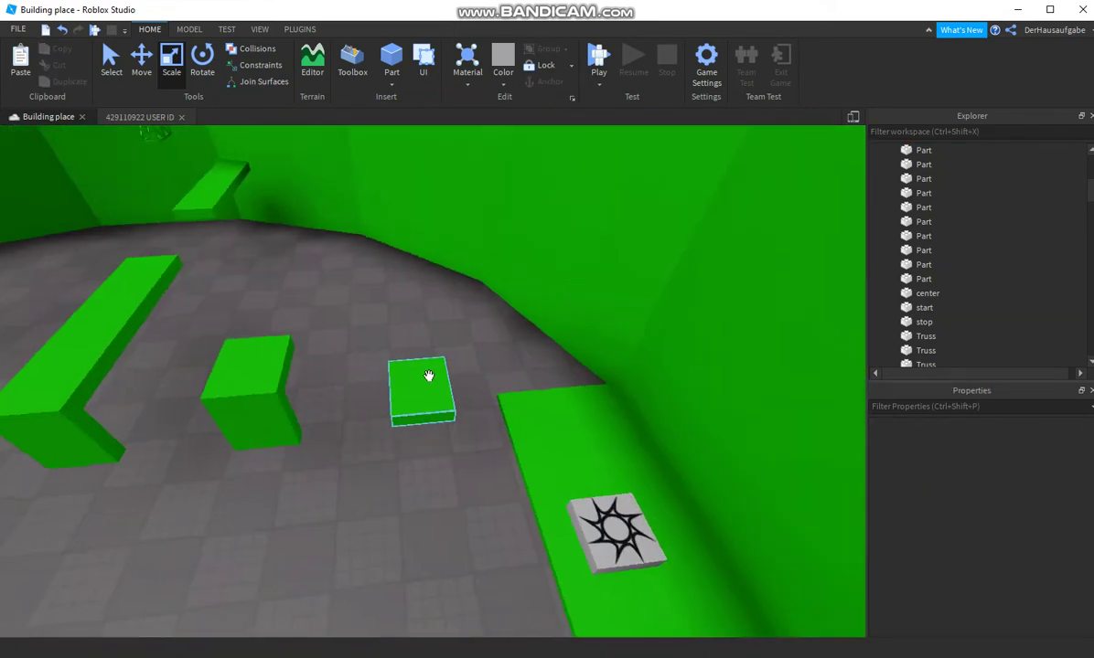
click(443, 395)
right_drag(434, 456, 452, 470)
click(452, 473)
key(a)
click(377, 397)
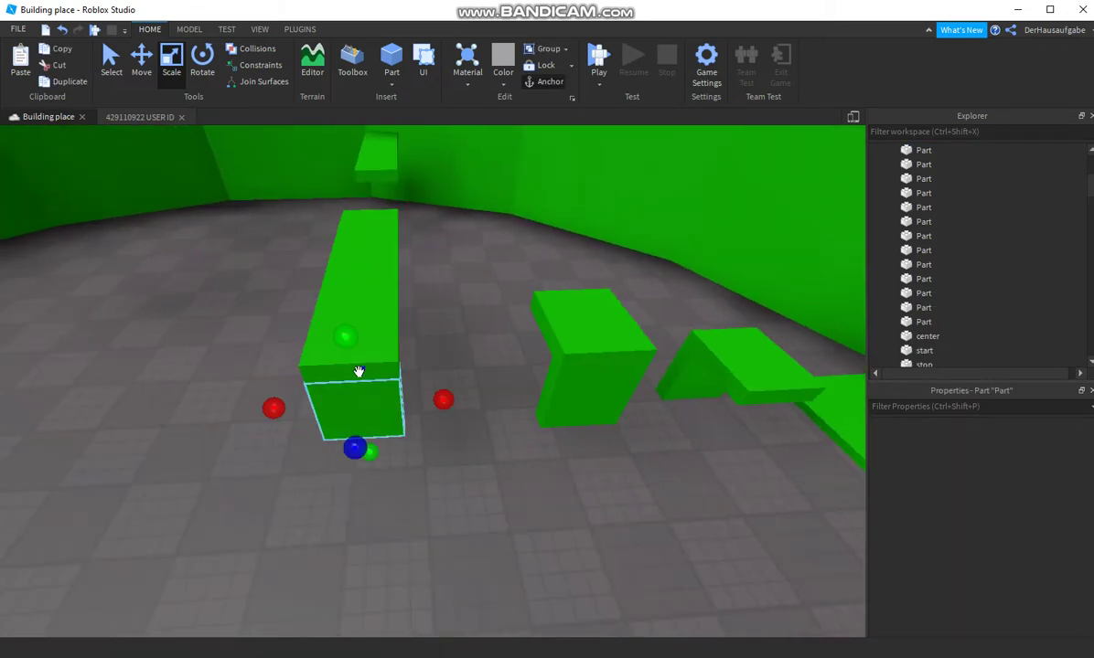
click(387, 271)
click(201, 72)
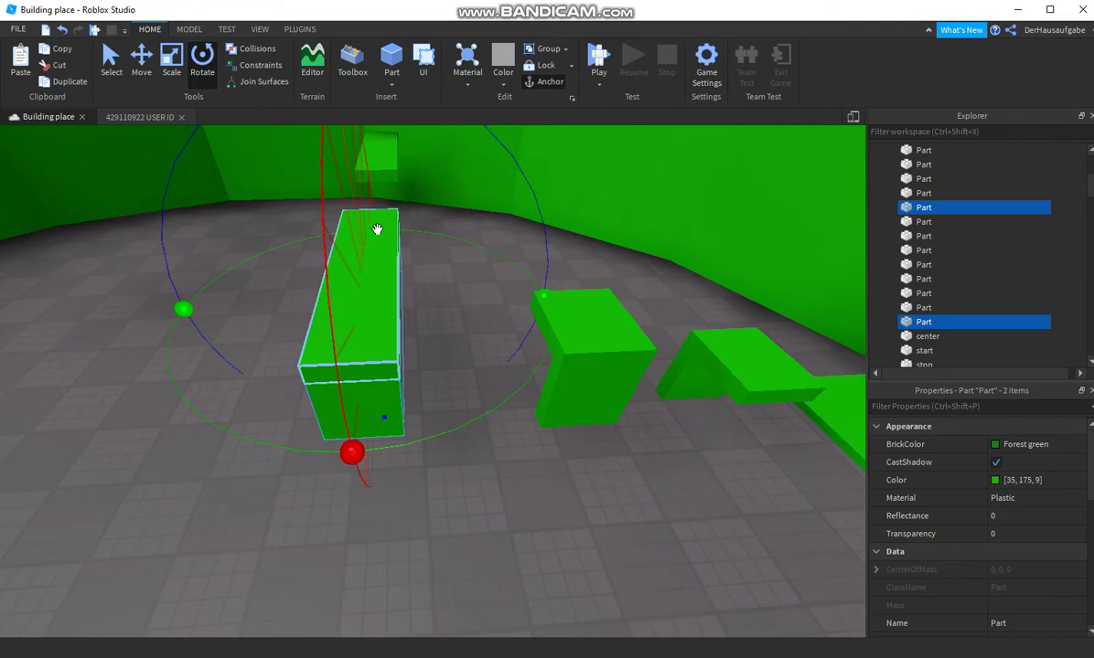
drag(176, 313, 173, 211)
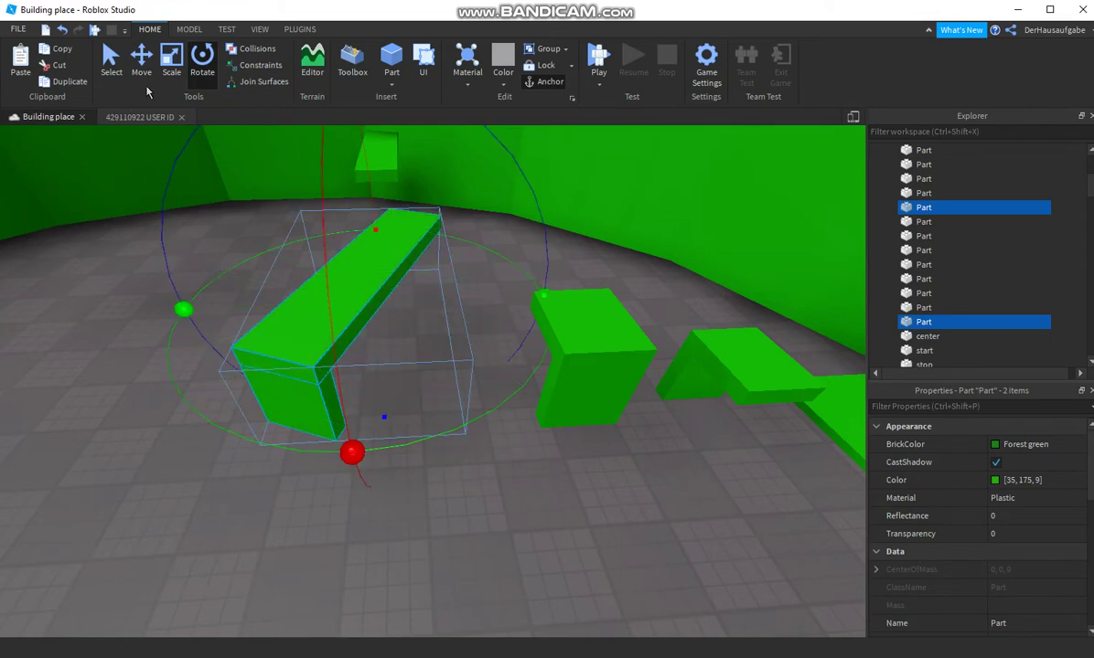
key(ctrl+2)
drag(461, 292, 283, 445)
Move the second starting platform together with its support block toward the rotated beam.
key(d)
drag(290, 491, 462, 343)
drag(387, 341, 341, 344)
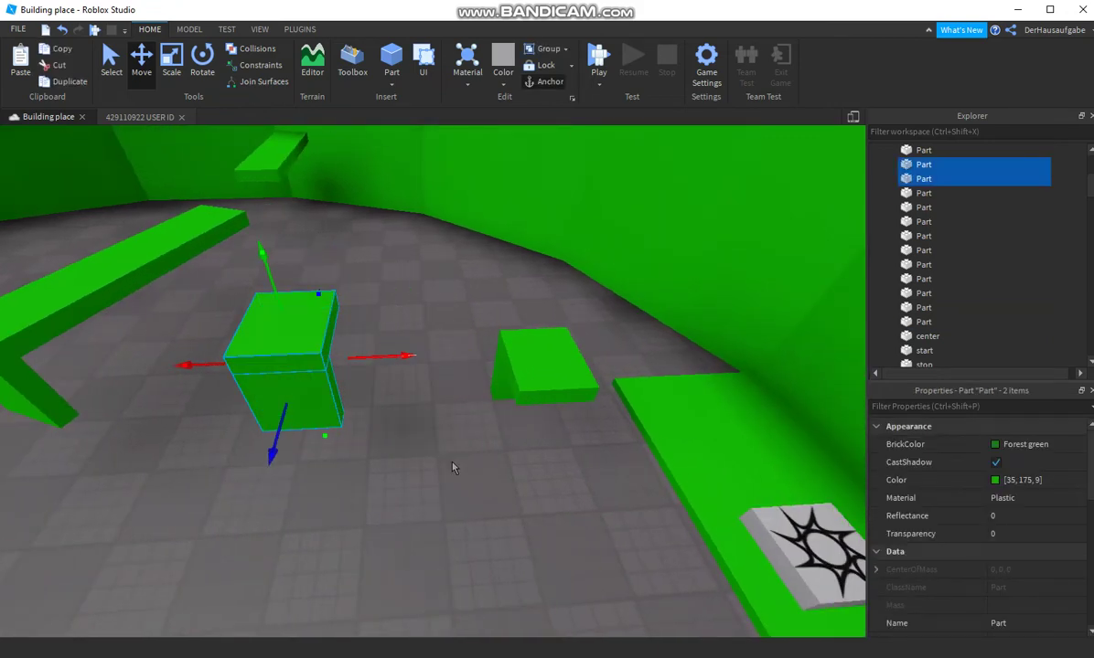
key(s)
key(a)
click(521, 509)
Start another playtest, close the extra document tab and hide the chat window.
key(w)
key(d)
key(d)
right_drag(493, 507, 494, 509)
click(599, 59)
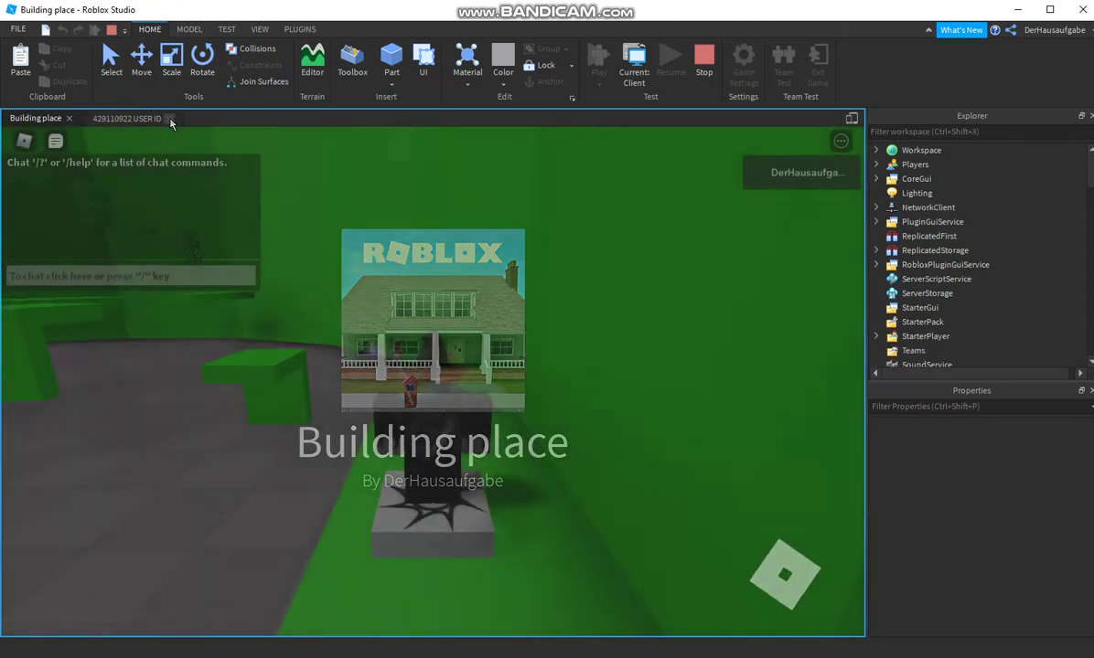
click(168, 118)
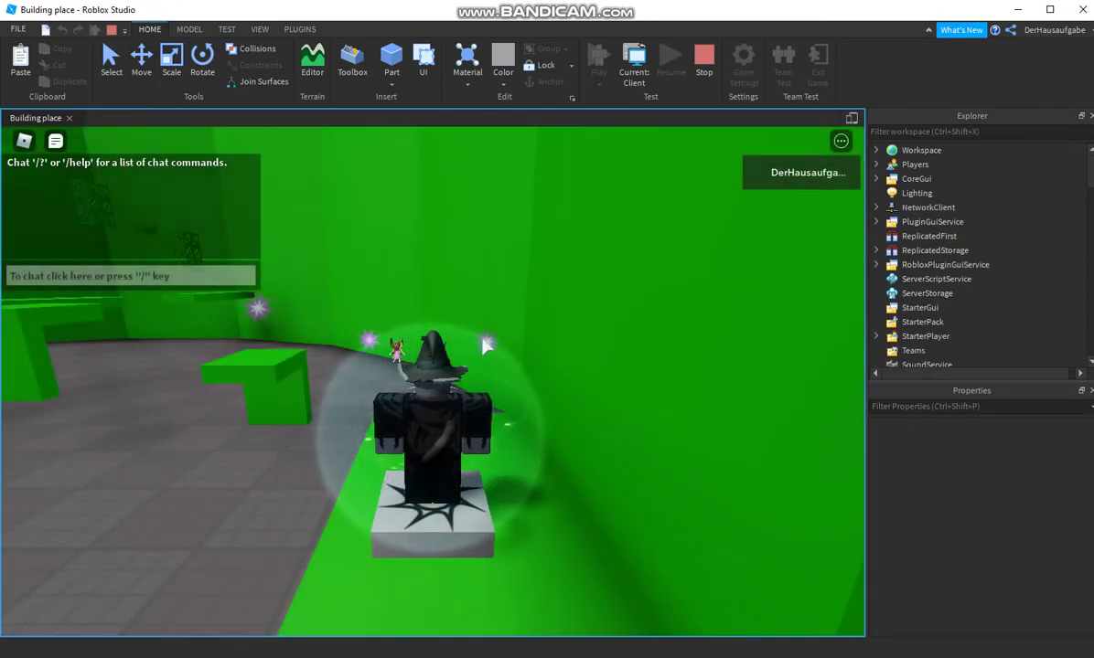
click(62, 143)
Playtest the jumps from the start platform across the repositioned platforms and beam.
right_drag(448, 274, 442, 288)
key(w)
key(w)
key(space)
key(space)
key(space)
key(w)
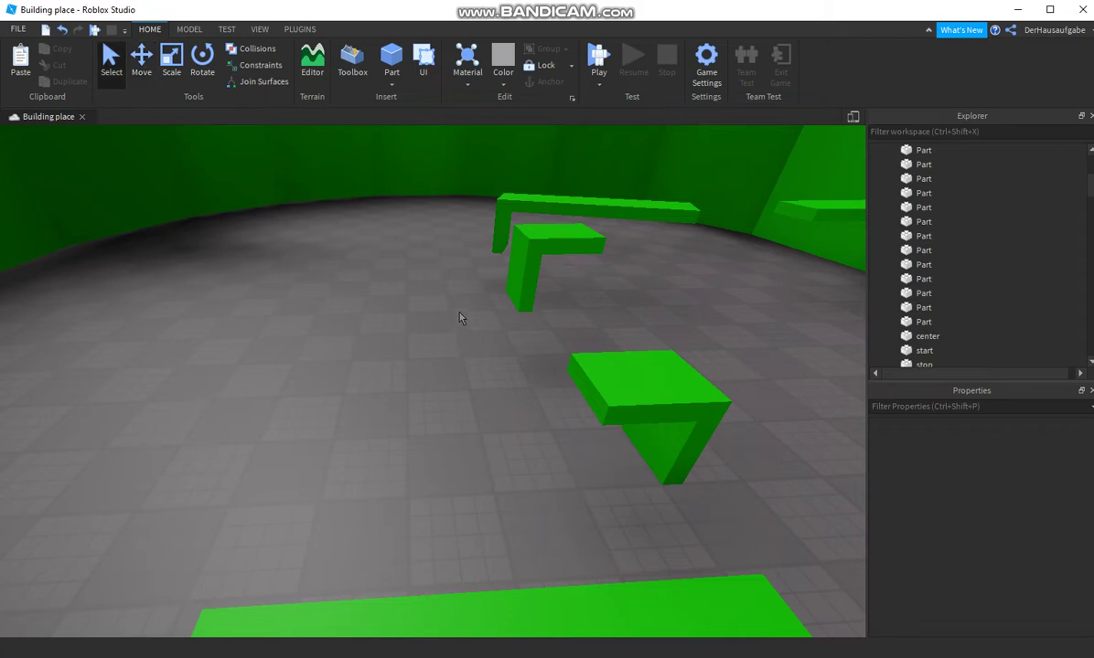
Scale both short trusses down from their upper ends to two segments each.
key(w)
right_drag(459, 313, 459, 317)
key(s)
click(399, 311)
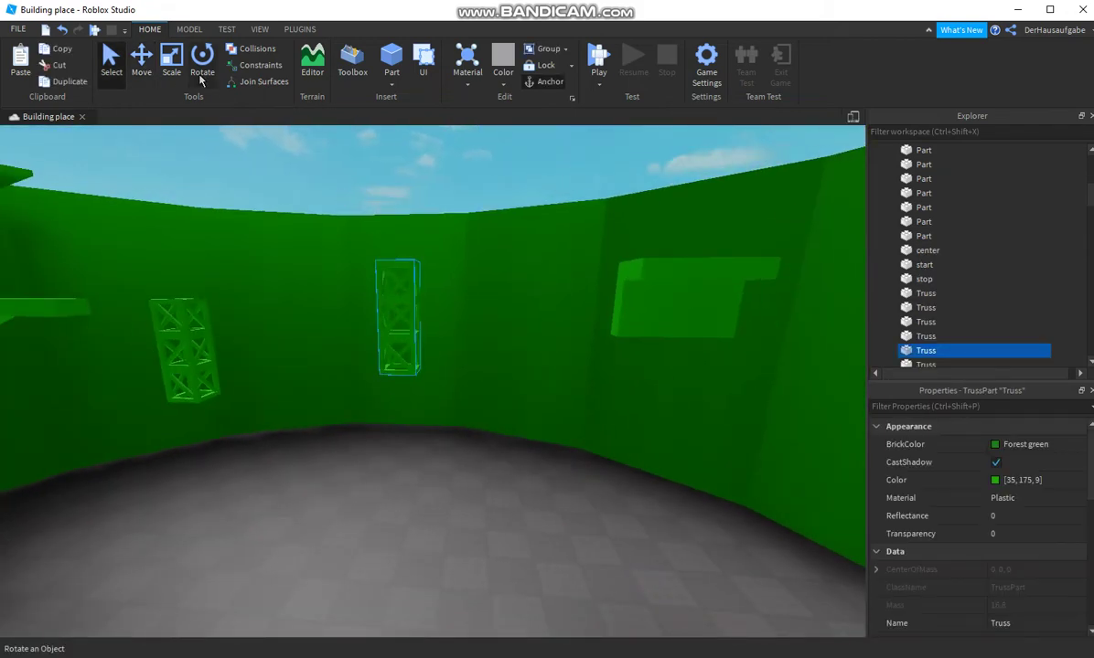
drag(403, 252, 403, 257)
right_drag(366, 315, 367, 315)
click(372, 311)
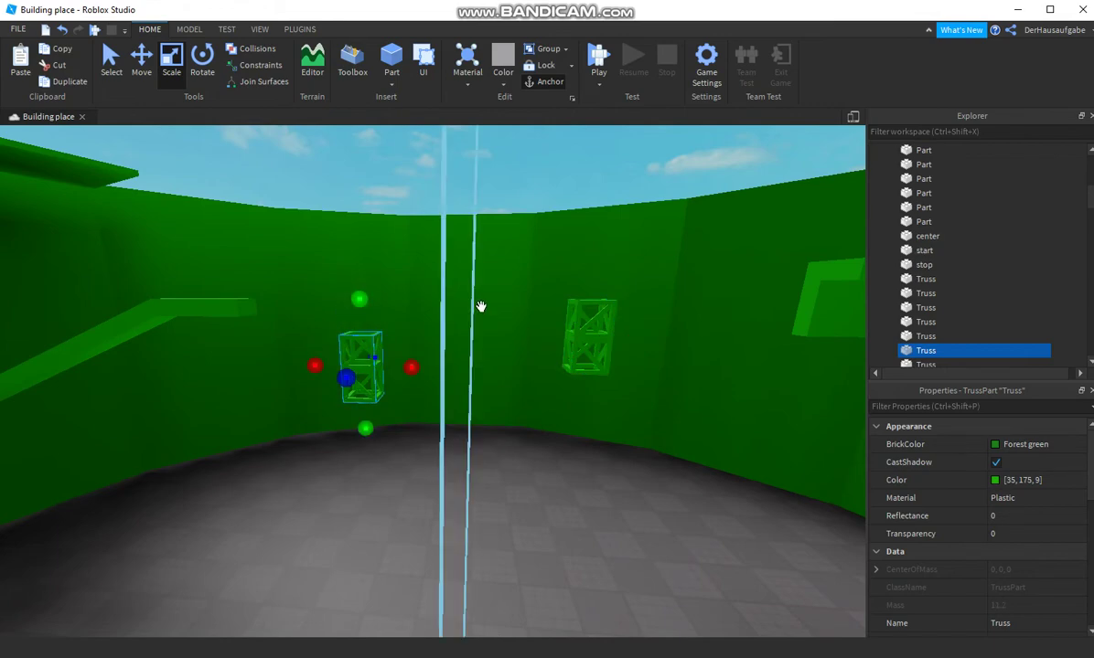
right_drag(481, 308, 482, 308)
Start a Play Here test at the floating platforms and jump from the first one toward the next.
click(604, 590)
right_drag(608, 595, 611, 602)
key(w)
right_drag(627, 295, 628, 298)
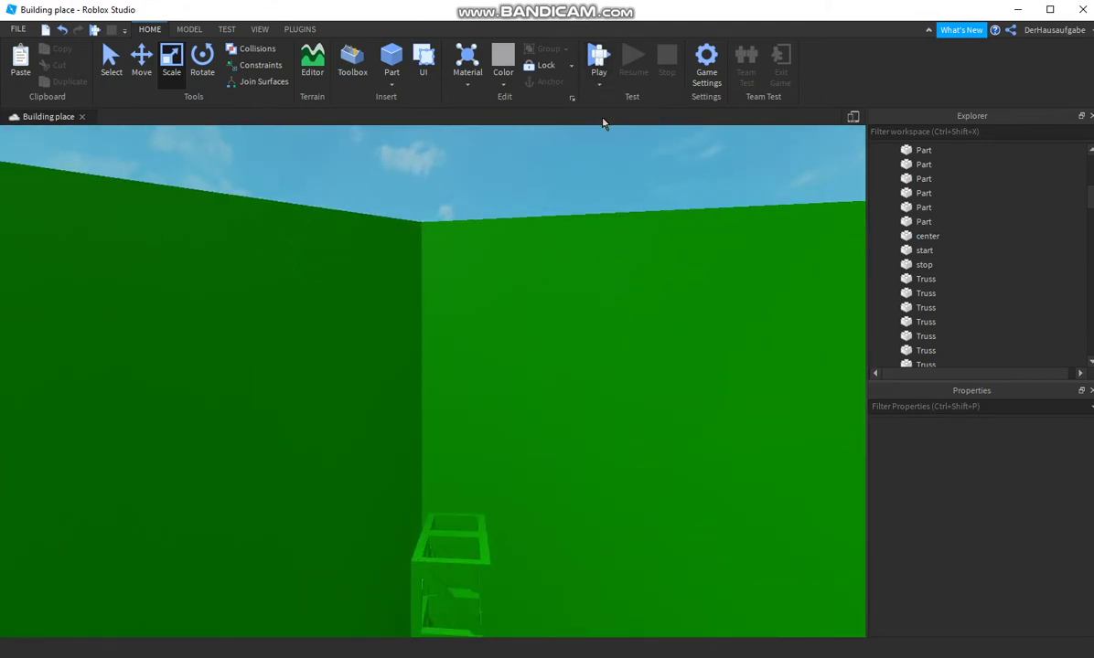
key(F5)
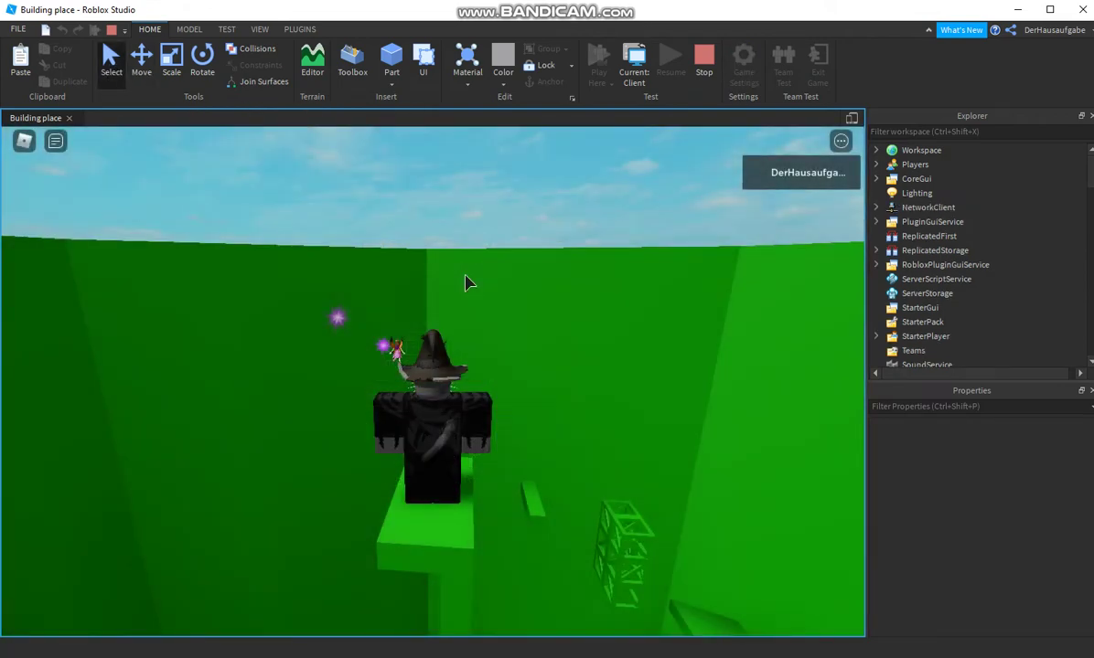
right_drag(467, 284, 464, 285)
key(w)
key(space)
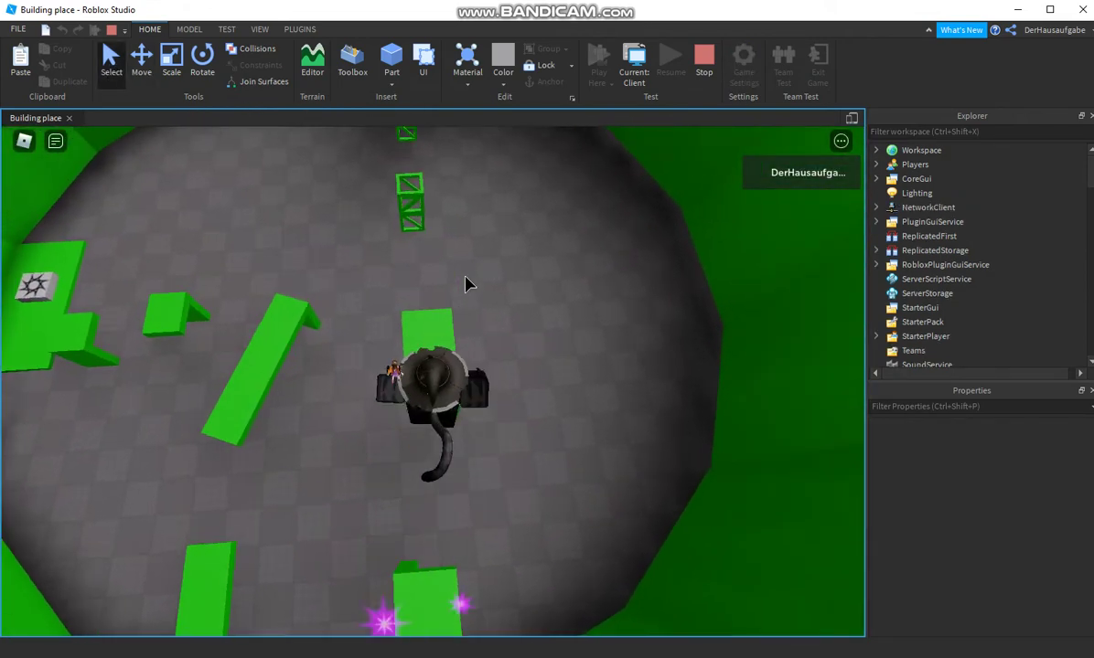
Test the route over the shortened trusses, bars and long trusses up to the top platform, and stop the playtest.
key(w)
key(space)
key(space)
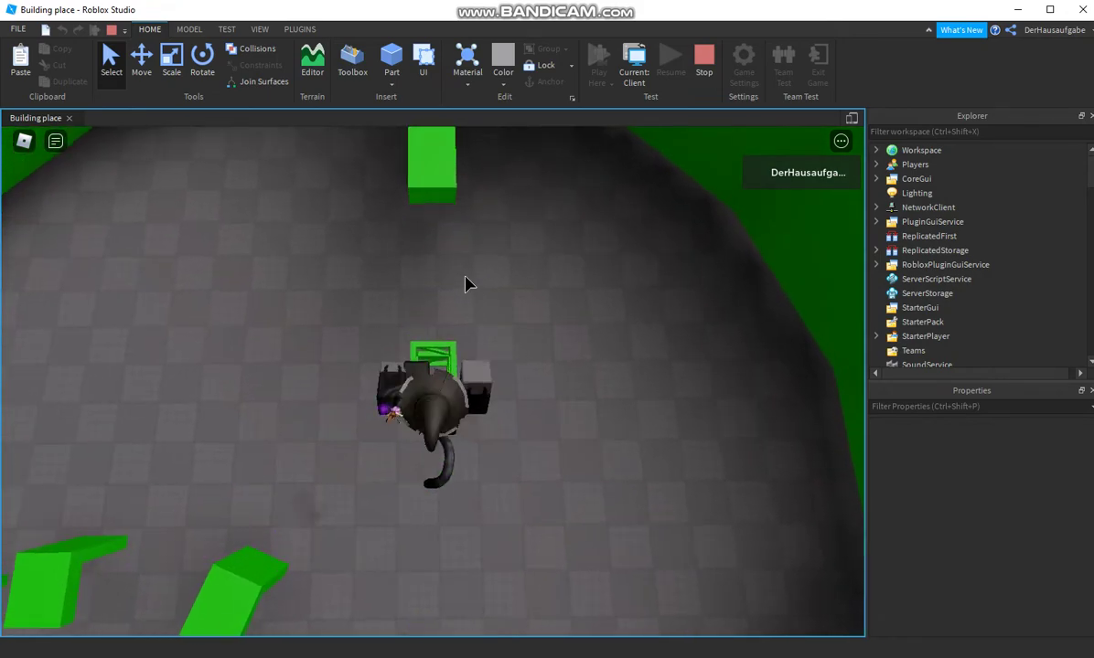
key(w)
key(space)
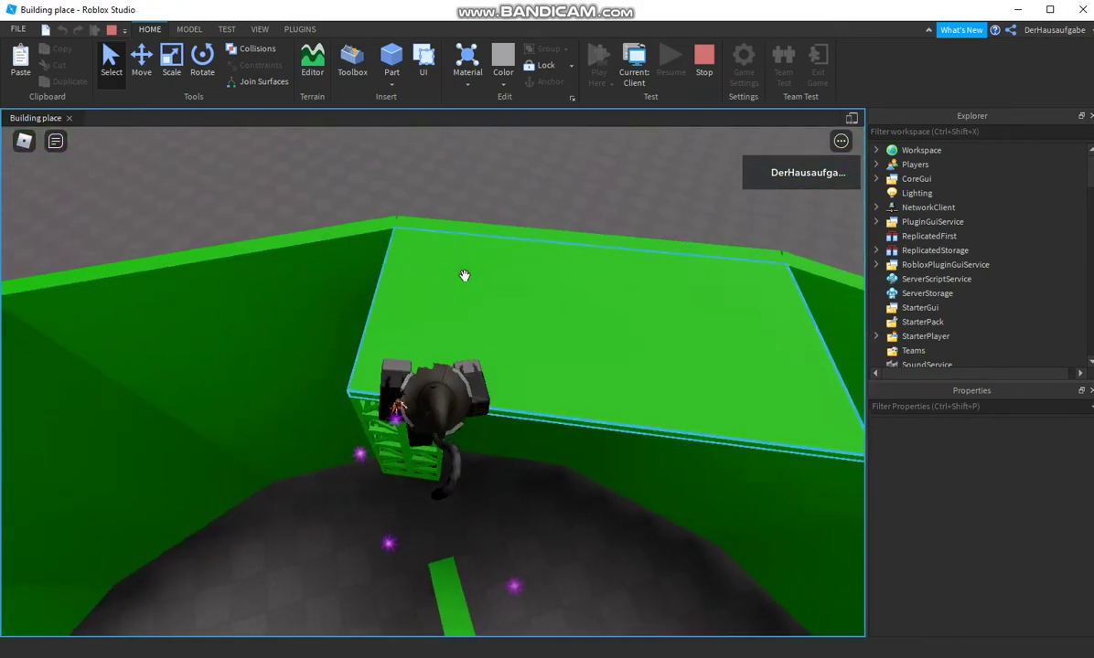
key(w)
right_drag(465, 275, 464, 275)
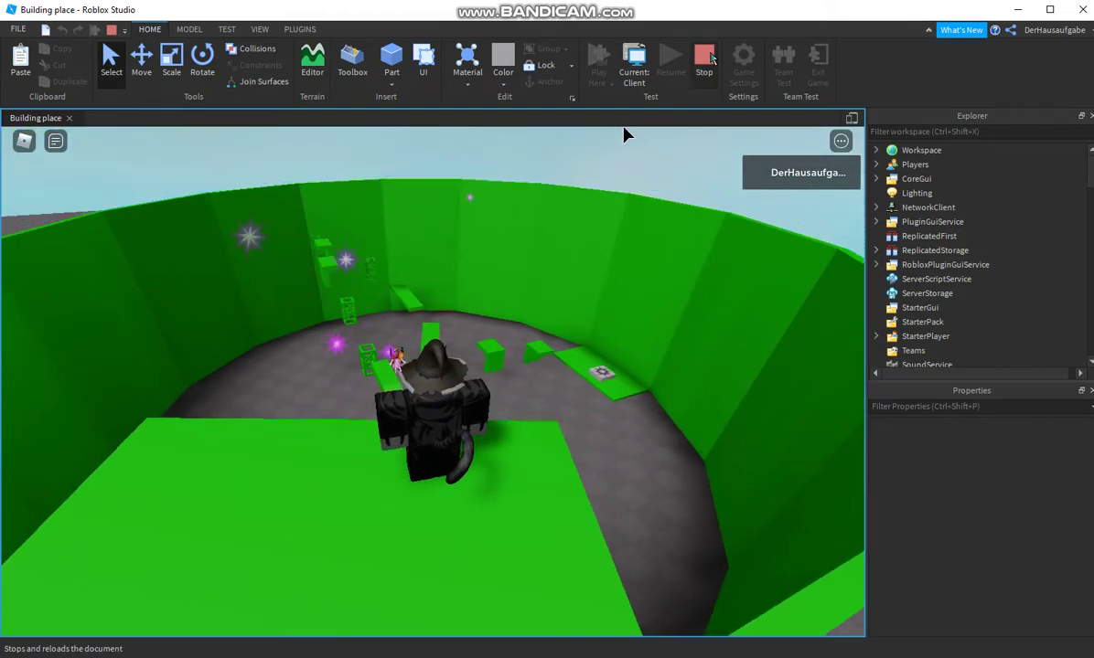
click(703, 62)
Shorten the supports beneath the first two platforms after the start by scaling them up from their lower ends.
right_drag(486, 339, 486, 339)
key(w)
key(w)
key(s)
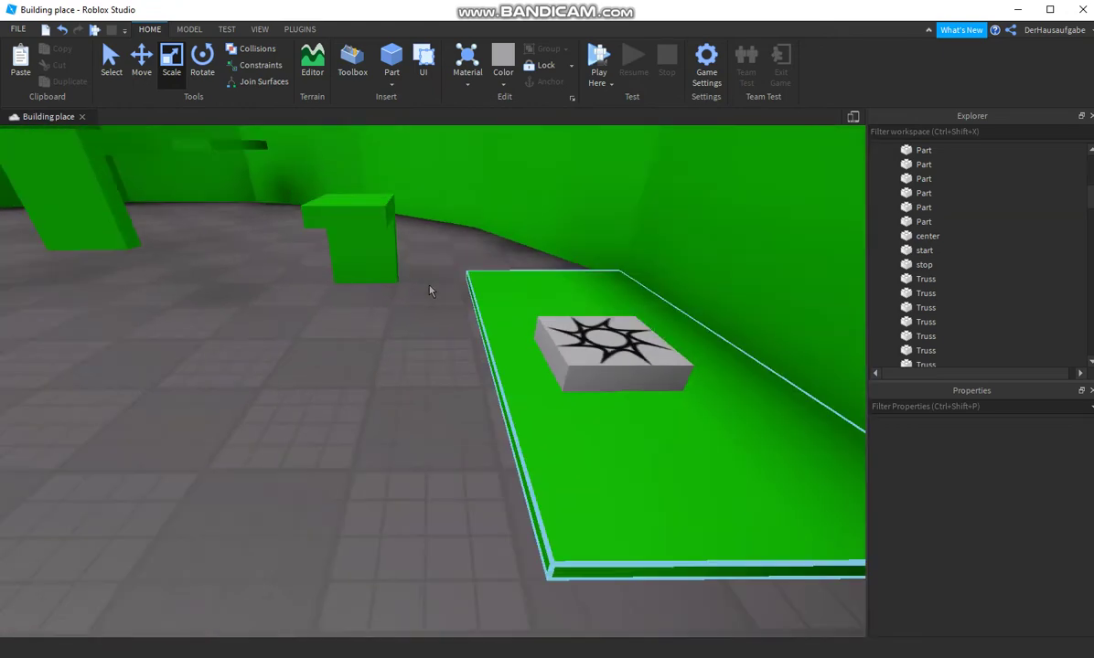
click(375, 267)
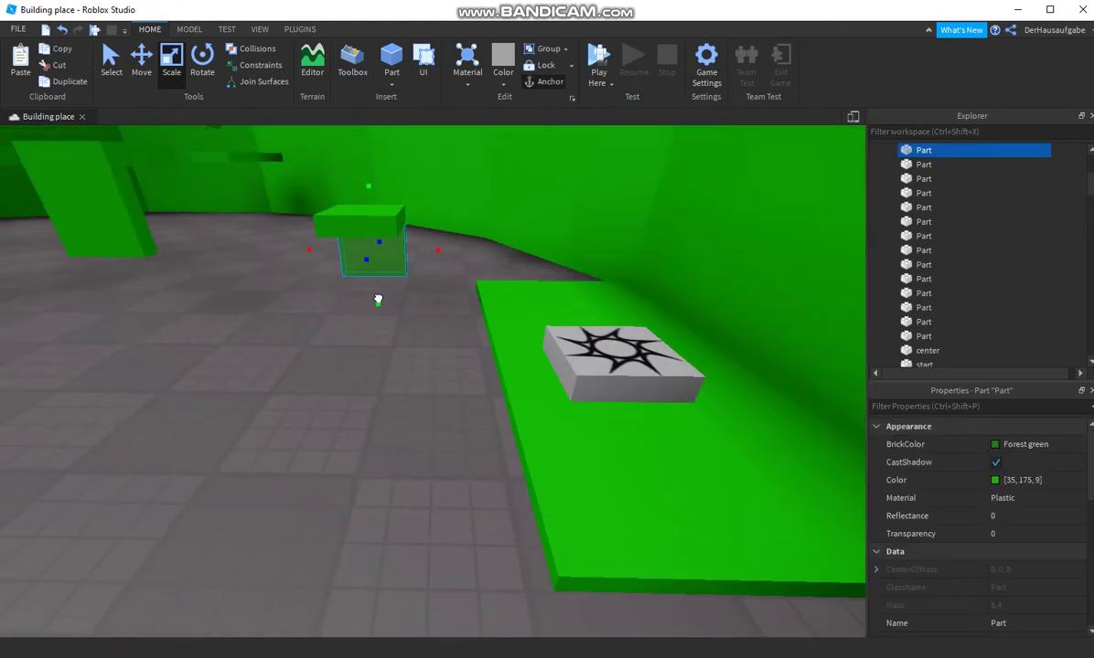
right_drag(402, 255, 402, 255)
key(a)
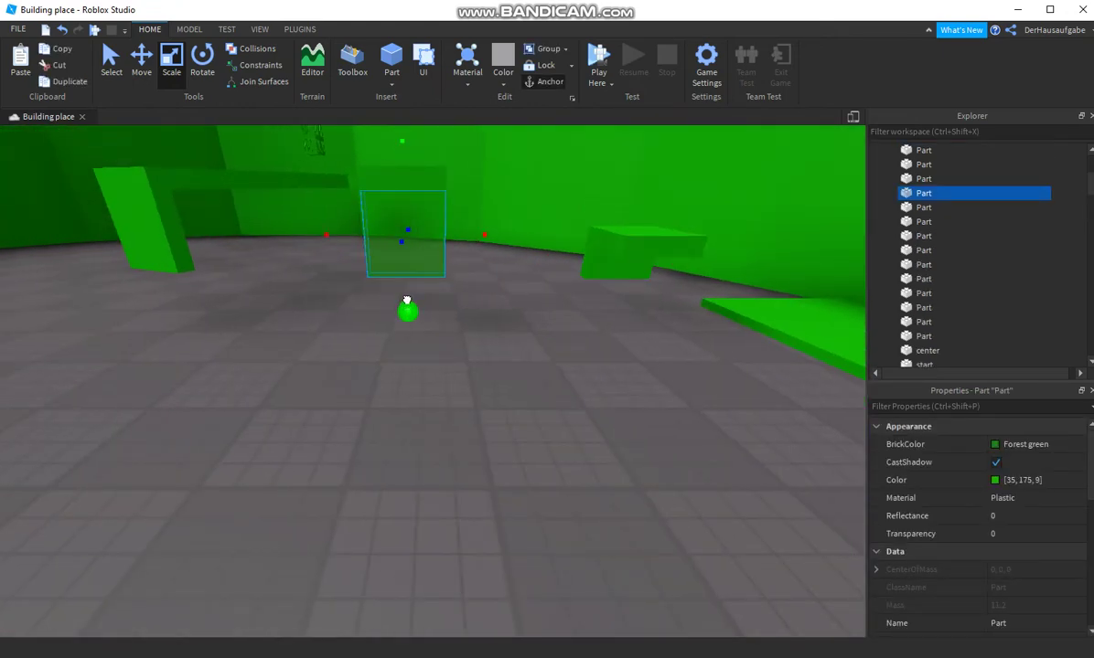
drag(410, 280, 411, 279)
key(a)
right_drag(446, 315, 465, 298)
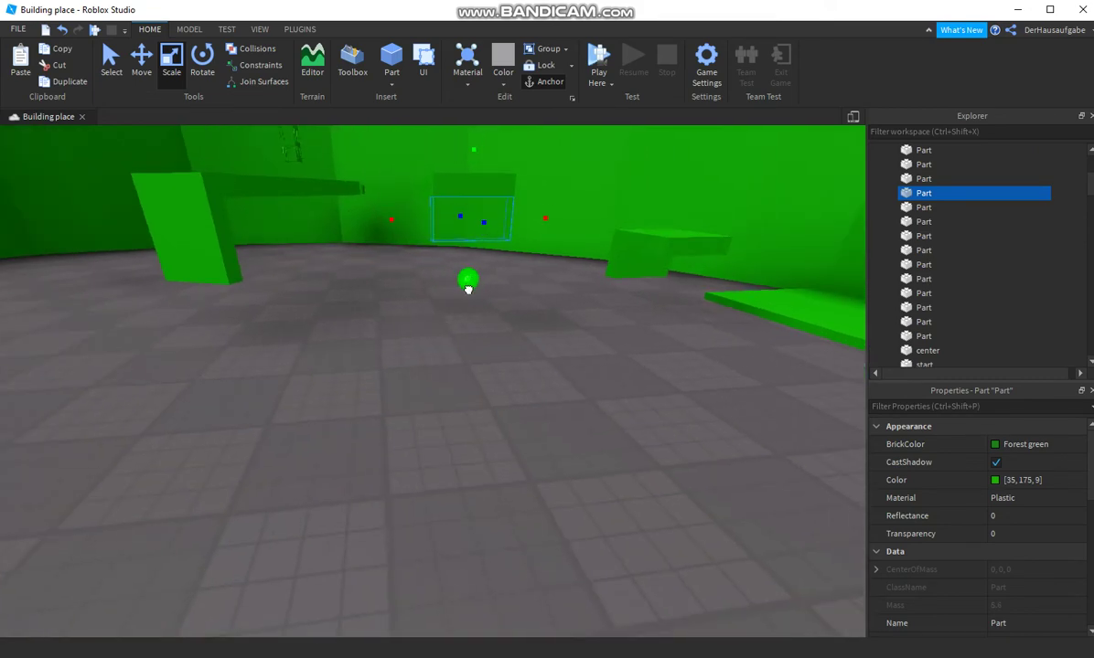
drag(451, 296, 451, 296)
right_drag(450, 296, 339, 285)
click(451, 355)
Rotate the first two platforms, each together with its support, about the vertical axis to angle them.
key(d)
right_drag(451, 355, 453, 392)
key(s)
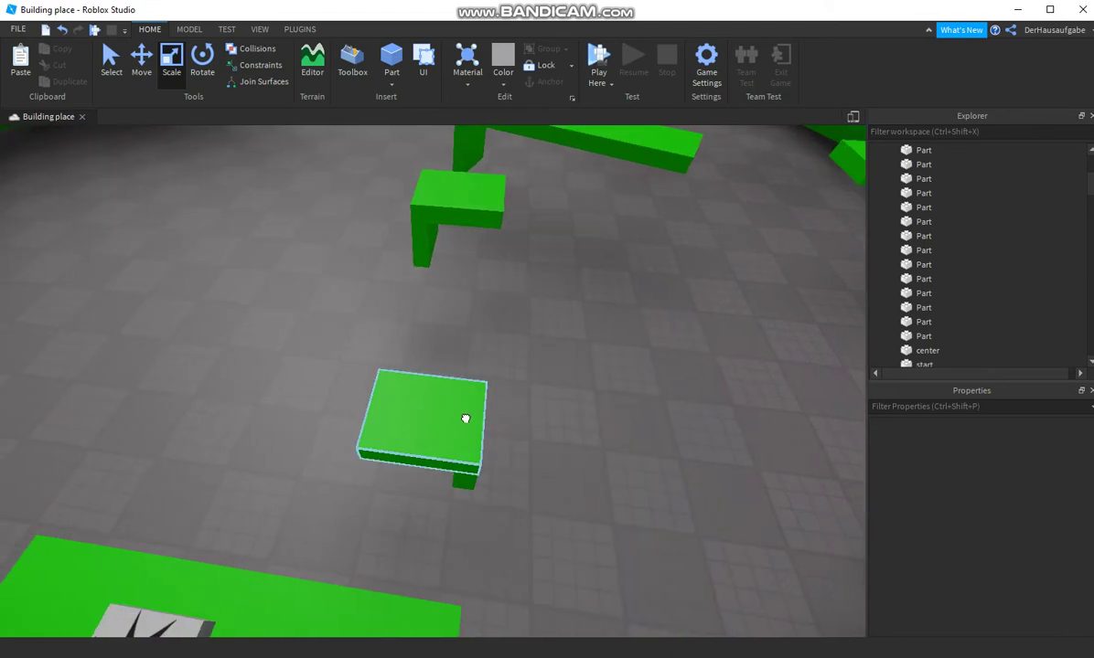
click(465, 424)
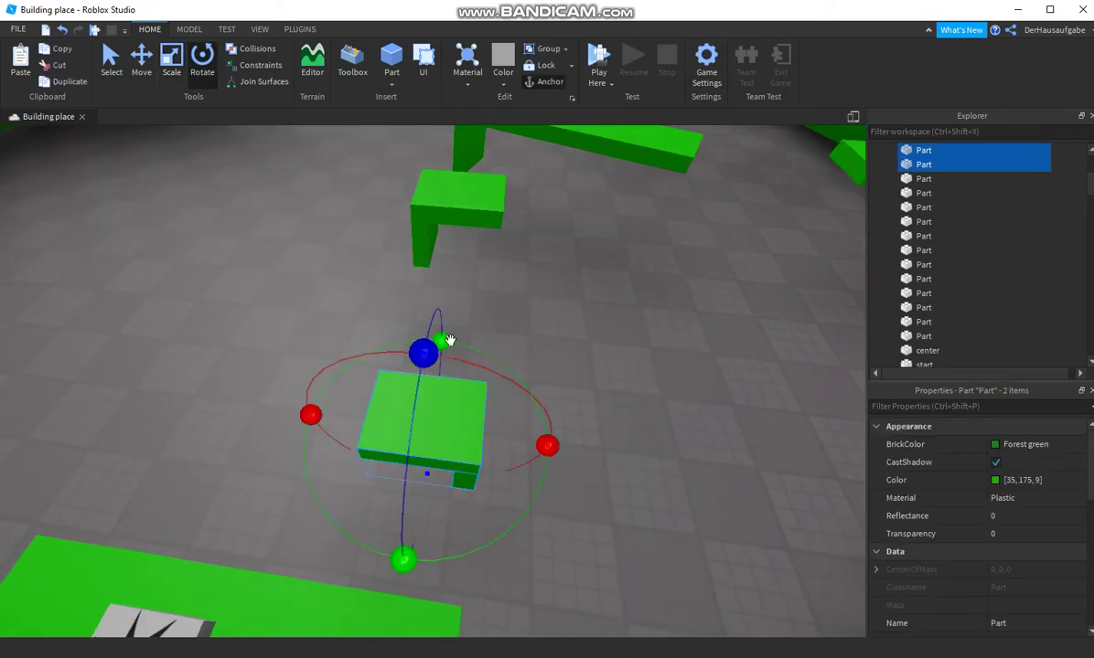
click(452, 208)
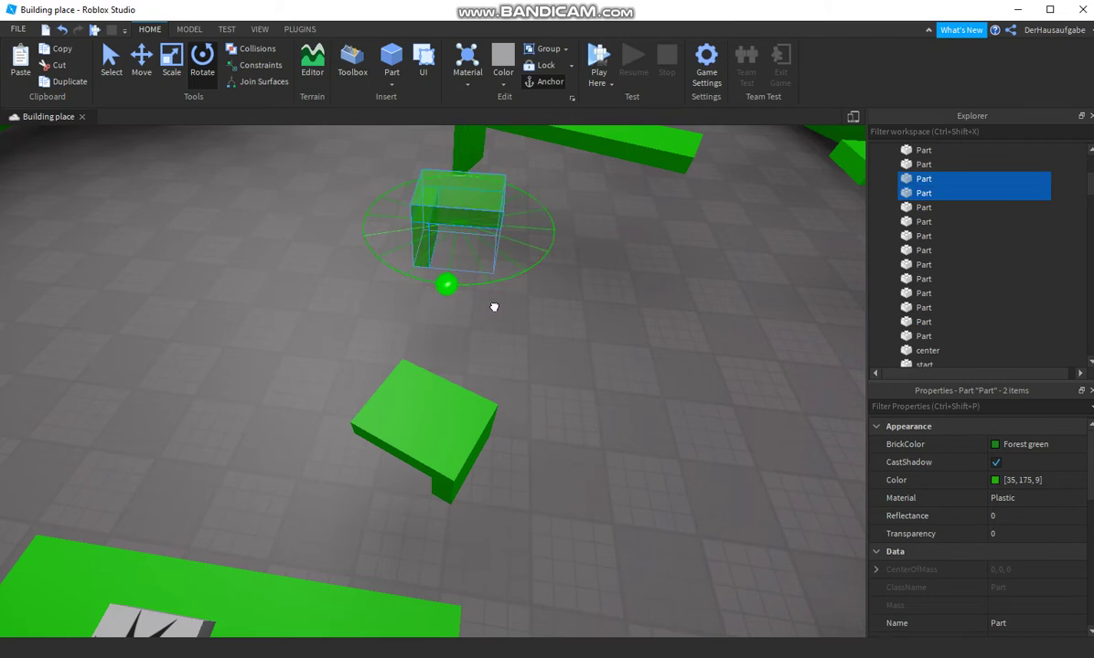
drag(514, 315, 518, 319)
click(564, 362)
Rotate the two platforms between the short and long trusses, each together with its support, about the vertical axis.
right_drag(564, 361, 456, 435)
key(w)
click(456, 364)
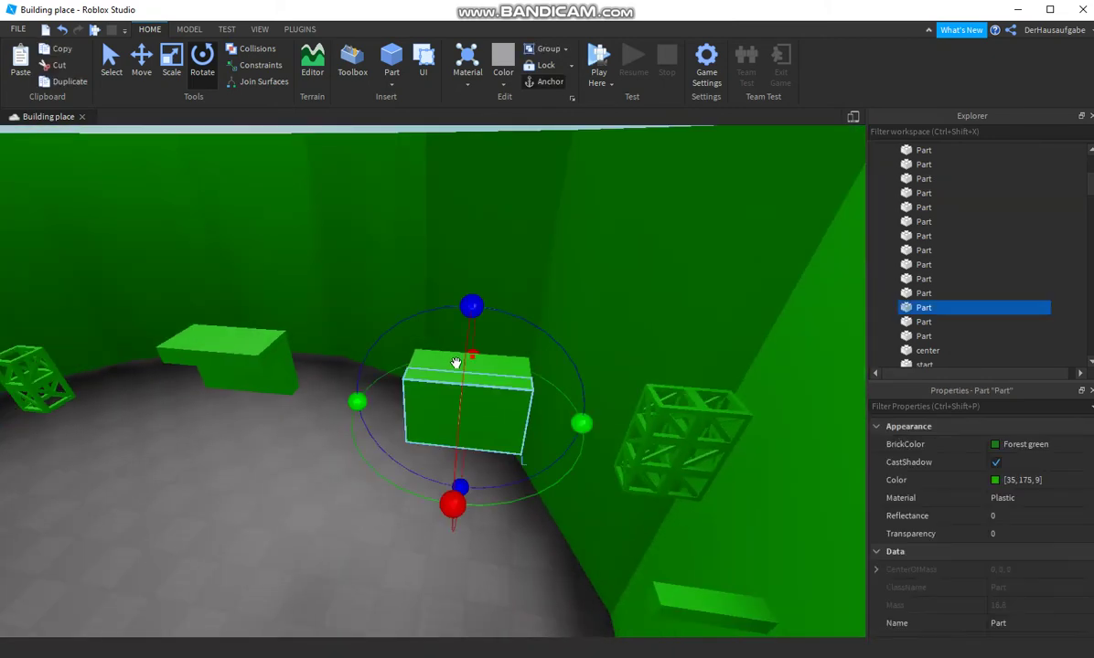
drag(457, 492, 513, 501)
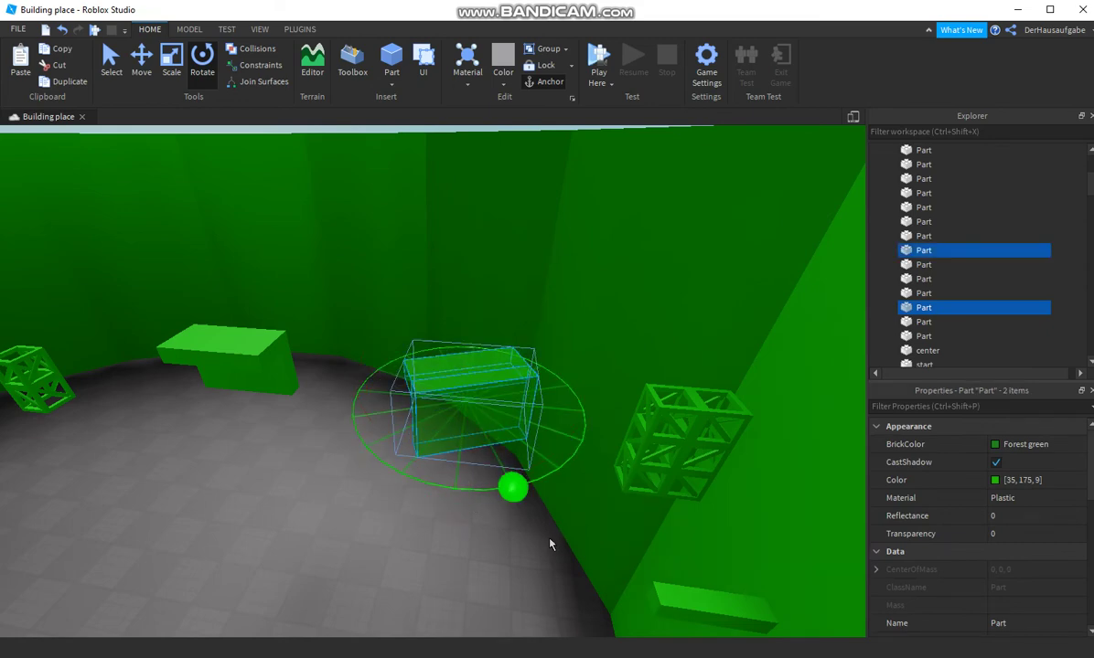
right_drag(513, 501, 383, 383)
click(359, 359)
ctrl+click(300, 373)
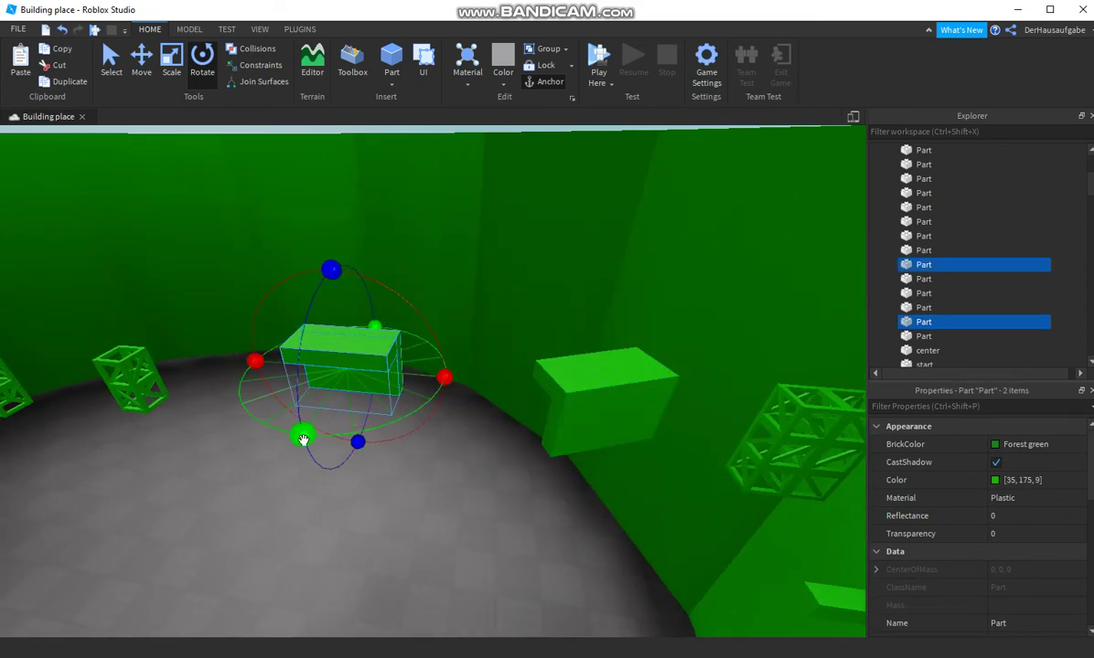
drag(292, 437, 258, 424)
click(414, 520)
Select the short truss near the beams for rotation and clear the selection.
right_drag(414, 521, 432, 366)
click(428, 362)
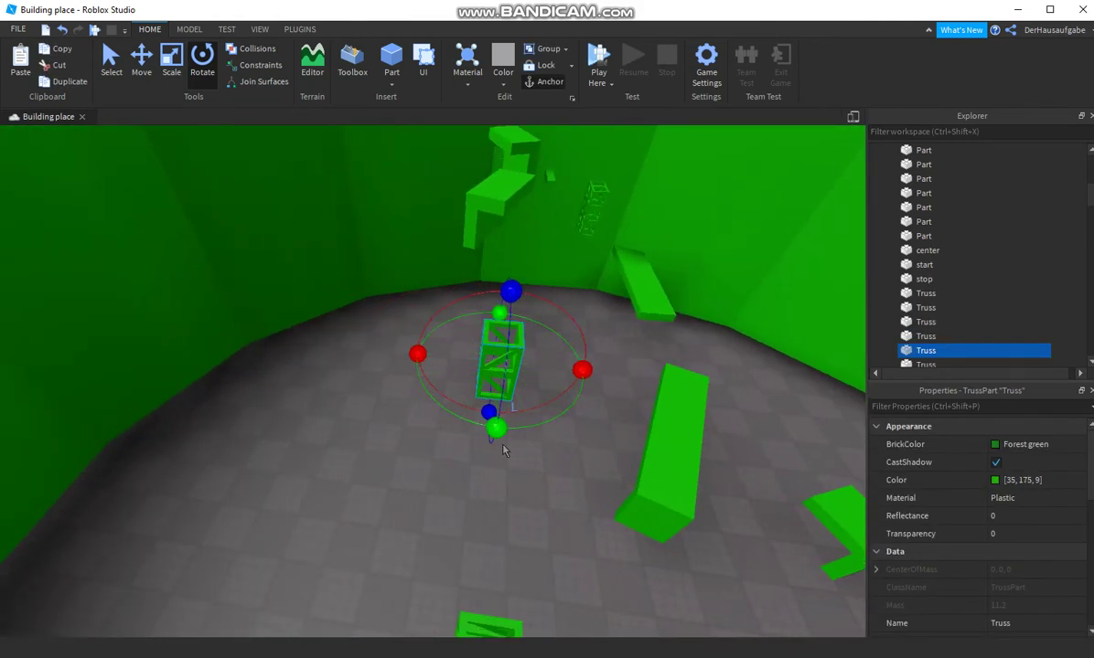
right_drag(573, 506, 634, 588)
click(576, 508)
click(634, 588)
Start a playtest from the spawn location and try the jumps onto the rotated platforms.
right_drag(538, 344, 539, 343)
scroll(539, 343, up, 2)
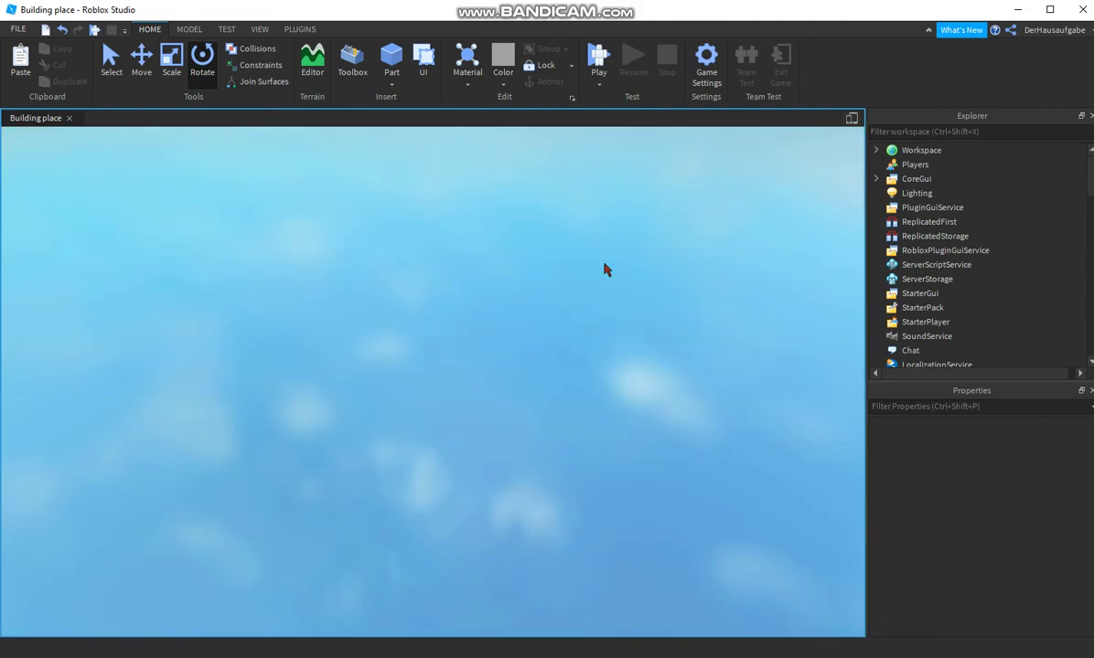
click(599, 58)
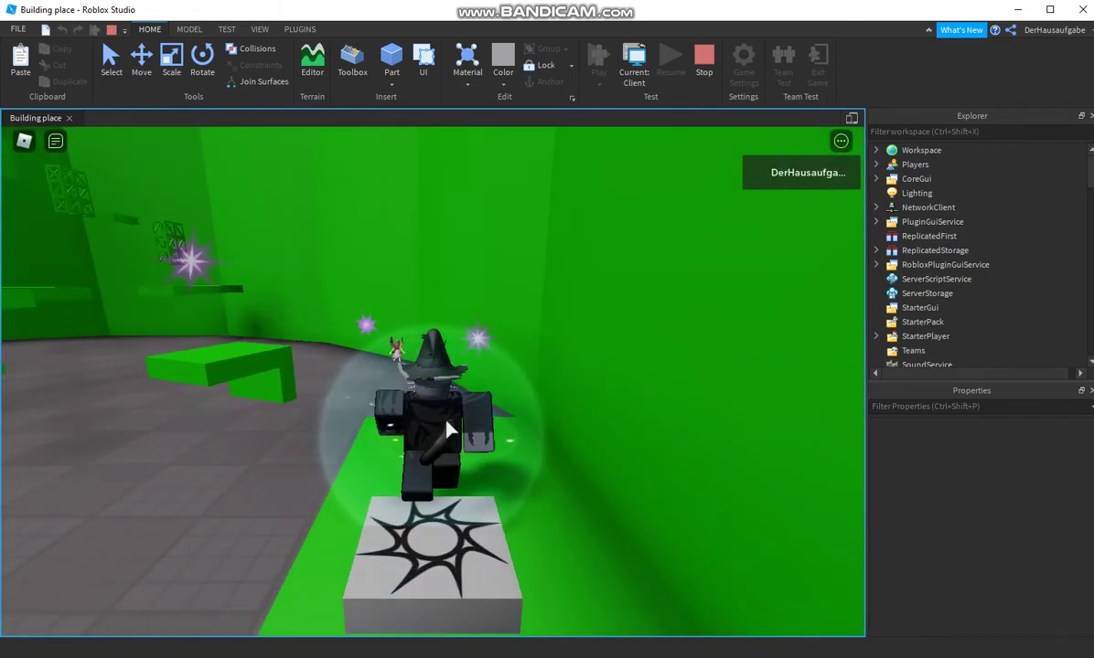
key(w)
right_drag(492, 382, 491, 382)
key(space)
key(w)
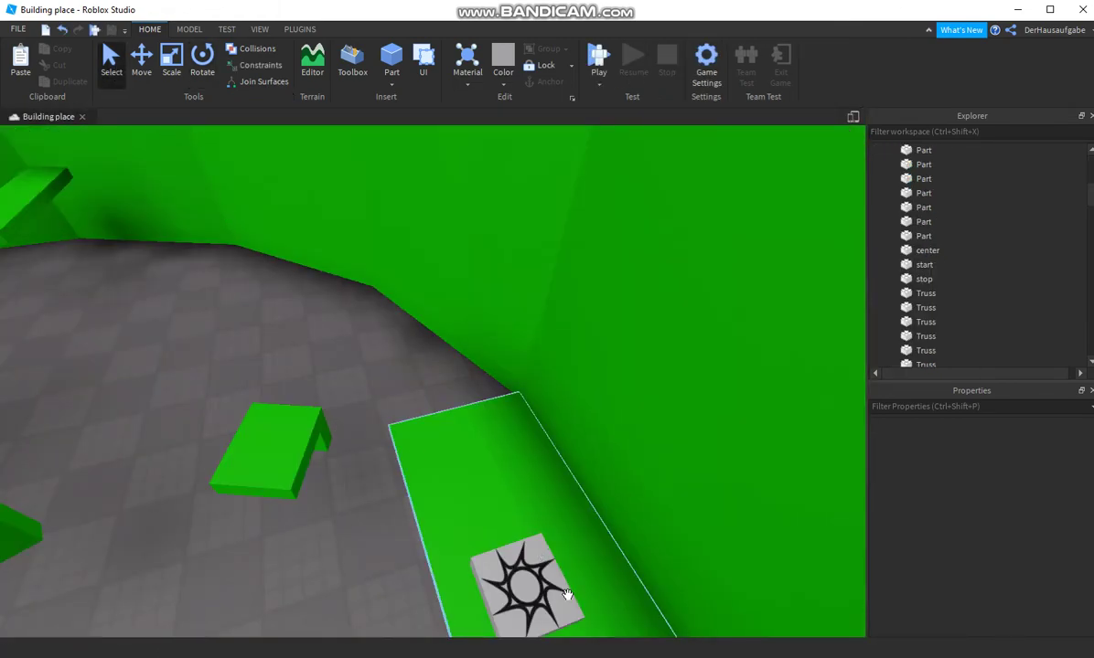
Move the spawn location outside the ring wall and group the first platforms and beams as a model named PartA.
drag(516, 539, 401, 457)
scroll(400, 456, down, 5)
right_drag(401, 456, 381, 475)
scroll(382, 480, down, 5)
drag(319, 521, 529, 399)
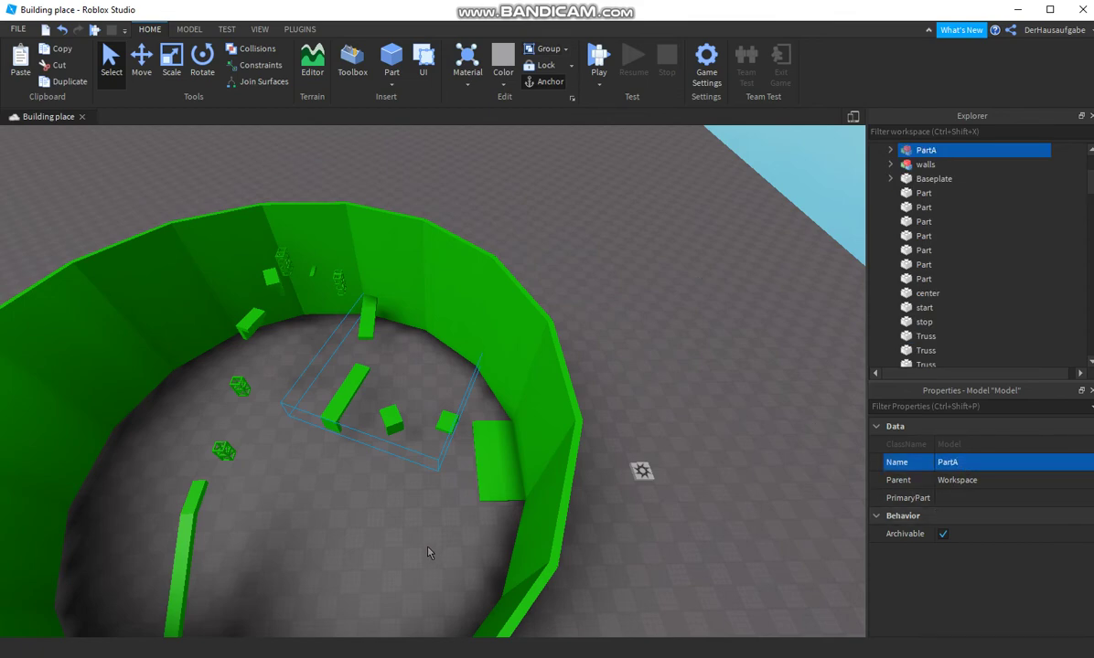
click(388, 534)
Group the short trusses, long trusses and the platforms between them into a model named PartB.
right_drag(383, 533, 366, 439)
scroll(357, 425, down, 3)
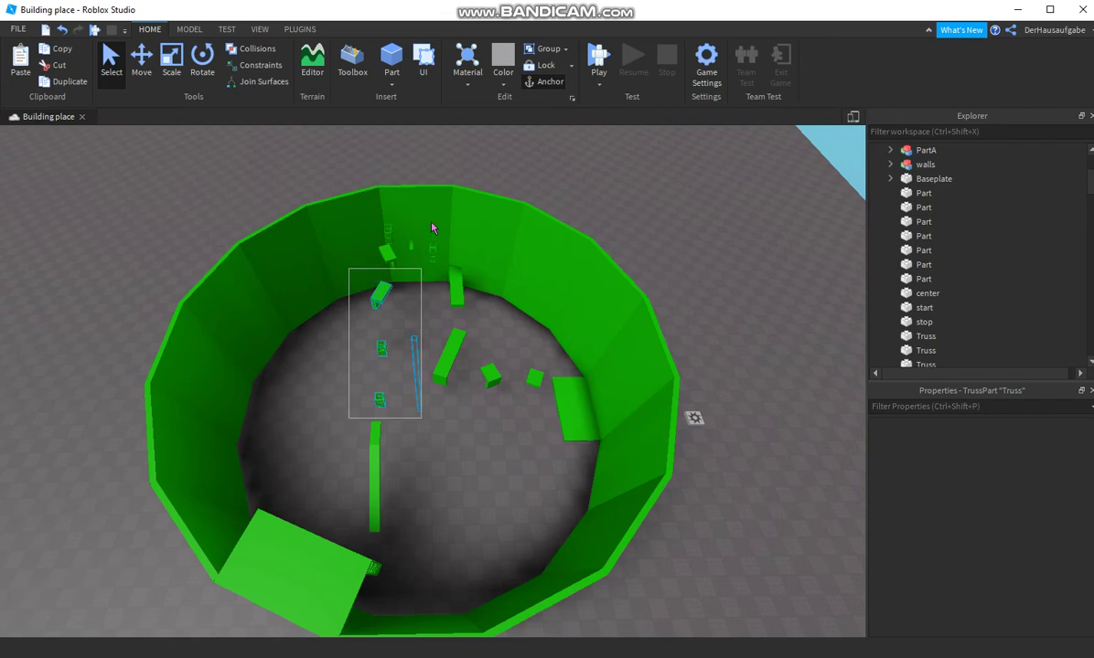
drag(429, 236, 442, 225)
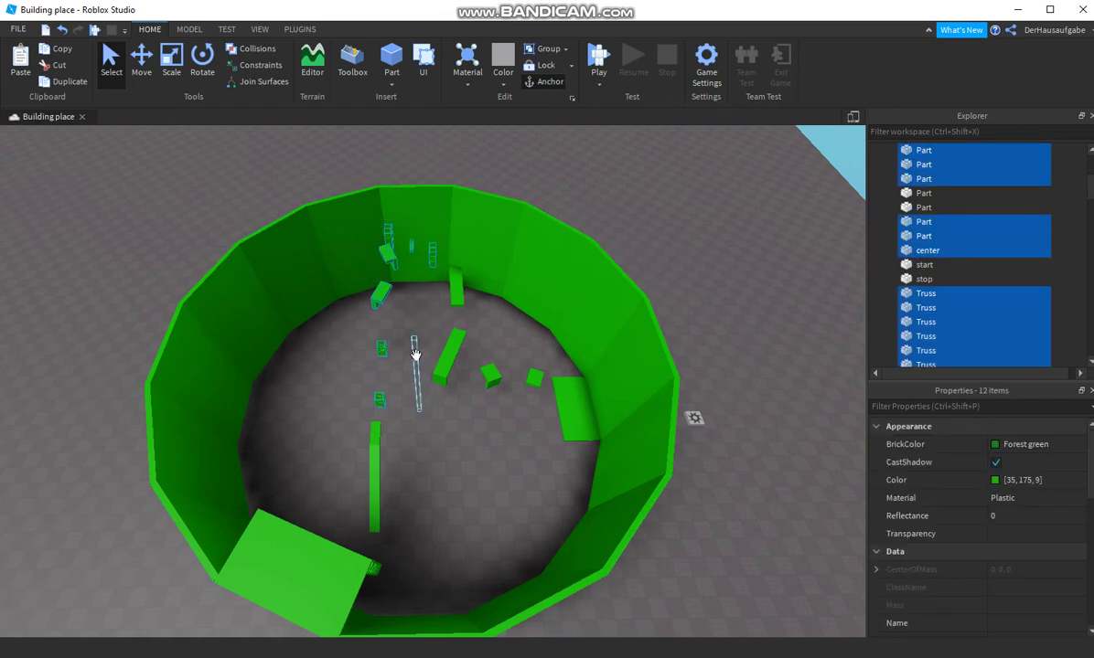
click(550, 52)
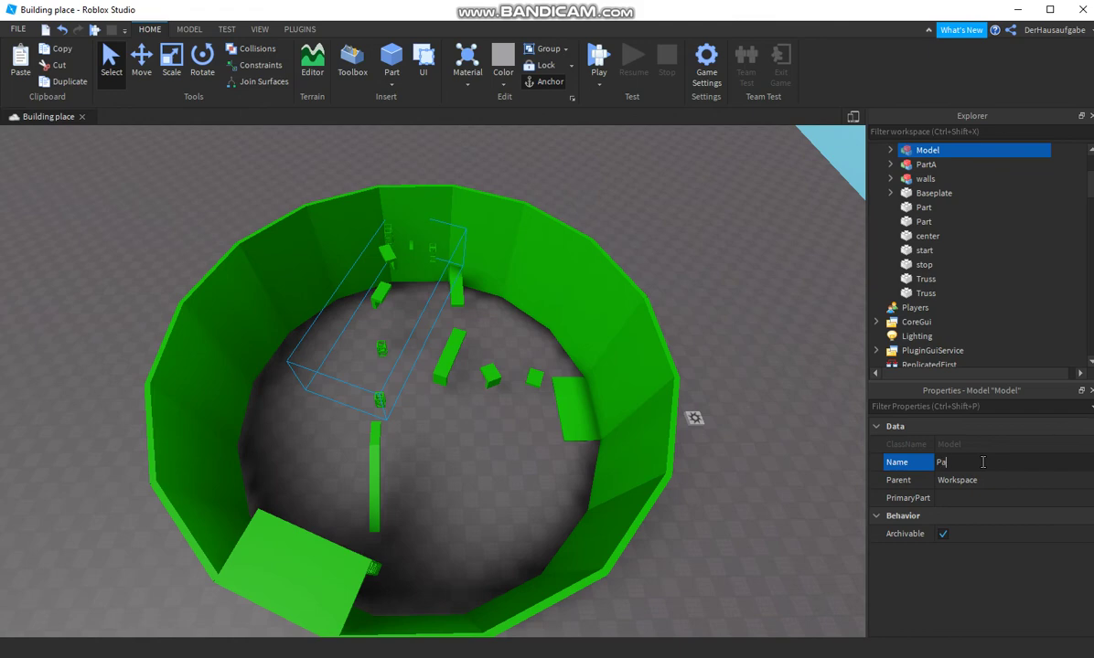
click(779, 333)
Group the final beam parts and the trusses near the top platform as a model named Ending, leaving out the stop part.
right_drag(779, 334, 334, 283)
drag(517, 441, 409, 357)
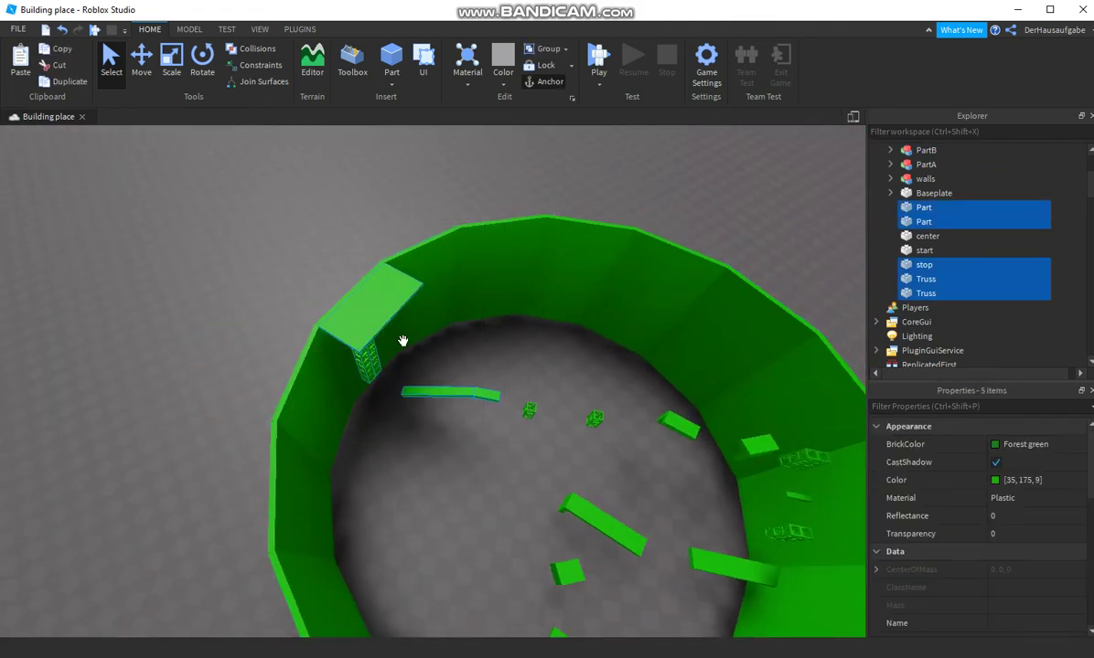
click(541, 50)
click(999, 462)
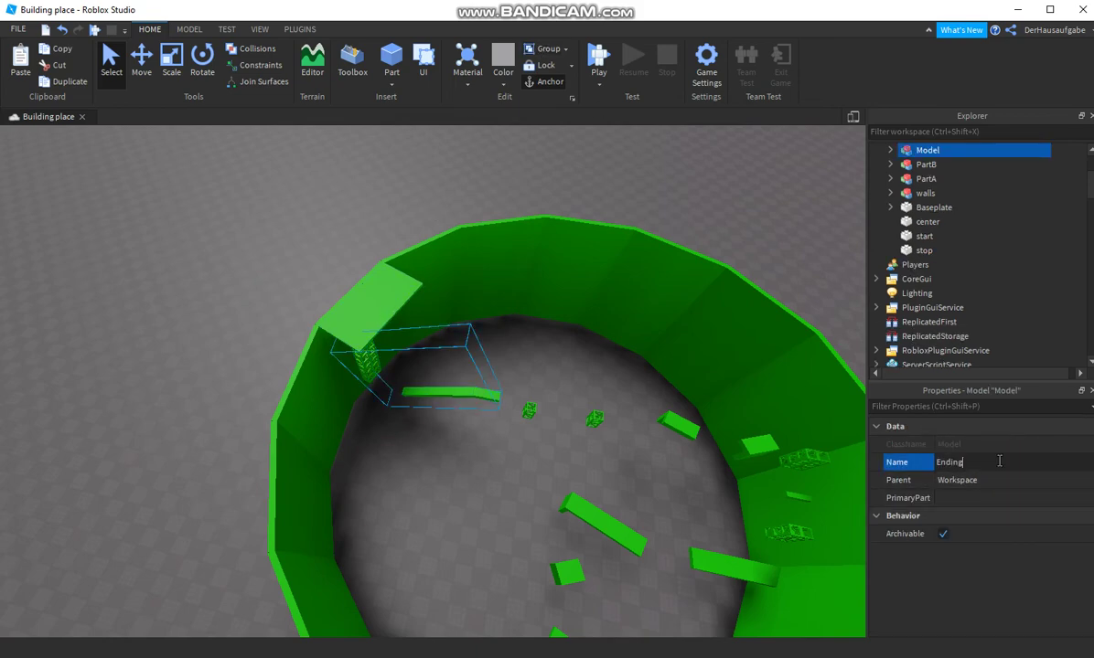
click(458, 215)
Group the walls, PartA, PartB, Ending, the center, start and stop parts and the value objects into a model named Intense.
right_drag(458, 215, 451, 200)
drag(253, 146, 676, 444)
key(f)
scroll(954, 278, up, 3)
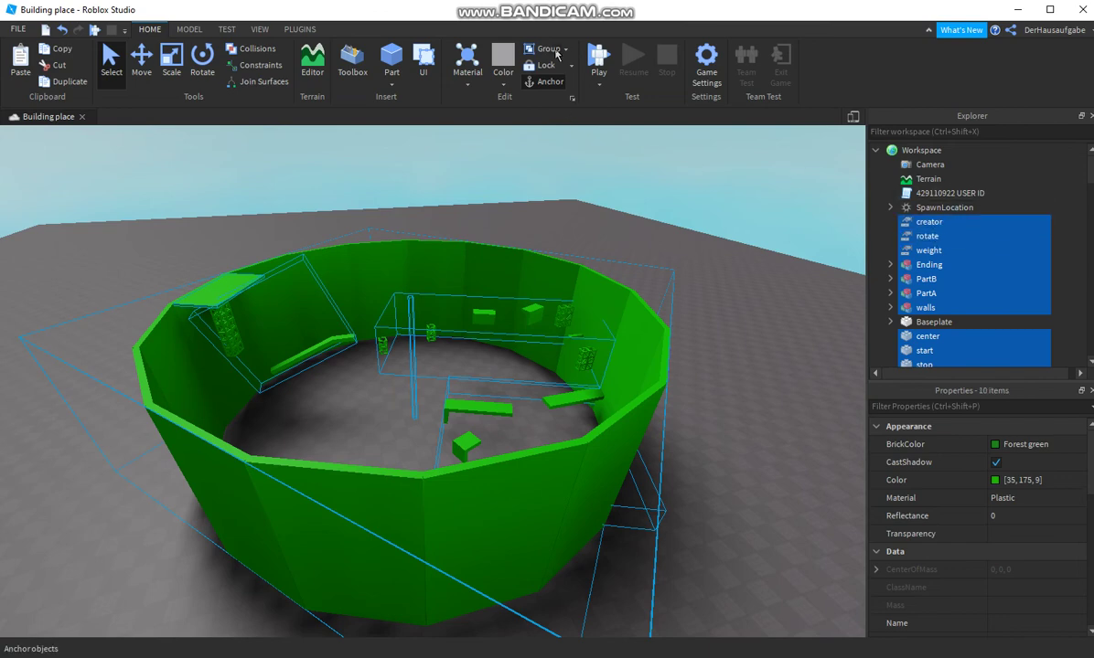
click(549, 50)
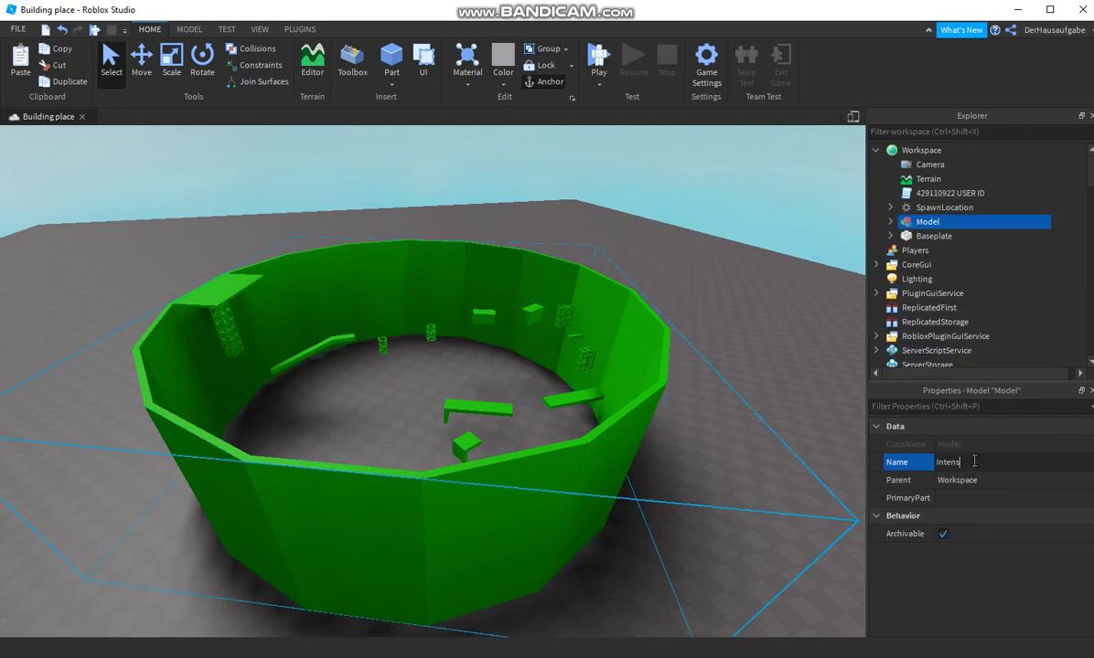
key(Return)
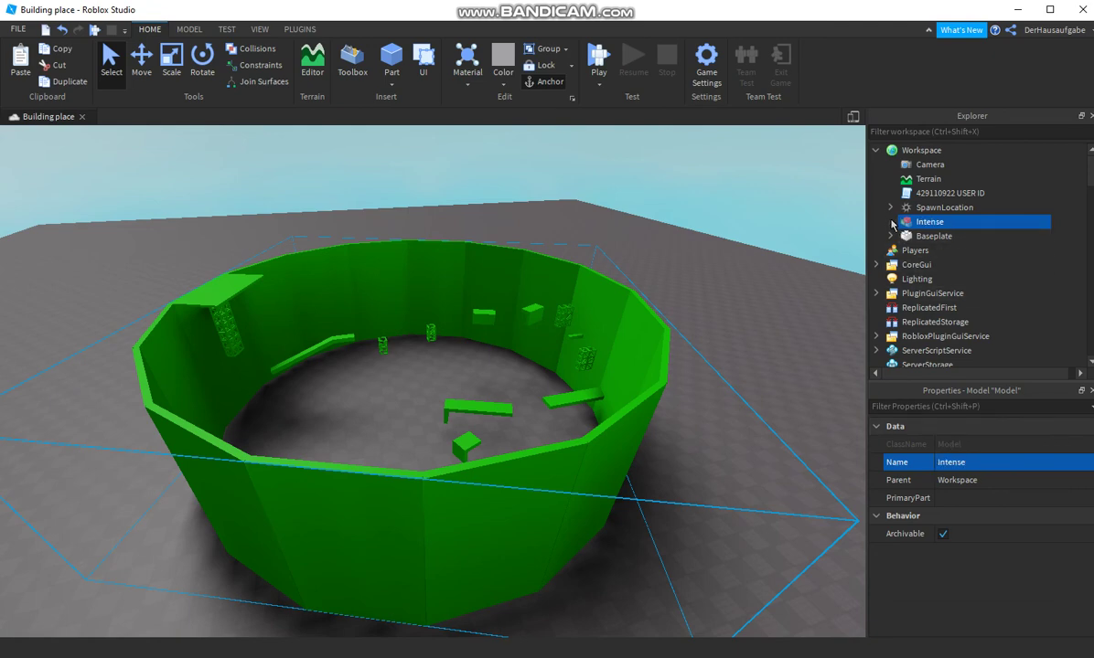
Set the PrimaryPart of the Intense model to its center part.
click(891, 222)
scroll(956, 311, down, 2)
click(988, 501)
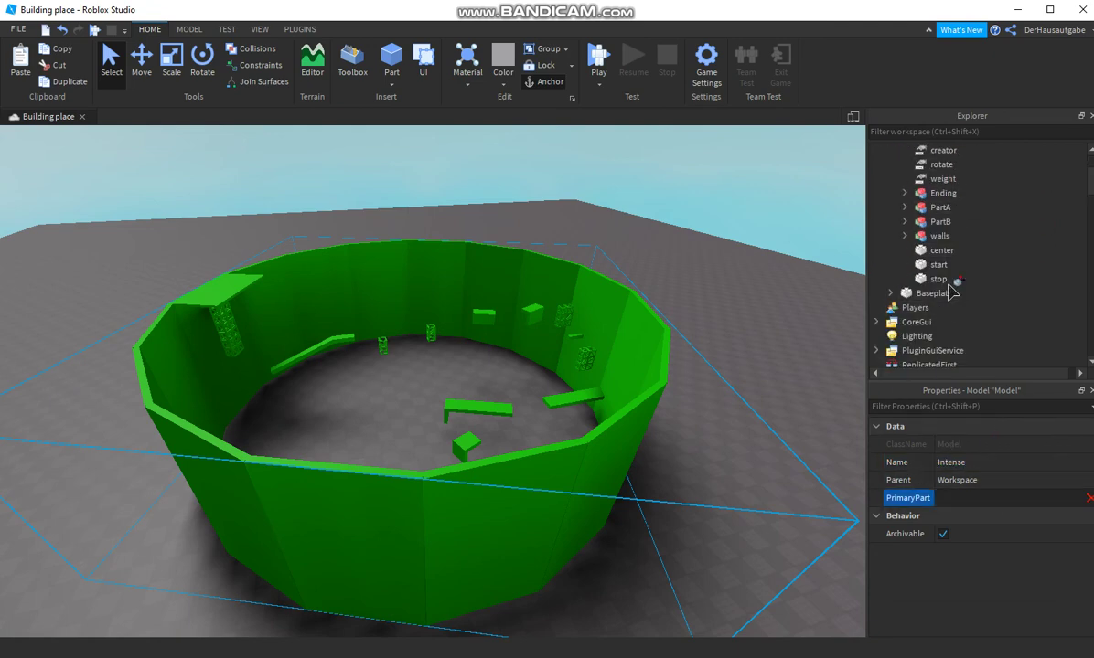
click(947, 254)
click(758, 560)
right_drag(755, 560, 657, 580)
scroll(585, 588, down, 3)
drag(483, 569, 804, 362)
click(646, 407)
key(d)
right_drag(646, 407, 621, 299)
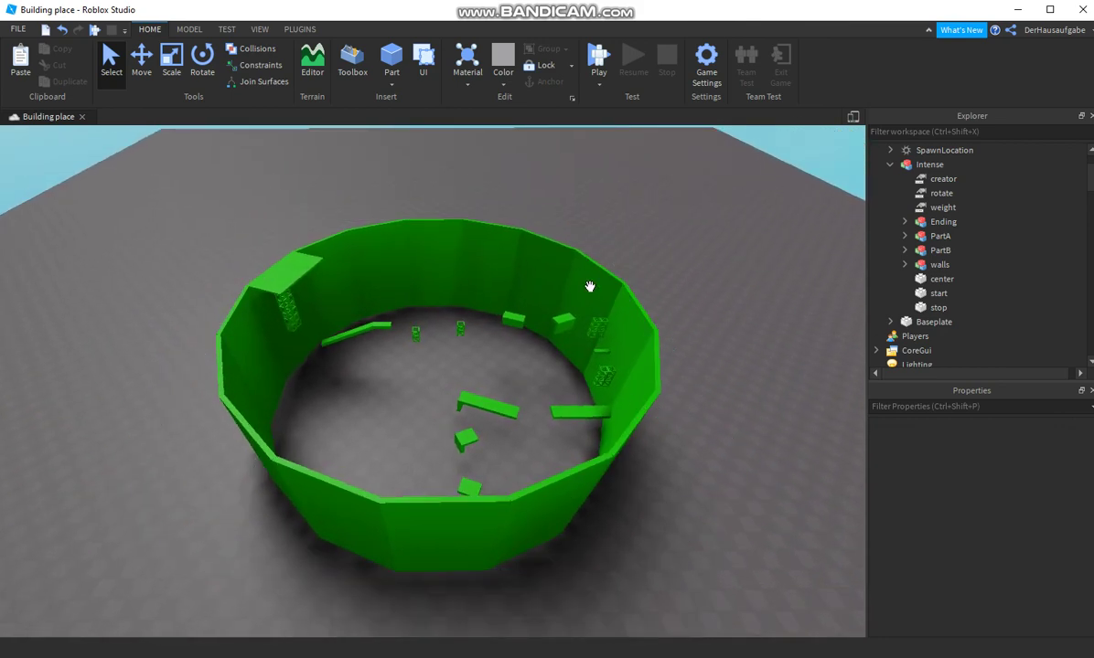